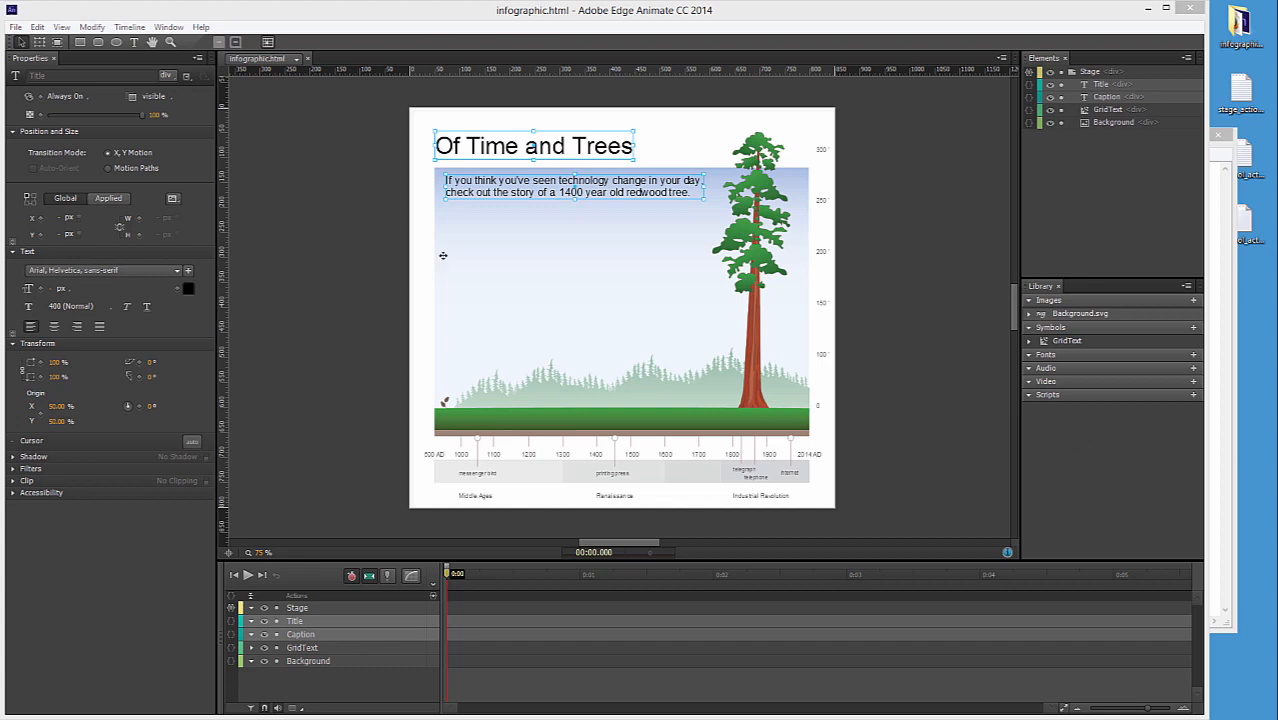
# Draw a circle about 30 px wide at the start of the timeline, just above the 500 AD mark
pyautogui.click(117, 43)
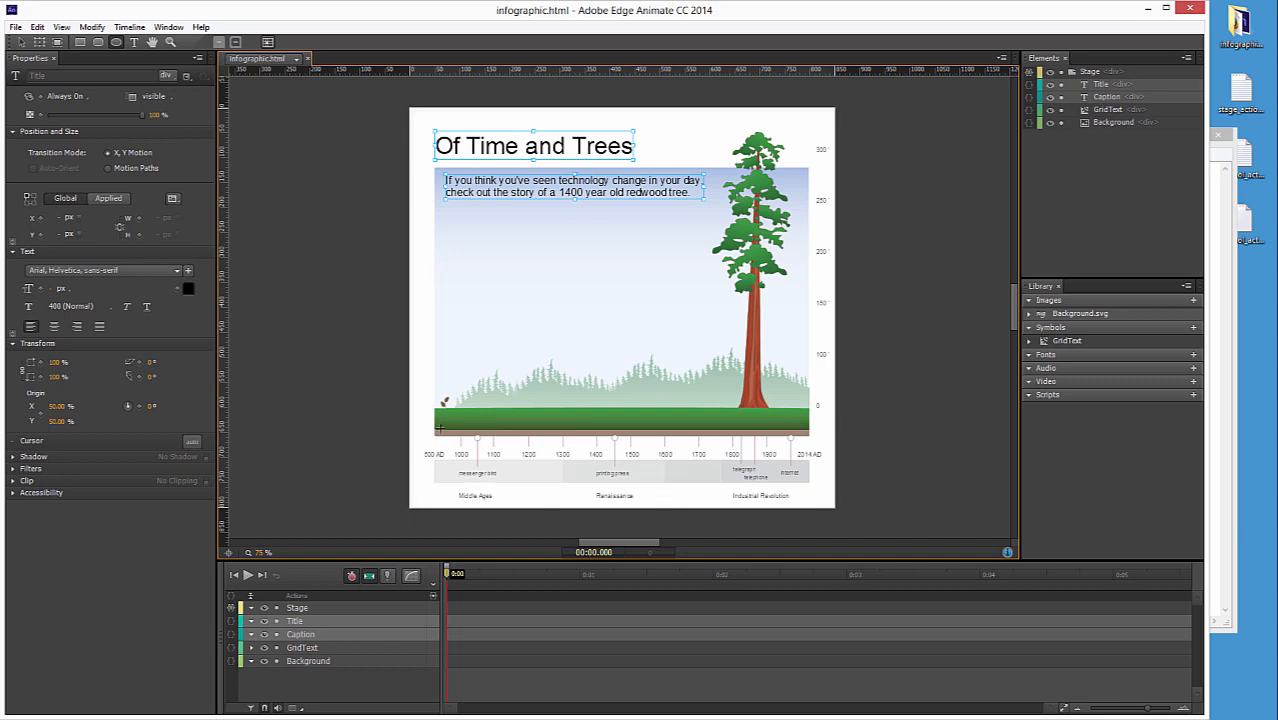
pyautogui.hotkey('ctrl', '=')
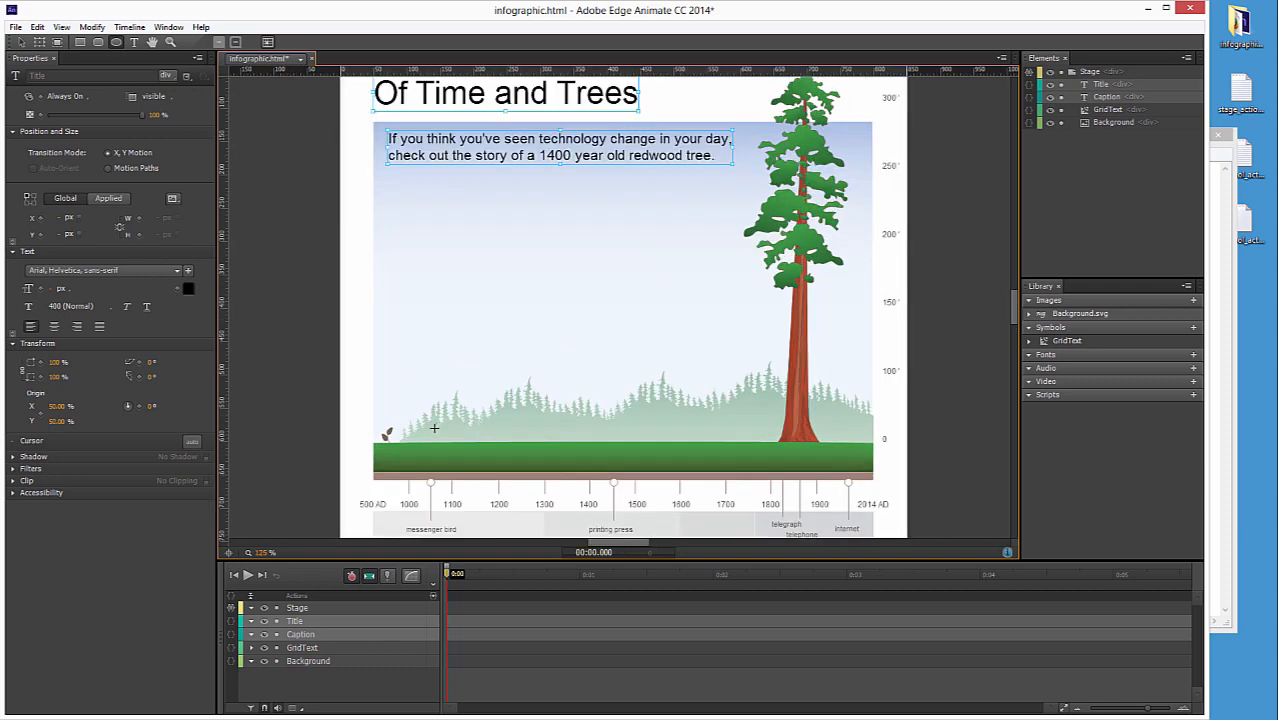
pyautogui.hotkey('ctrl', '=')
pyautogui.scroll(-3, 434, 428)
pyautogui.moveTo(300, 344); pyautogui.dragTo(323, 369)
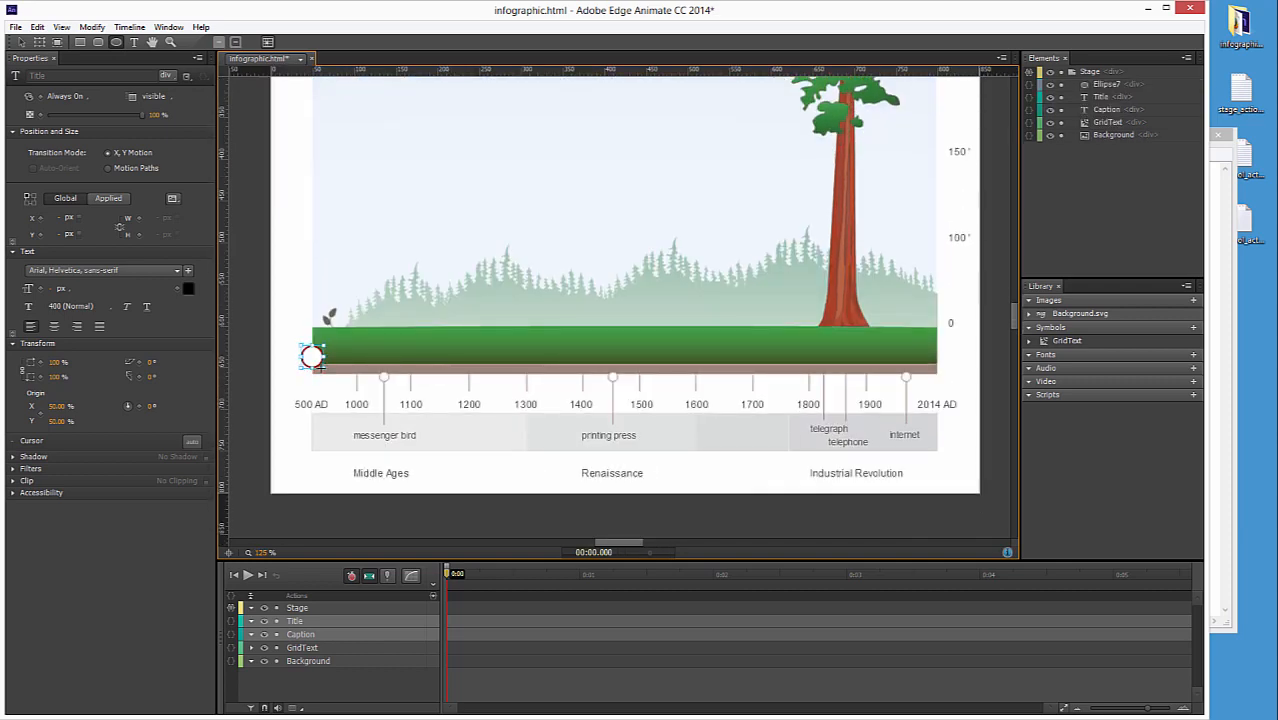
pyautogui.press('v')
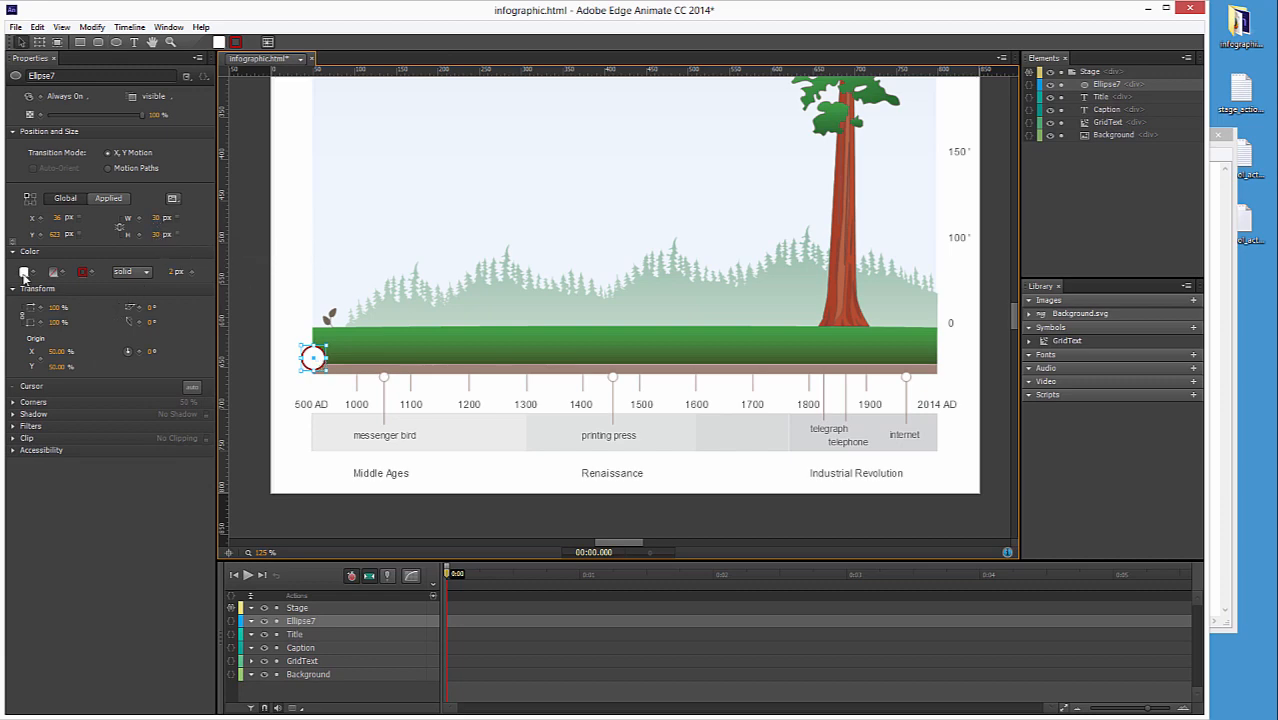
pyautogui.click(132, 272)
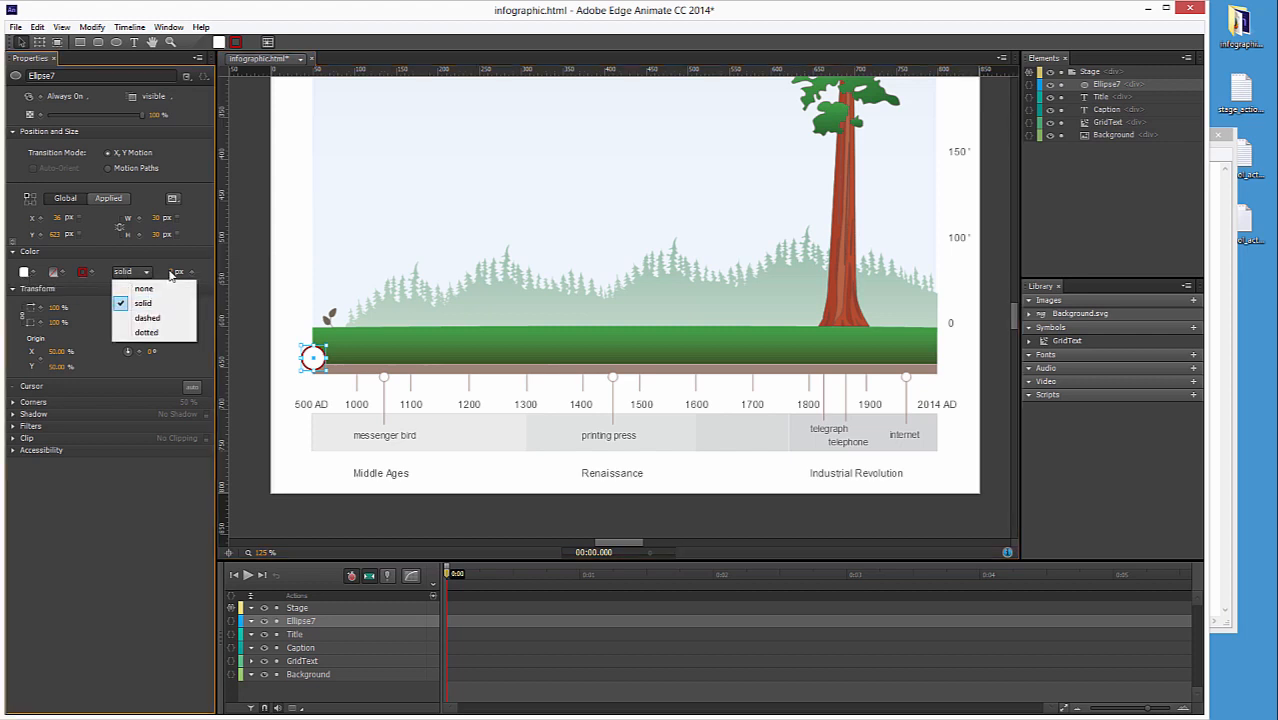
pyautogui.click(102, 259)
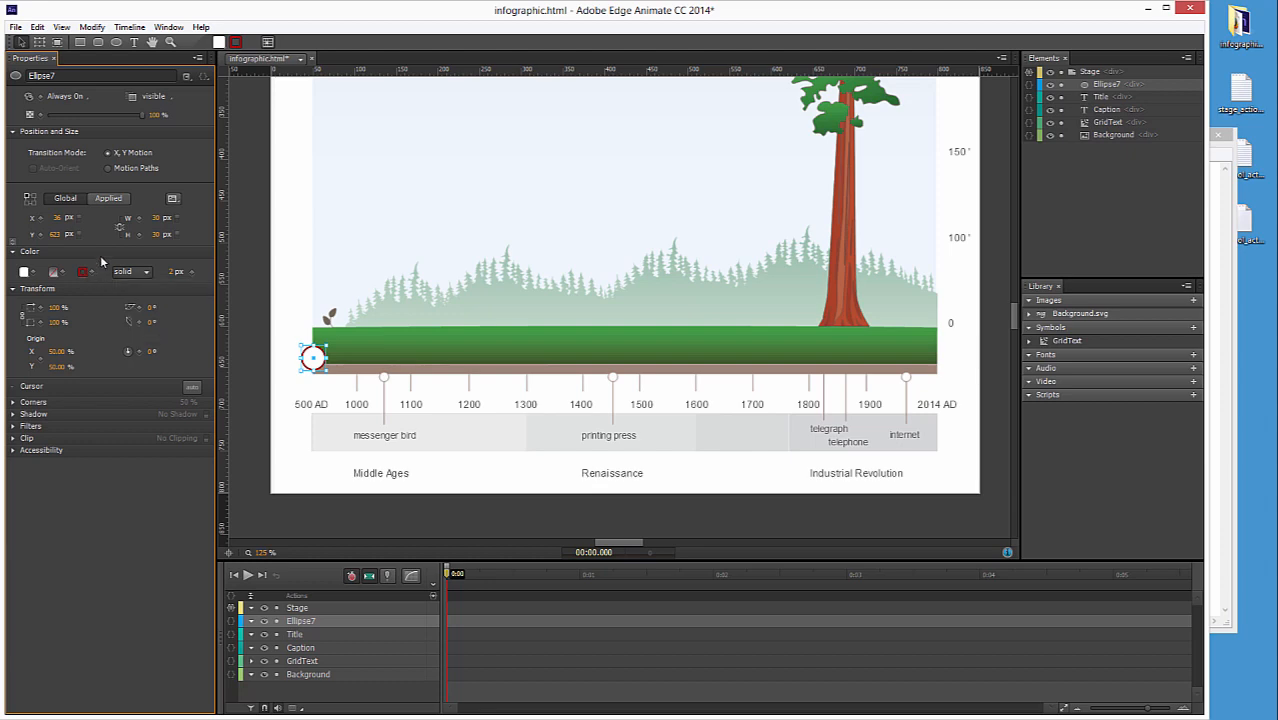
# Add a text element reading "1" at the circle
pyautogui.click(134, 42)
pyautogui.click(312, 357)
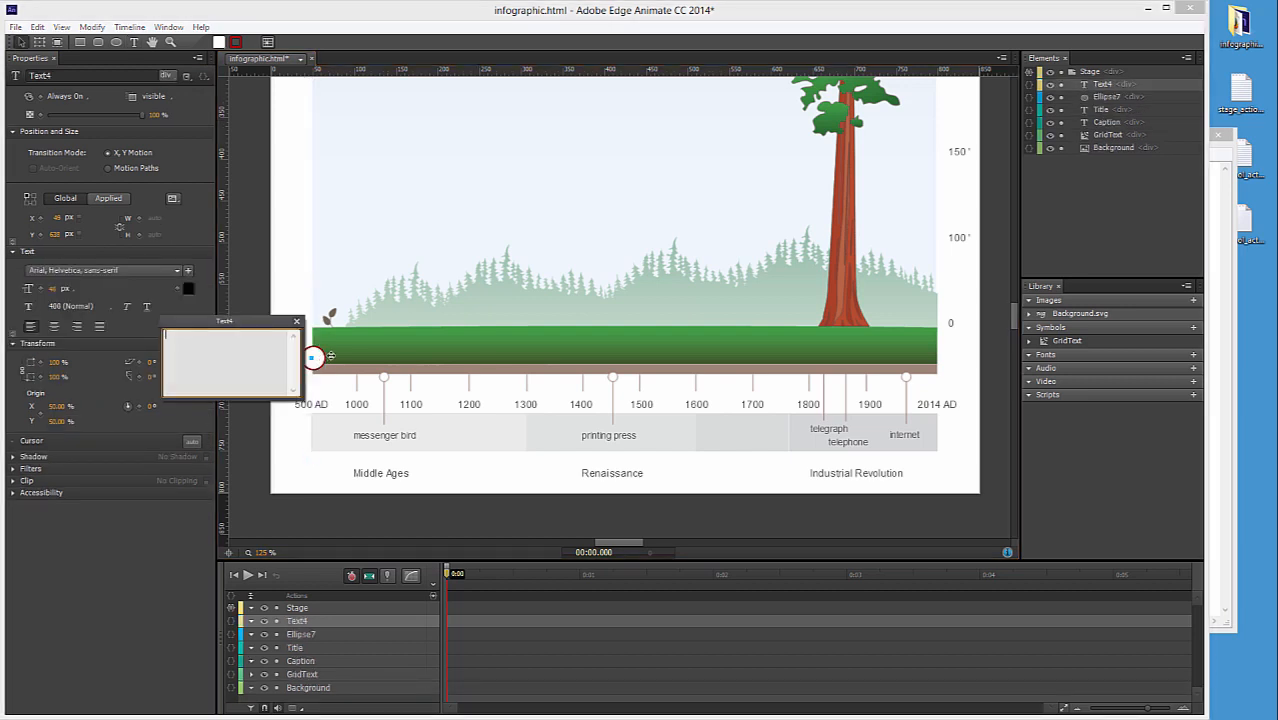
pyautogui.write('1')
pyautogui.press('Escape')
pyautogui.click(322, 377)
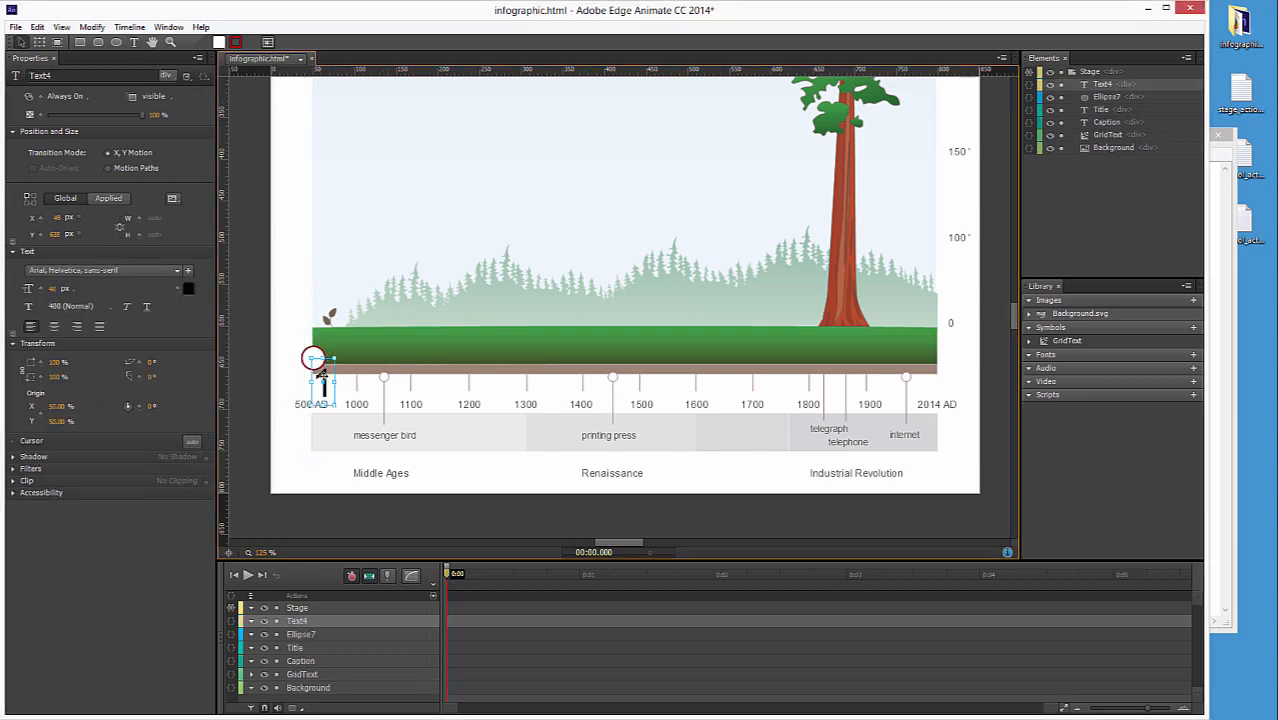
# Set the number's font size to 21 px and centre it inside the circle
pyautogui.click(53, 289)
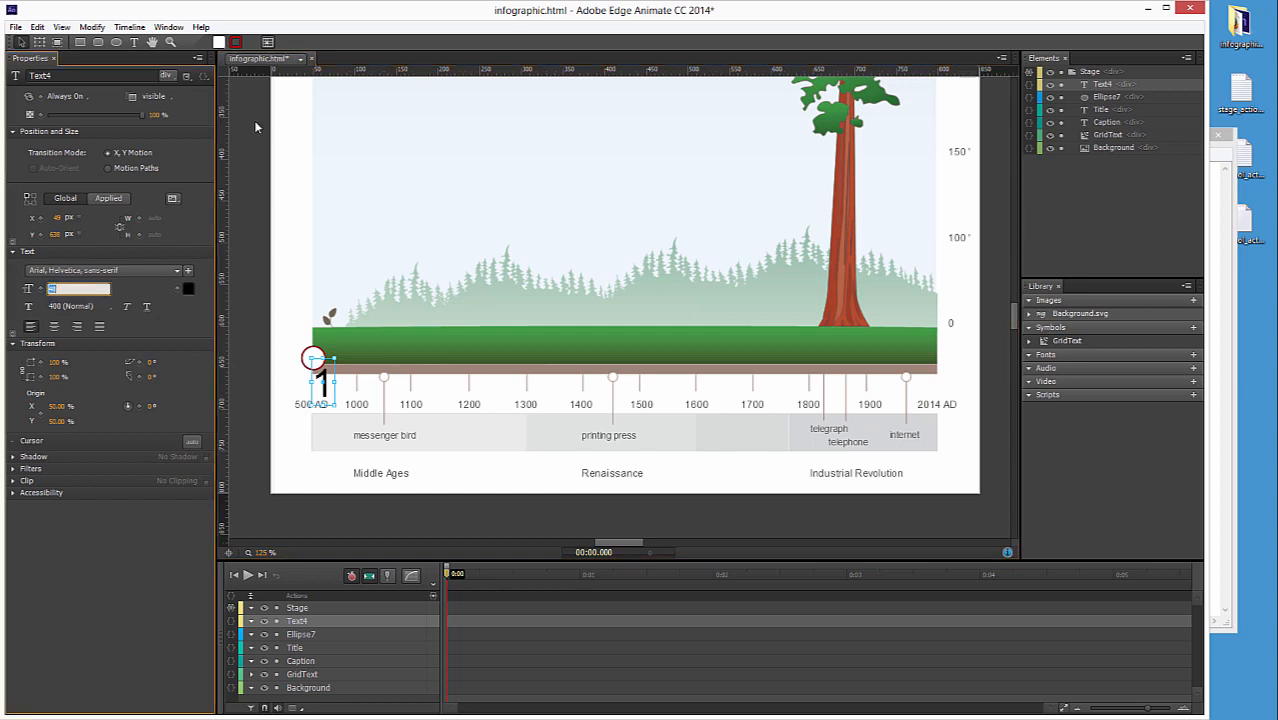
pyautogui.write('21')
pyautogui.press('Return')
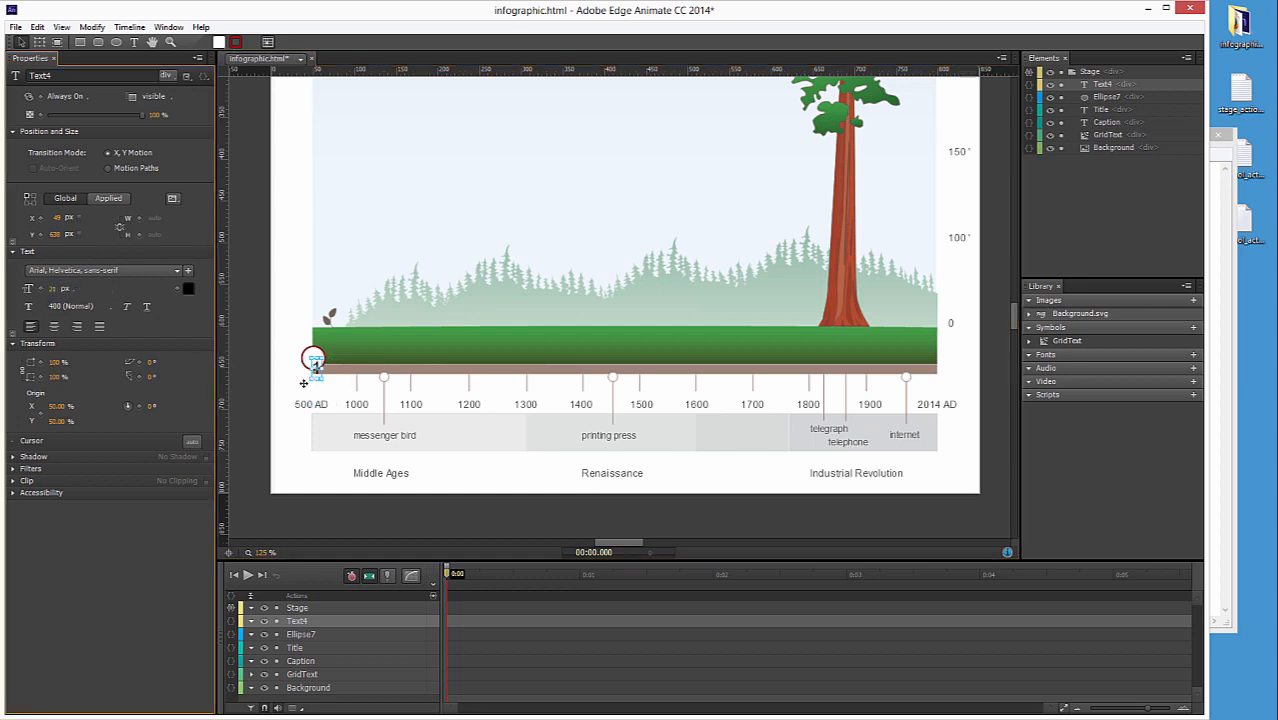
pyautogui.click(315, 366)
pyautogui.moveTo(313, 359); pyautogui.dragTo(313, 358)
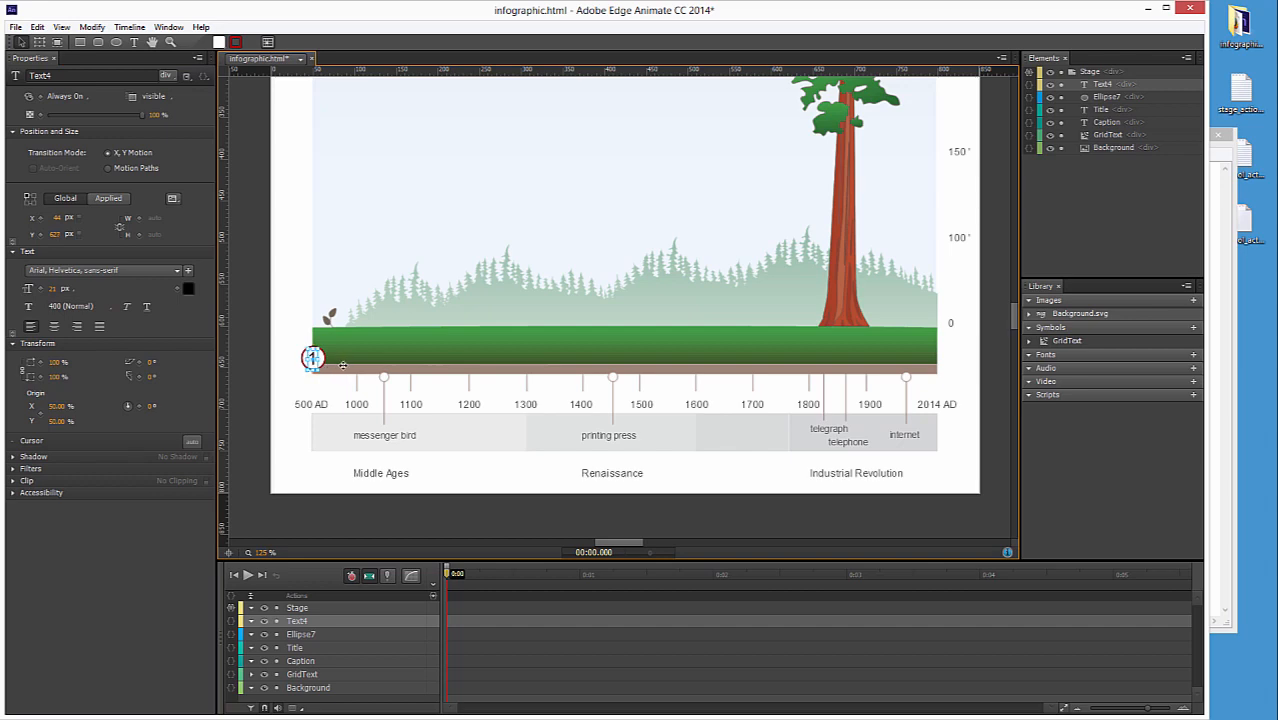
pyautogui.press('Right')
# Convert the number and circle together into a symbol named TimelineTrigger with timeline autoplay turned off
pyautogui.keyDown('shift'); pyautogui.click(322, 362); pyautogui.keyUp('shift')
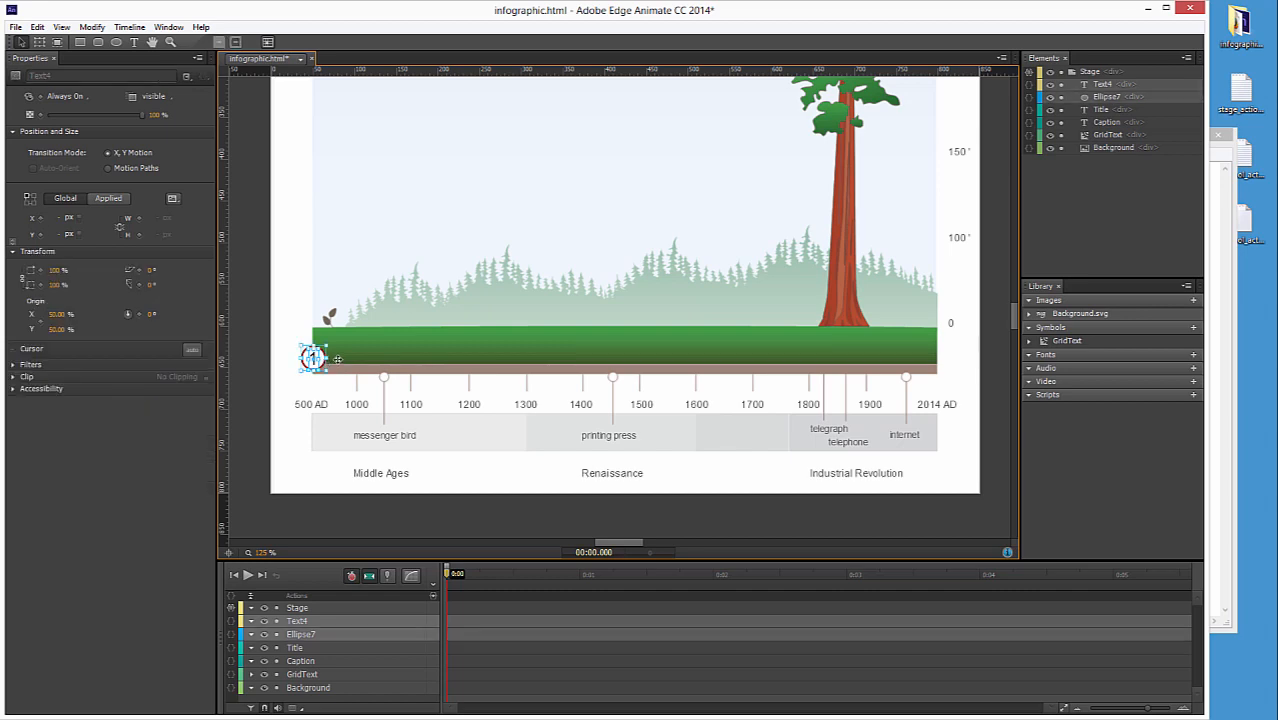
pyautogui.rightClick(321, 362)
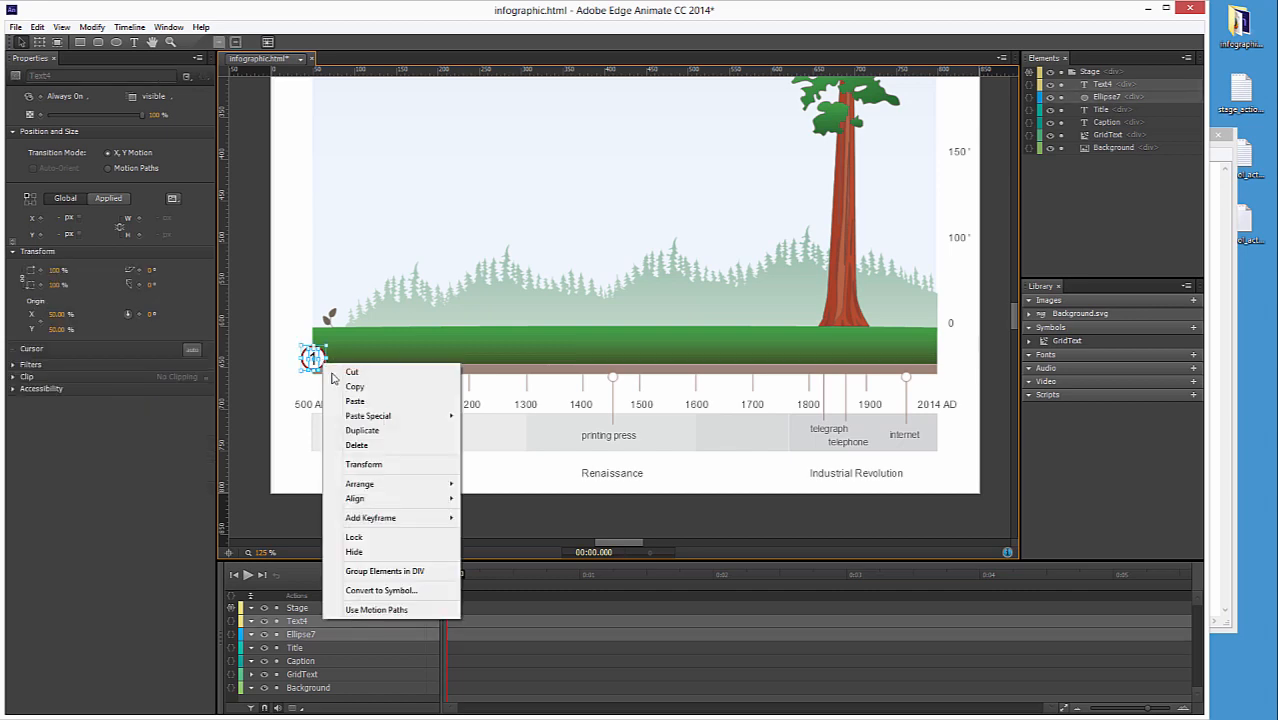
pyautogui.click(405, 589)
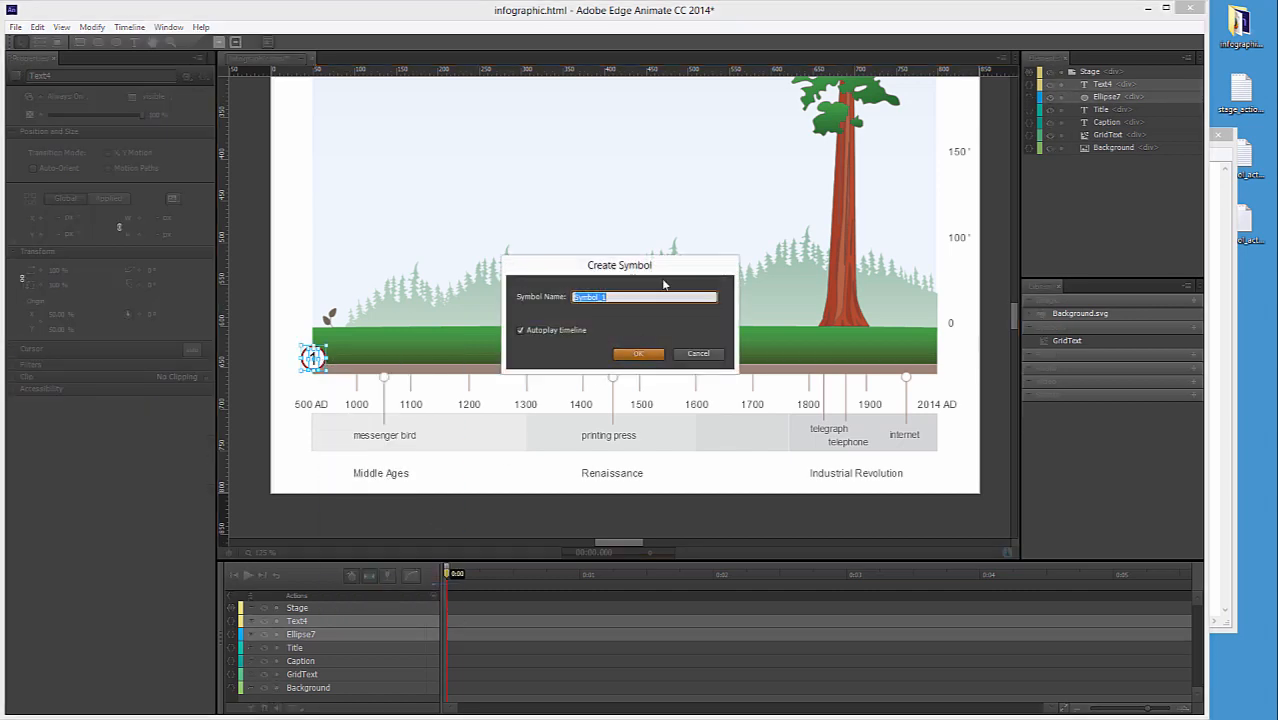
pyautogui.write('TimelineTrigger')
pyautogui.click(524, 333)
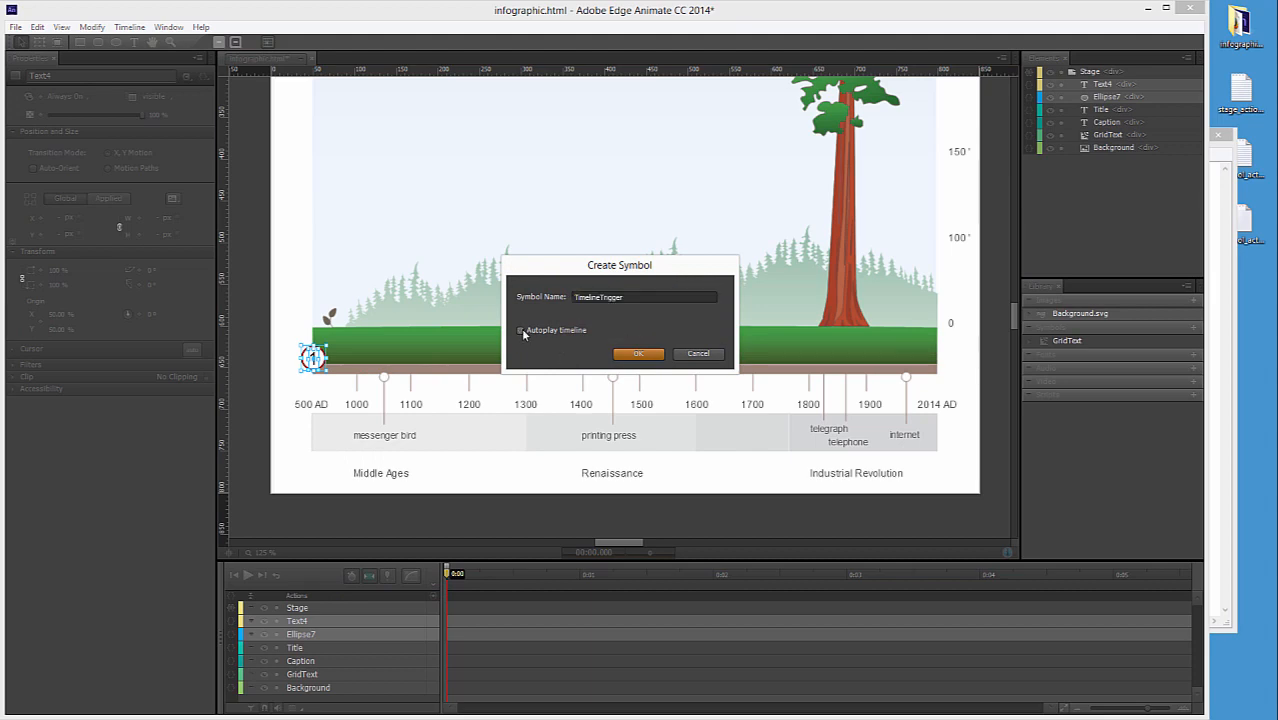
pyautogui.click(638, 356)
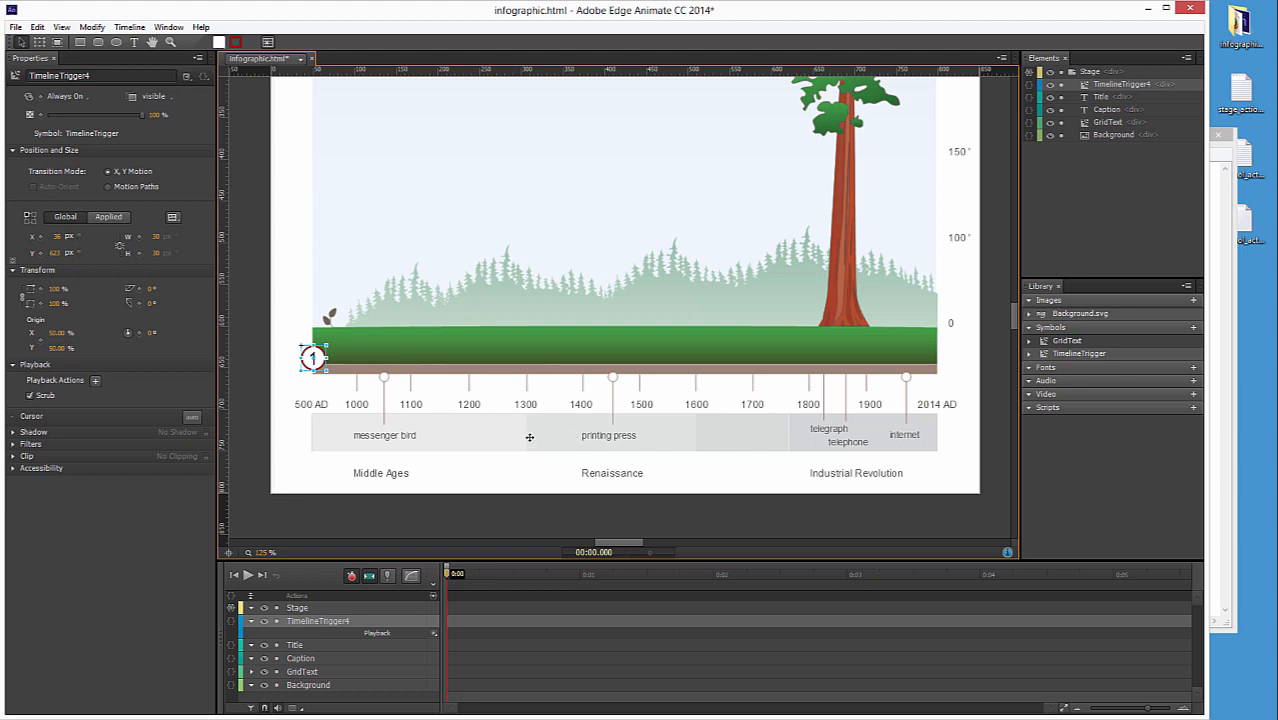
# Open the TimelineTrigger symbol for editing and rename its elements to Ellipse and Text
pyautogui.doubleClick(314, 358)
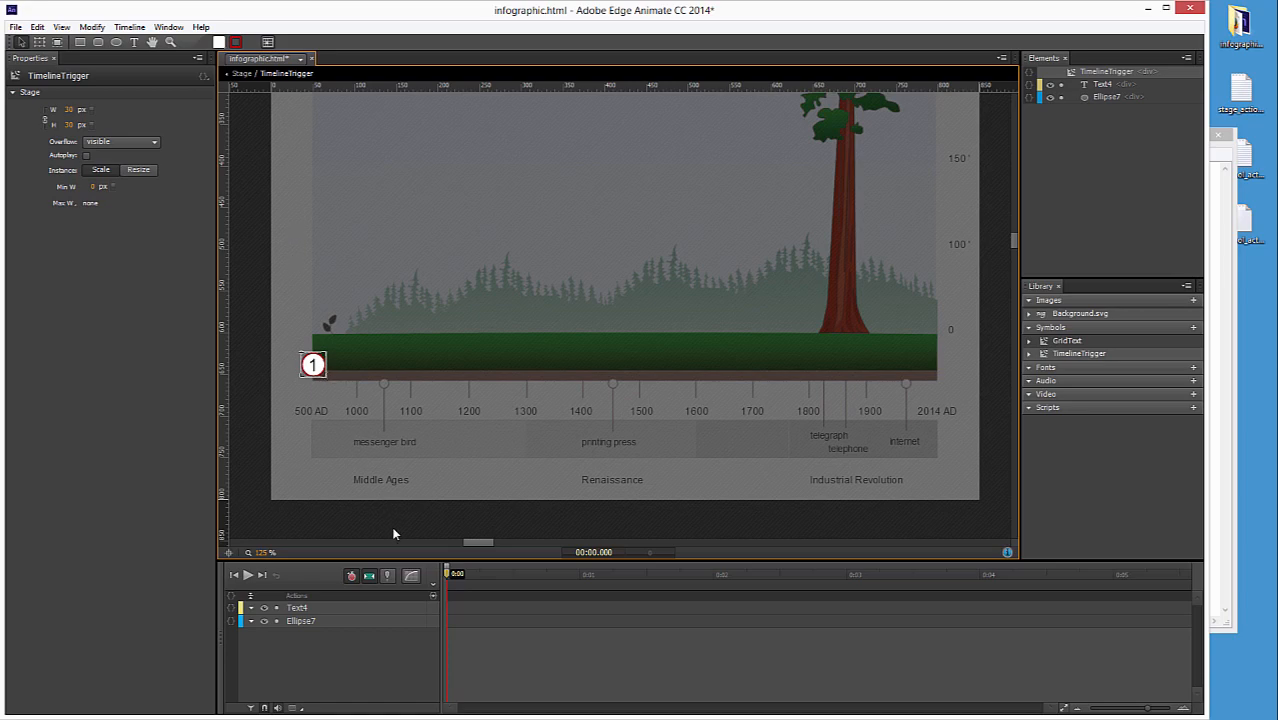
pyautogui.doubleClick(331, 622)
pyautogui.press('BackSpace')
pyautogui.click(315, 609)
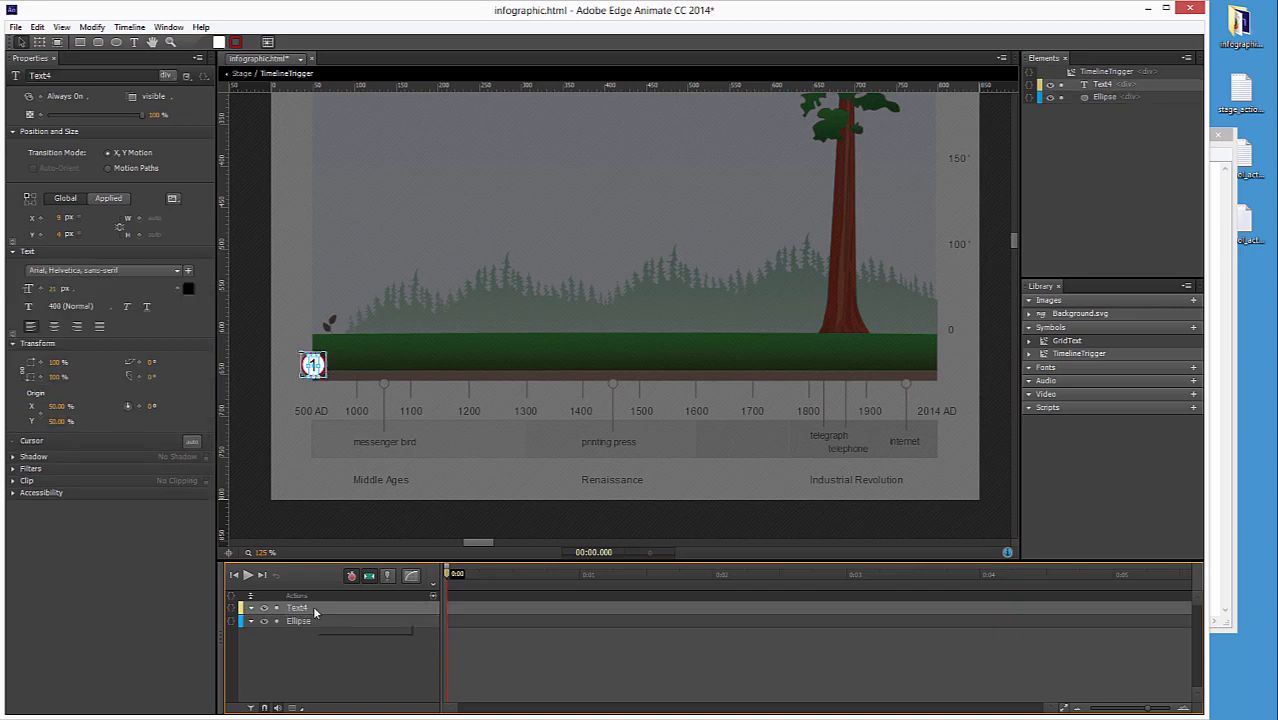
pyautogui.doubleClick(315, 609)
pyautogui.click(315, 609)
pyautogui.press('BackSpace')
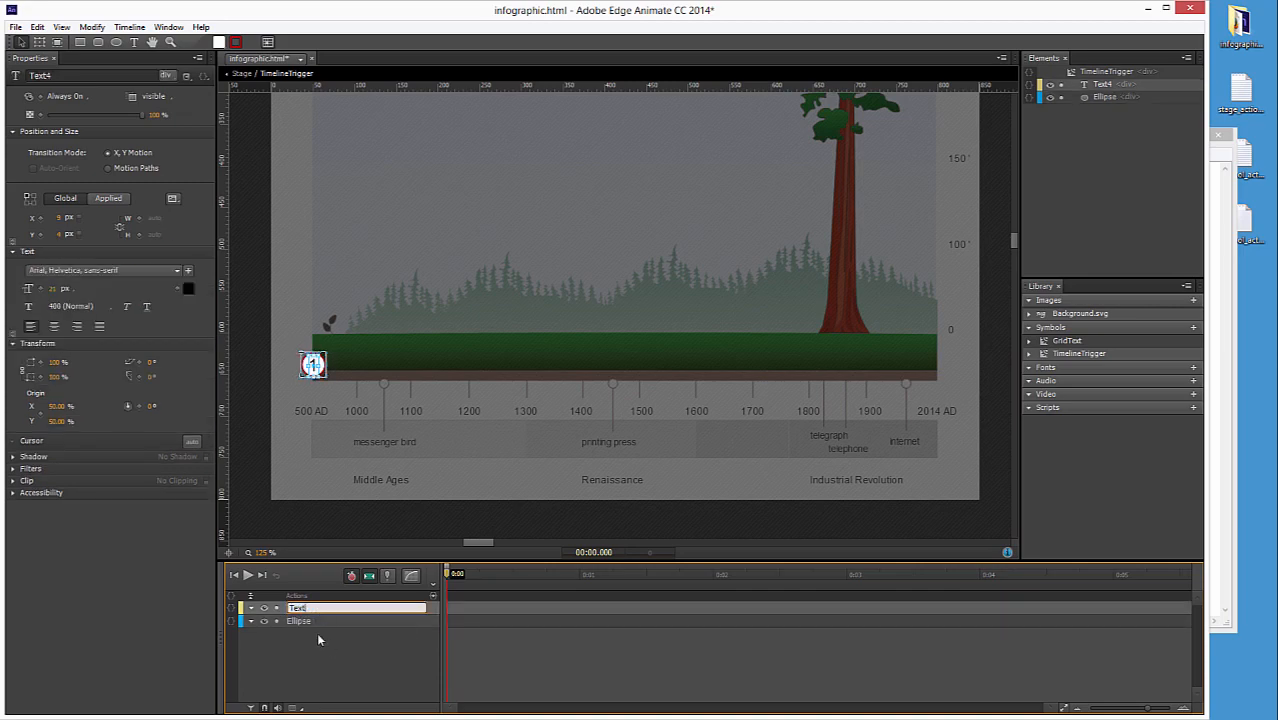
pyautogui.click(317, 632)
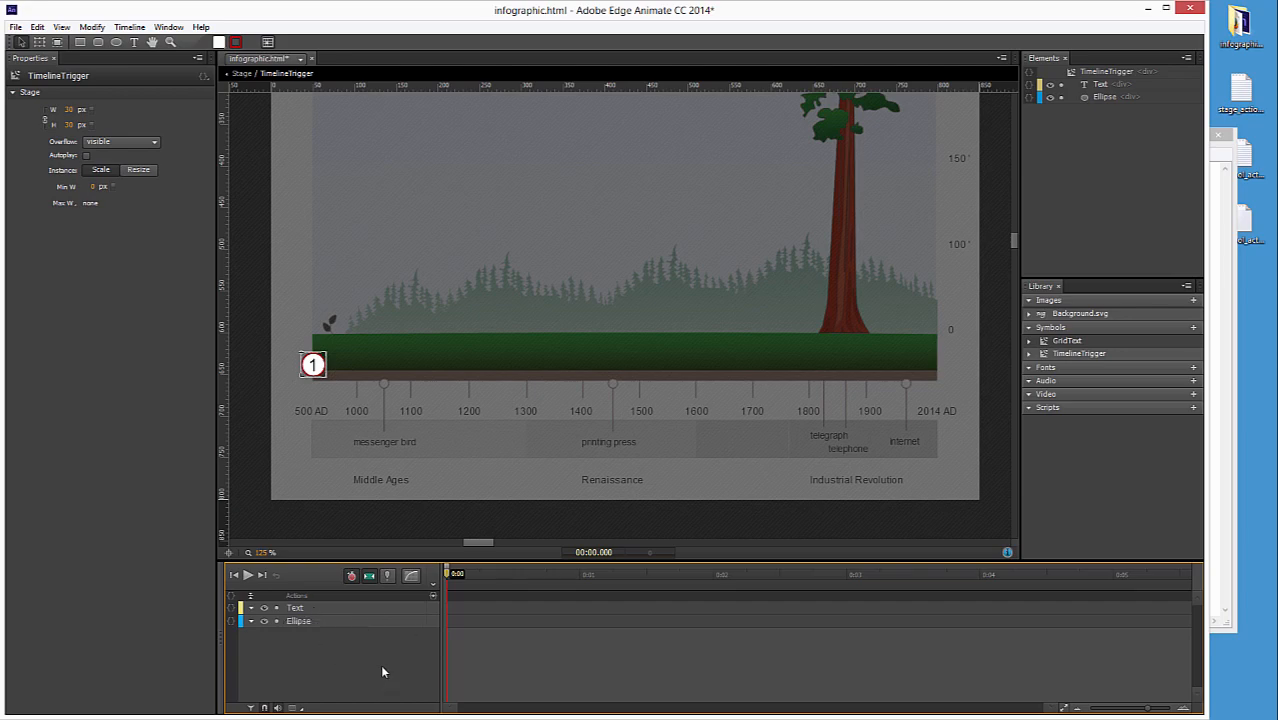
# Add timeline labels to the symbol: default at 0:00, rollover at 0:01 and rollout at 0:02
pyautogui.click(433, 588)
pyautogui.write('default')
pyautogui.click(580, 575)
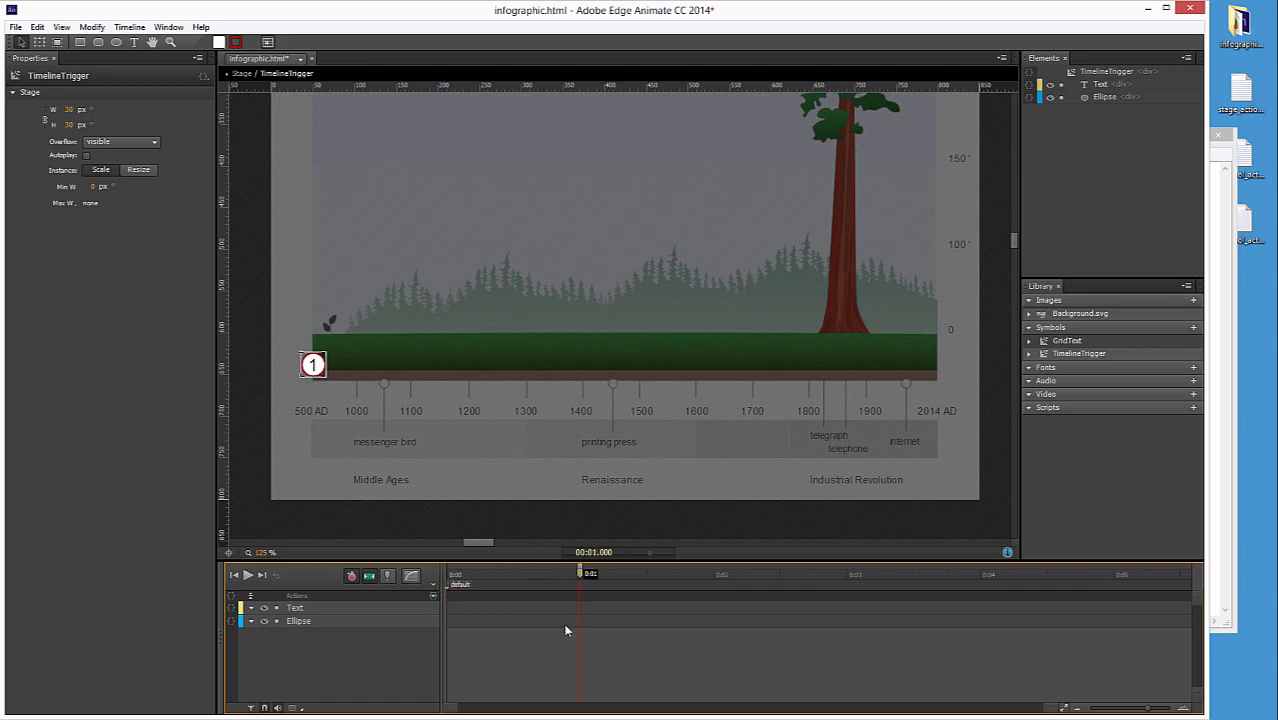
pyautogui.click(433, 588)
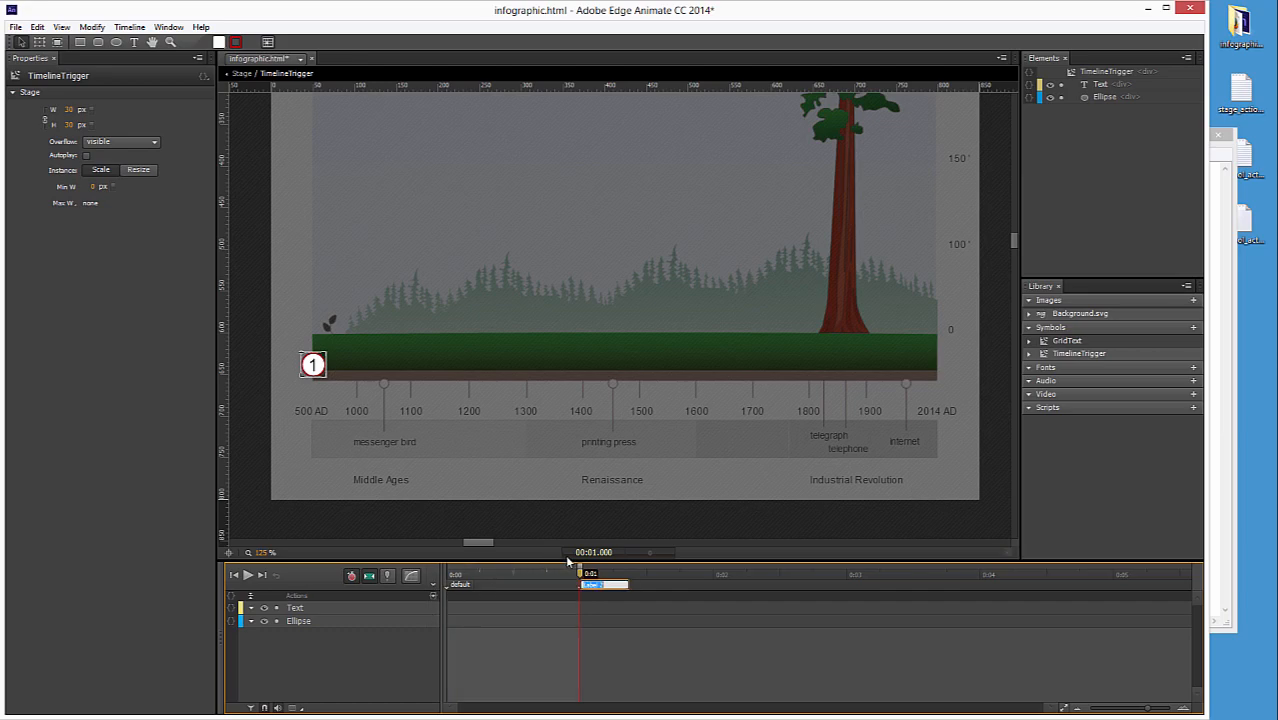
pyautogui.write('rellover')
pyautogui.click(713, 573)
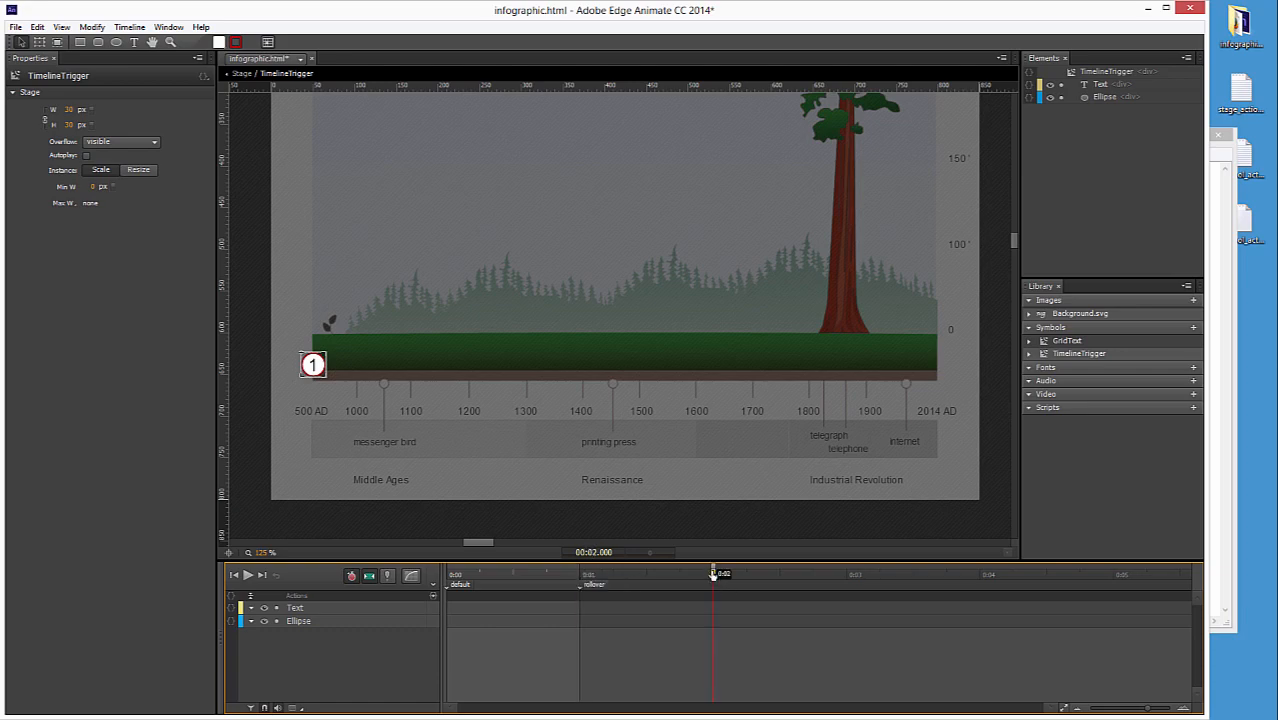
pyautogui.click(431, 588)
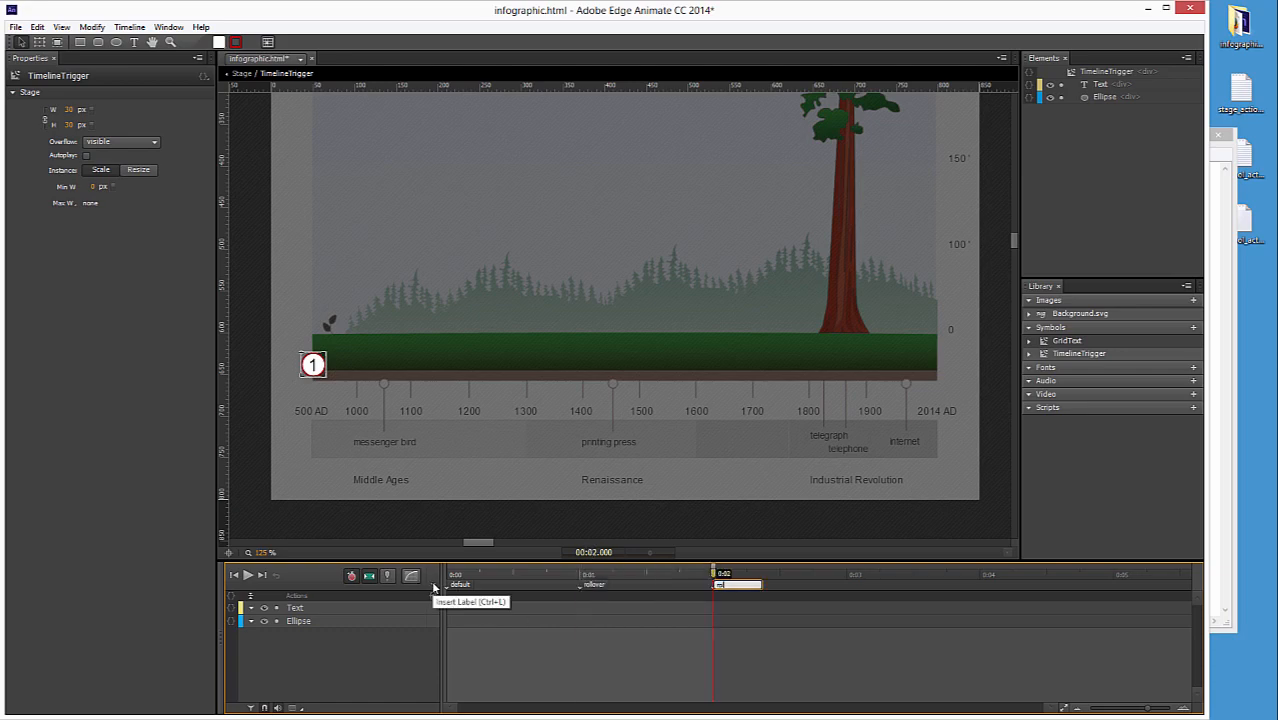
pyautogui.click(519, 633)
# Animate the circle from the rollover label to 0:01.500, enlarging it to about 42 px around its centre
pyautogui.click(581, 573)
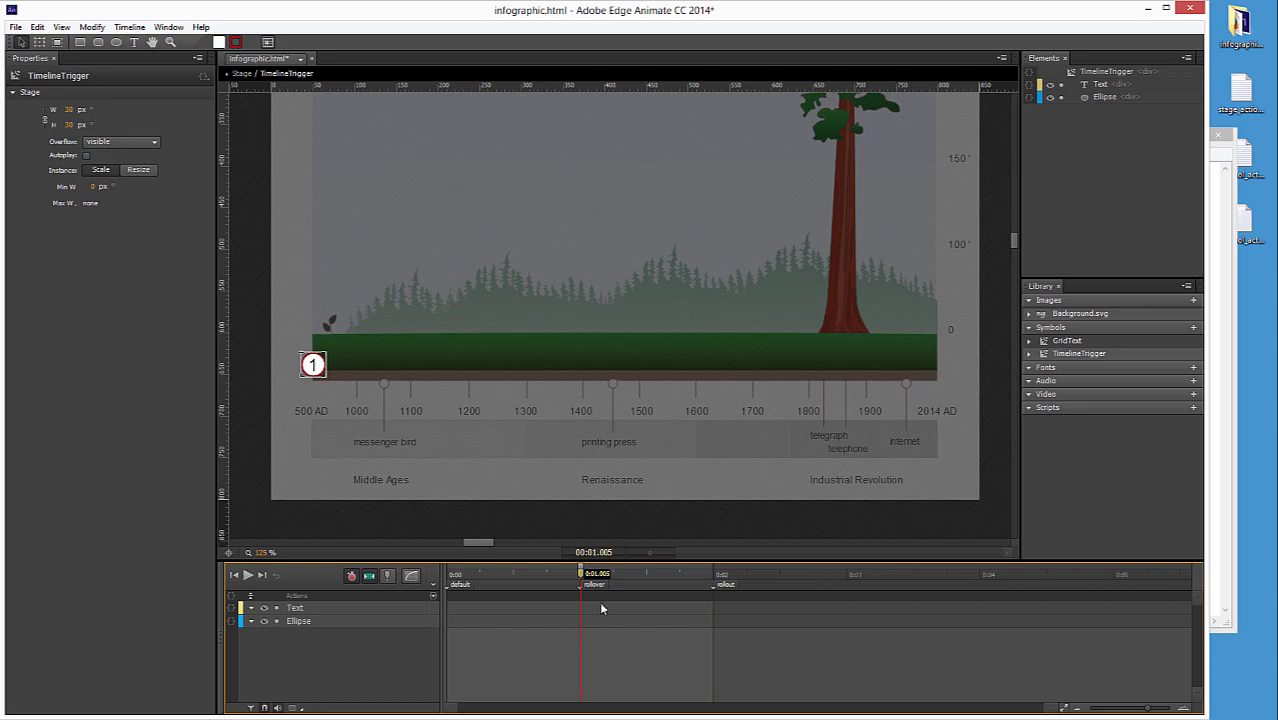
pyautogui.click(389, 576)
pyautogui.moveTo(584, 582); pyautogui.dragTo(647, 579)
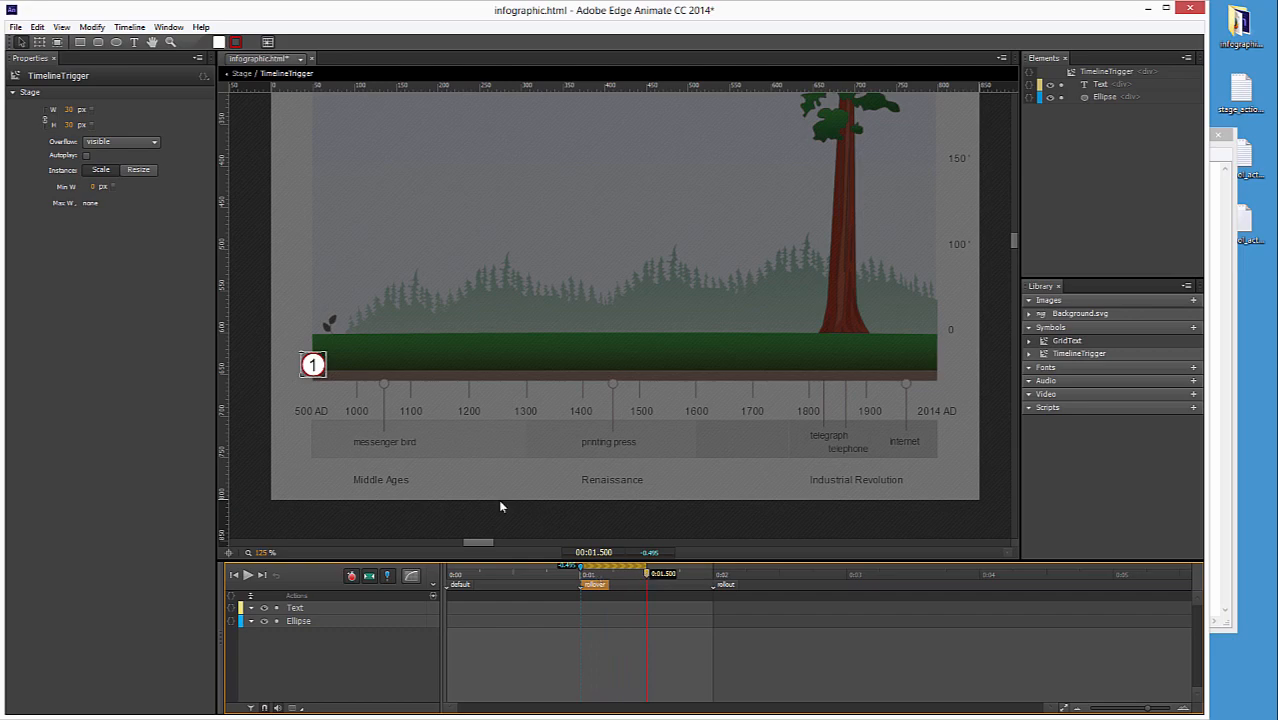
pyautogui.click(318, 368)
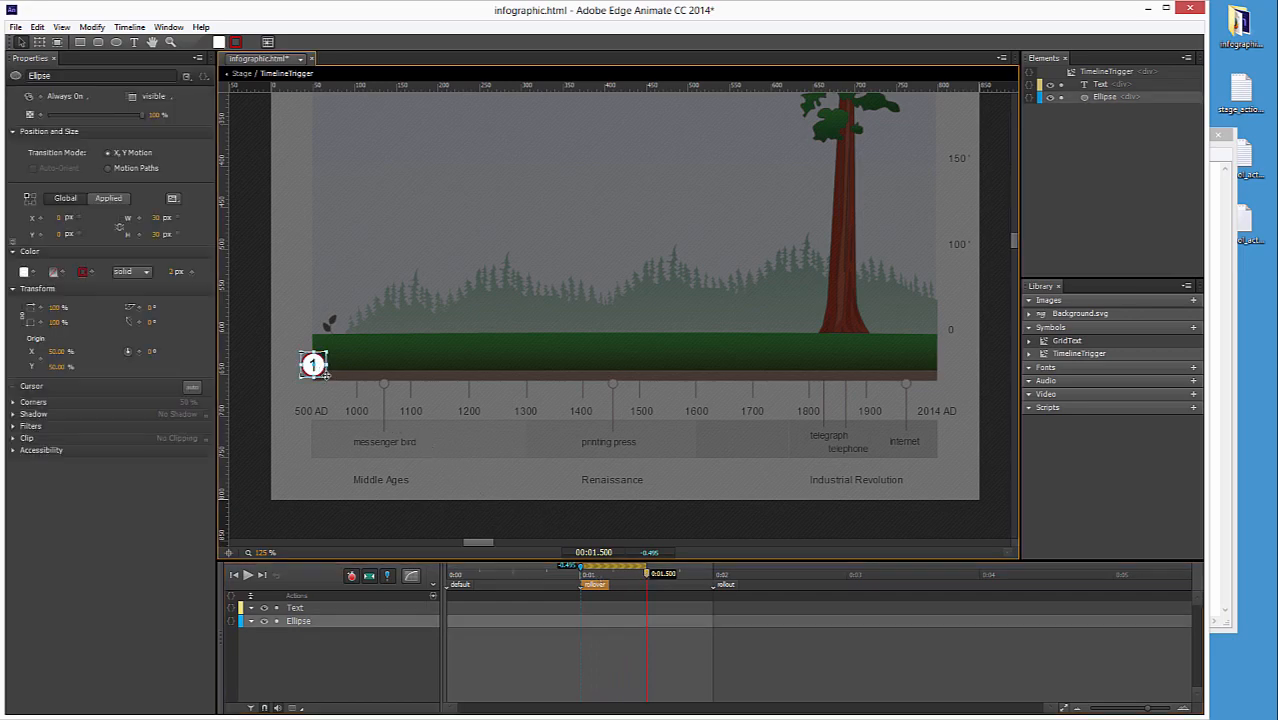
pyautogui.moveTo(330, 380)
pyautogui.mouseDown()
pyautogui.moveTo(338, 390)
pyautogui.moveTo(326, 382)
pyautogui.mouseUp()
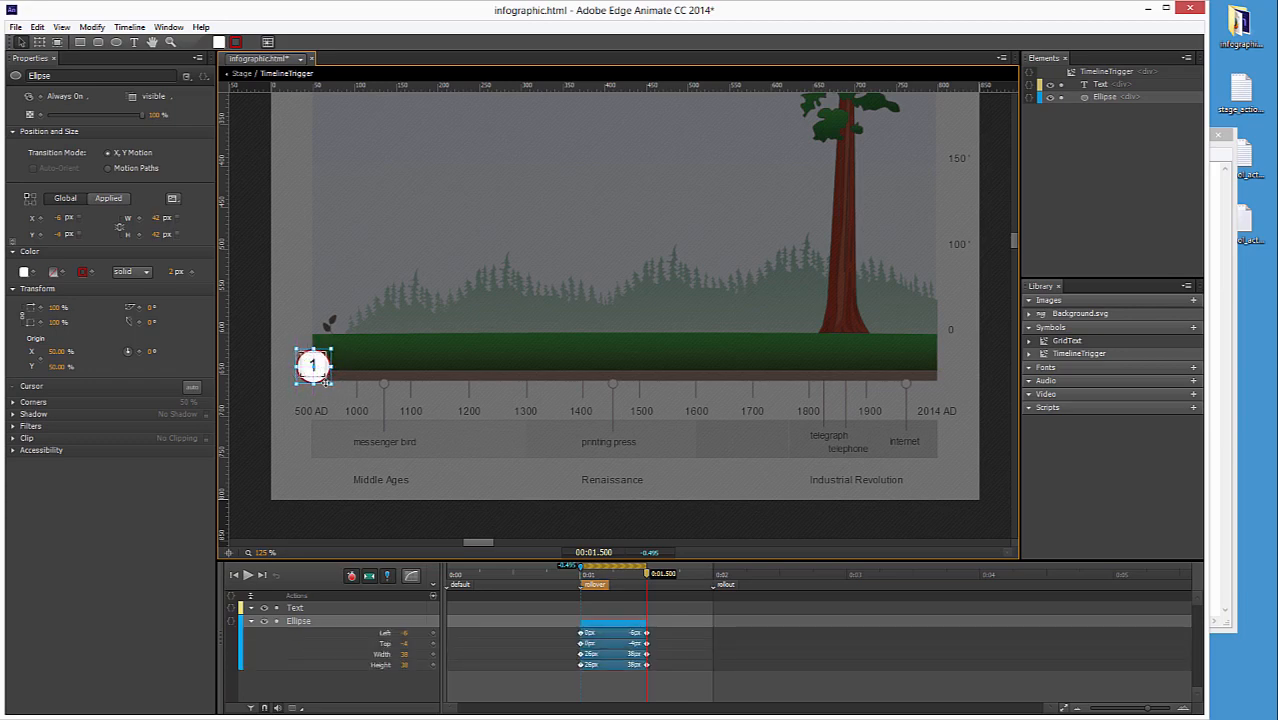
# Animate the number over the same span by setting its font size to 28 px and recentring it in the circle
pyautogui.click(313, 364)
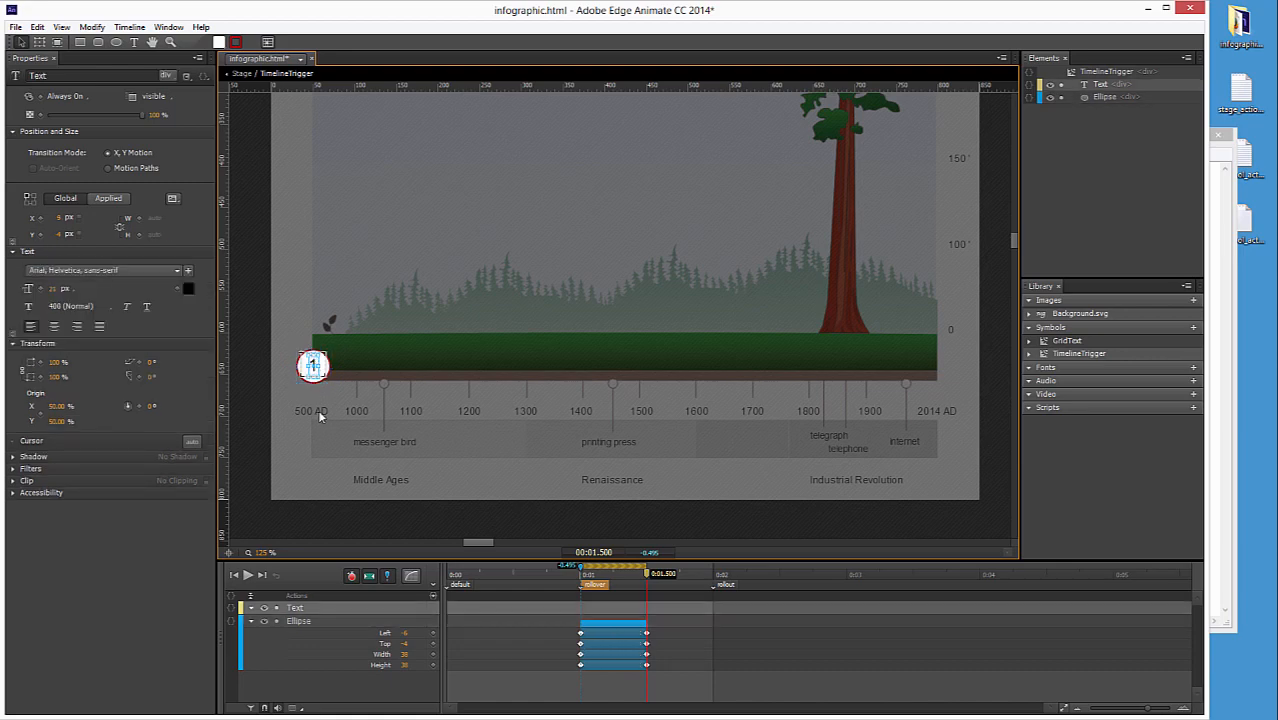
pyautogui.click(52, 287)
pyautogui.write('28')
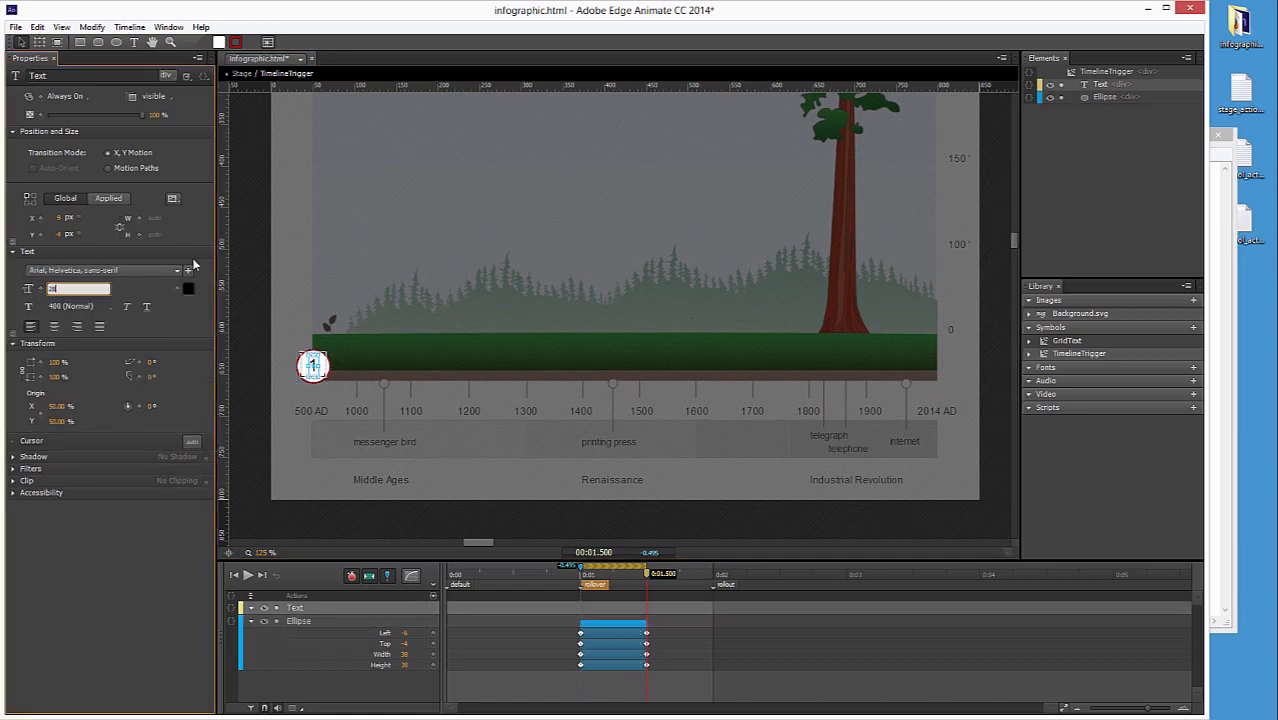
pyautogui.press('Return')
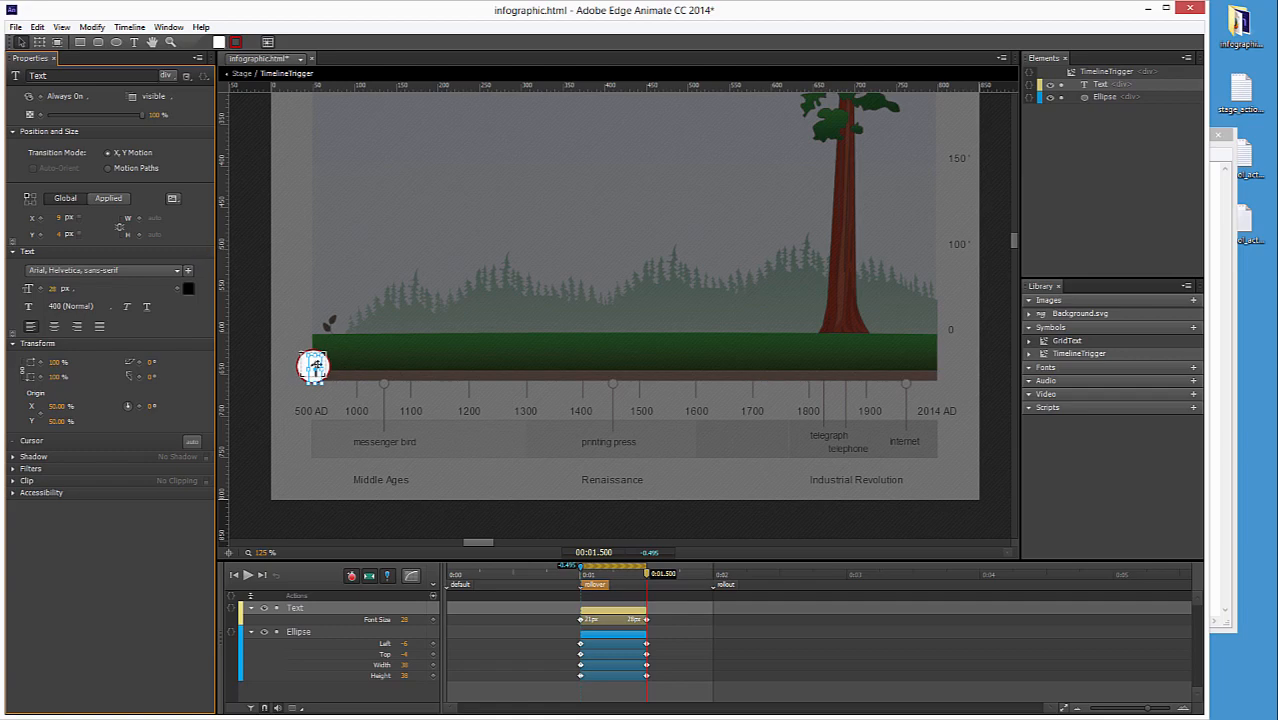
pyautogui.click(313, 364)
pyautogui.moveTo(313, 366); pyautogui.dragTo(311, 363)
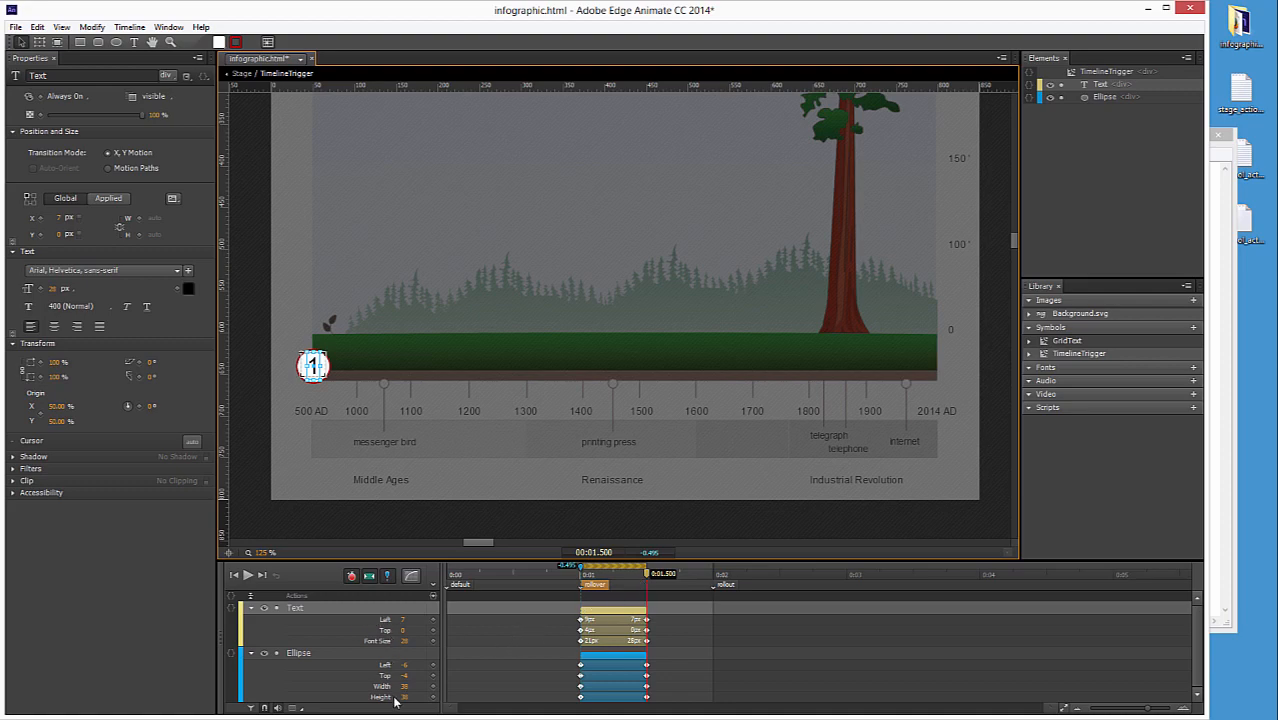
# Apply Ease Out Elastic easing to both the Text and Ellipse rollover animations and preview the result
pyautogui.click(252, 652)
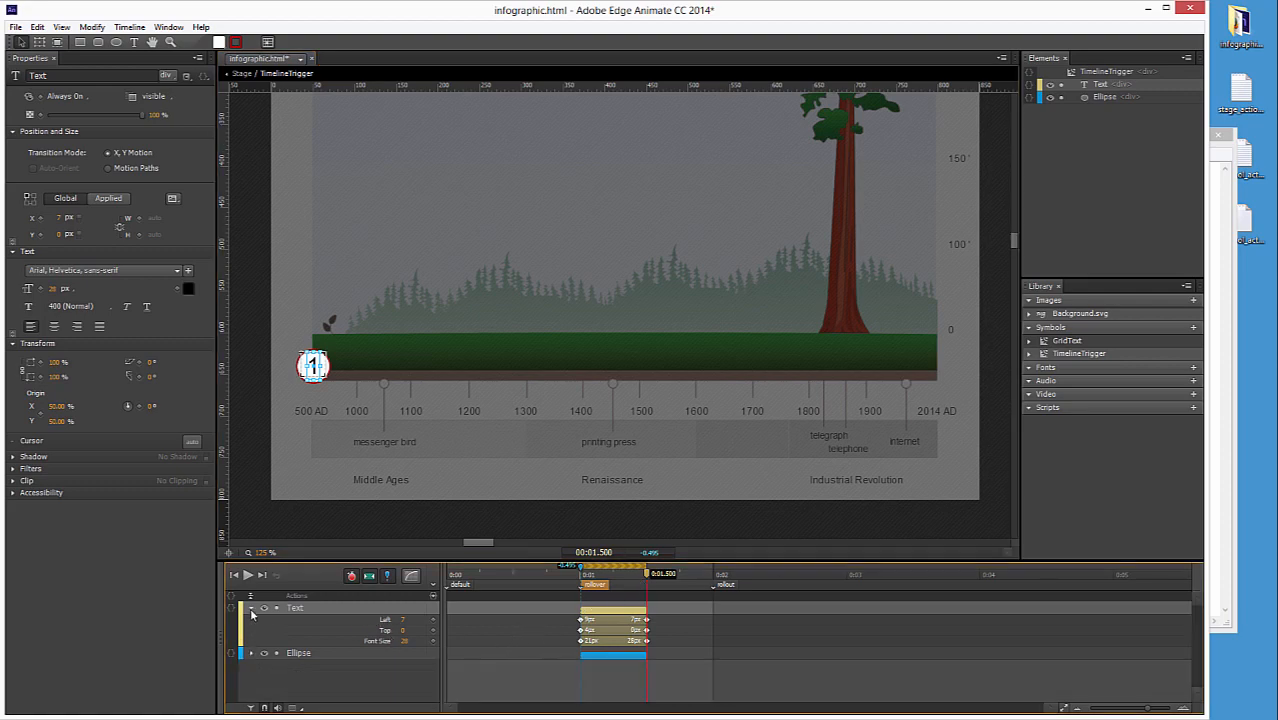
pyautogui.click(252, 608)
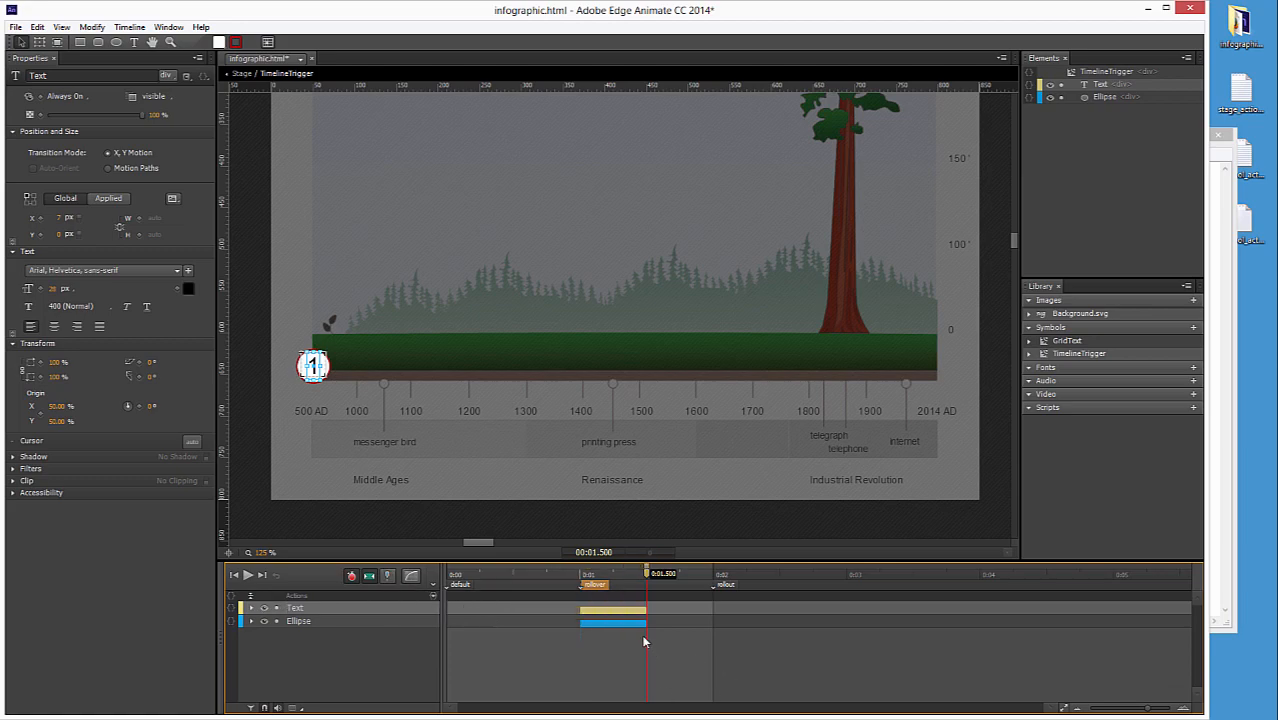
pyautogui.moveTo(619, 656); pyautogui.dragTo(602, 610)
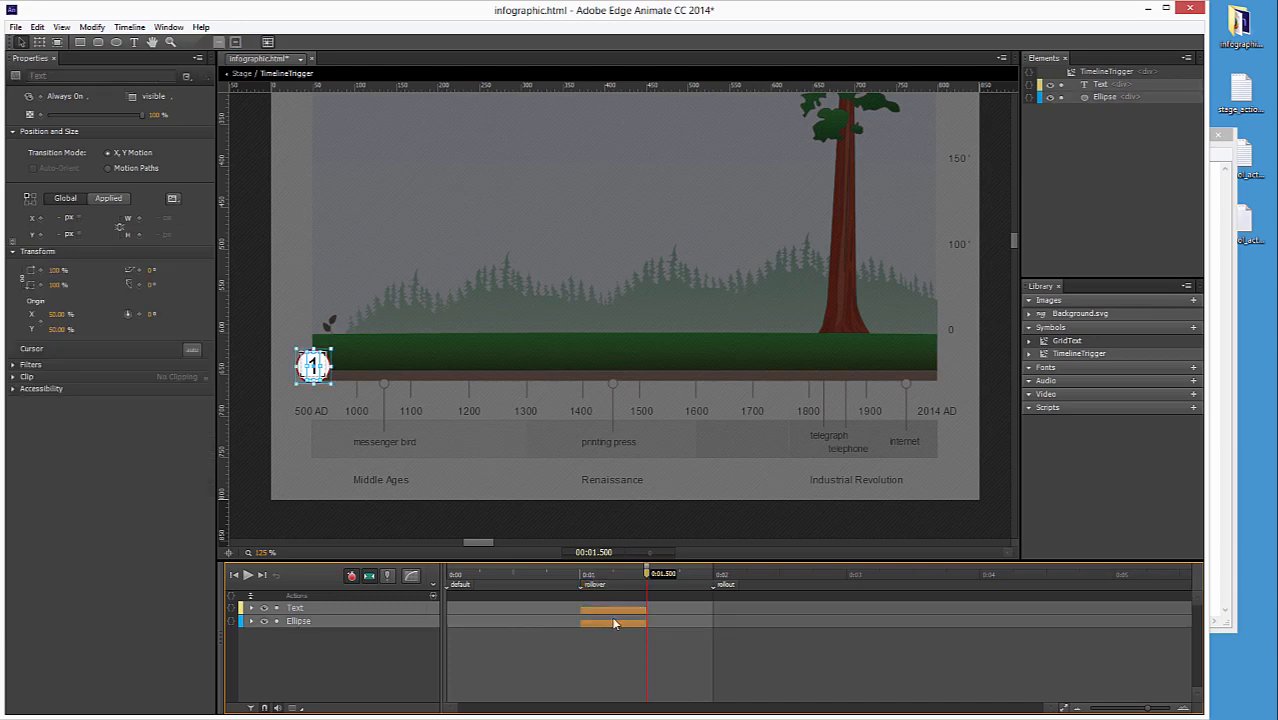
pyautogui.click(414, 578)
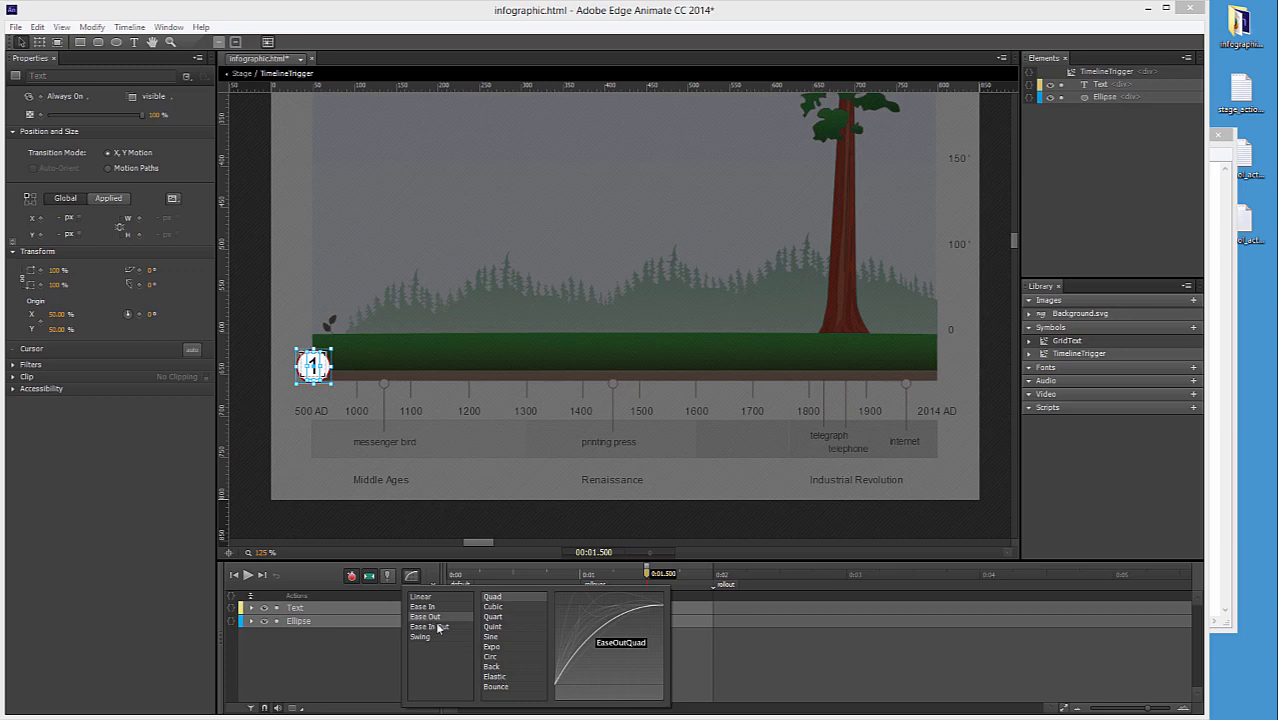
pyautogui.click(503, 676)
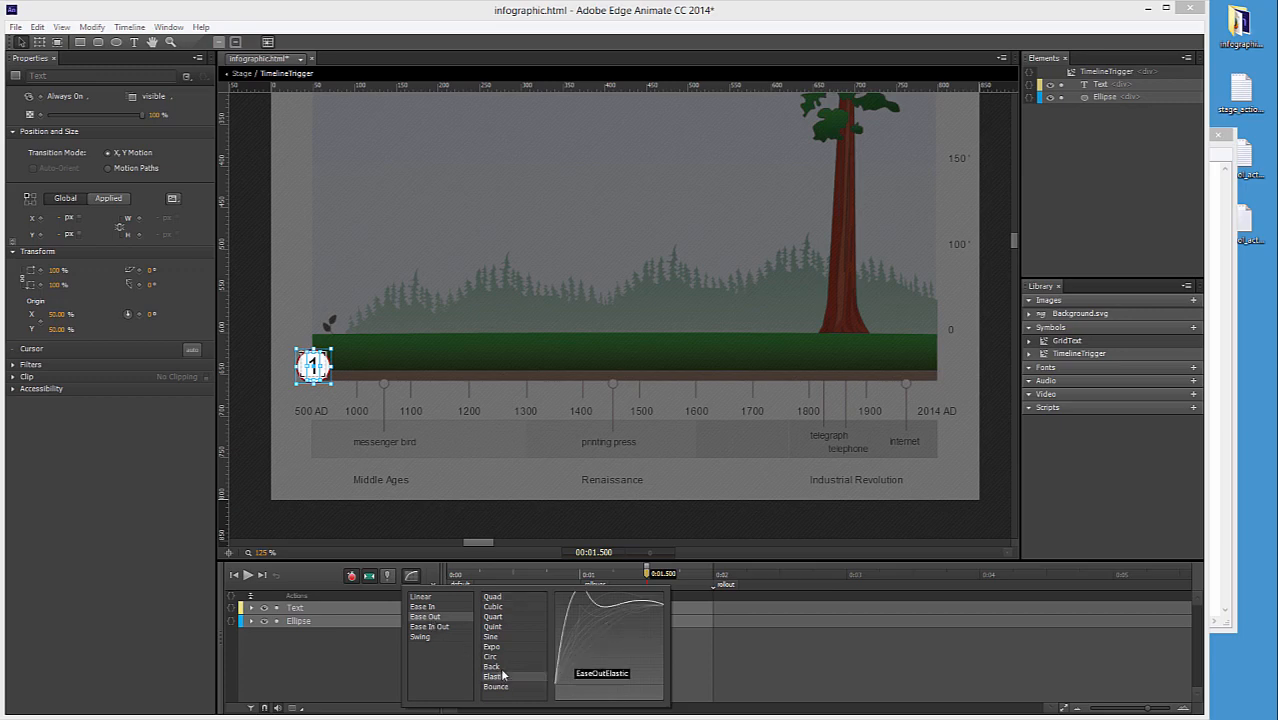
pyautogui.click(658, 642)
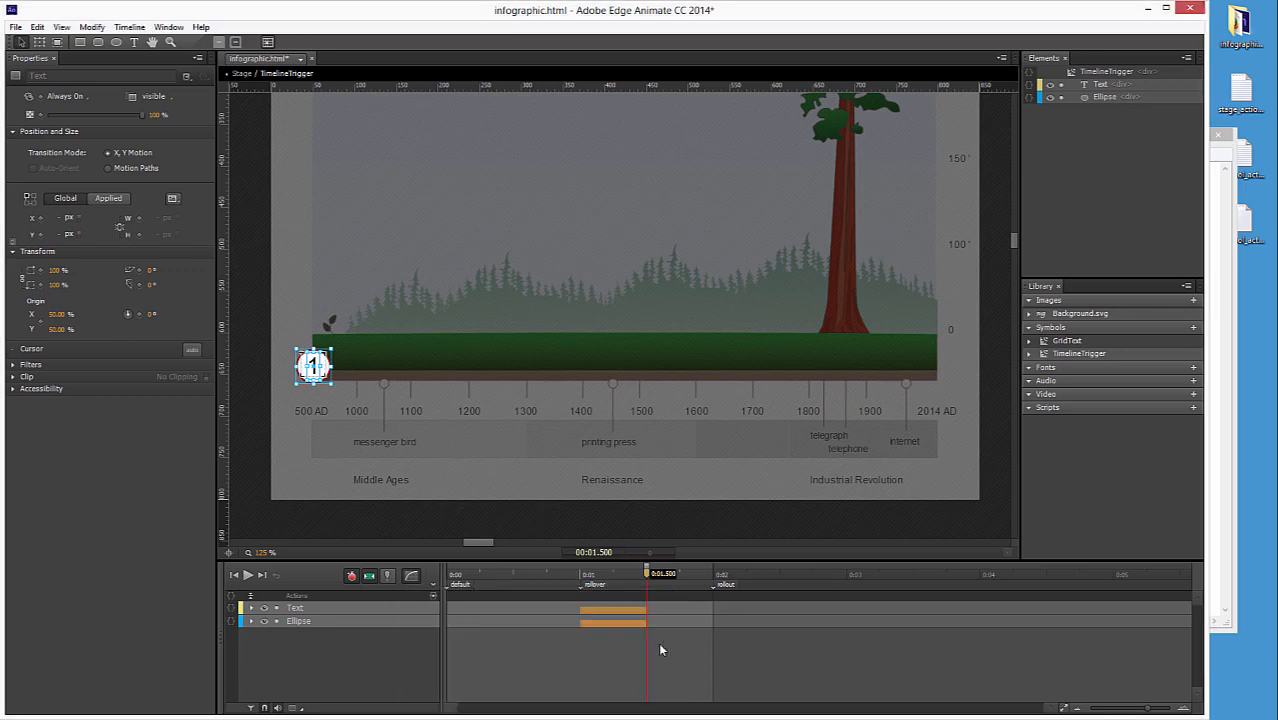
pyautogui.moveTo(612, 577); pyautogui.dragTo(649, 578)
# Animate the circle from the rollout label at 0:02 to 0:02.500, shrinking it to 30 × 30 px and recentring it on the button
pyautogui.click(715, 579)
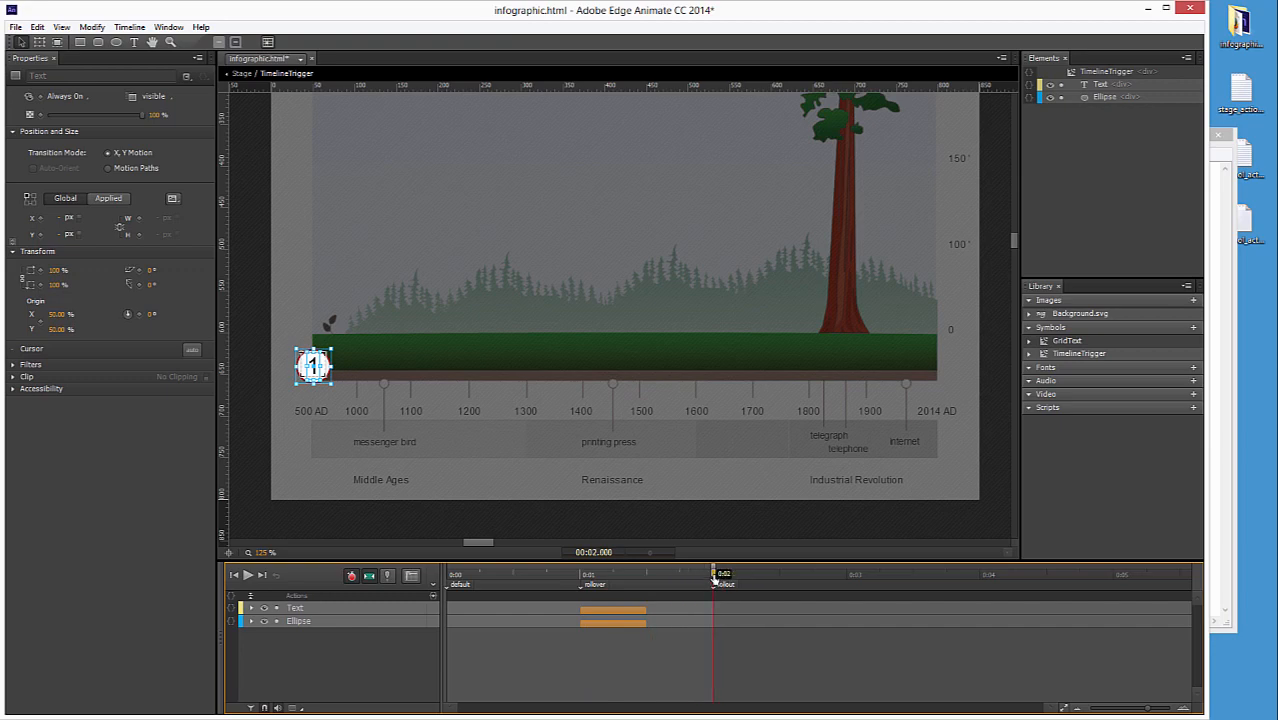
pyautogui.click(389, 580)
pyautogui.moveTo(718, 583); pyautogui.dragTo(748, 582)
pyautogui.moveTo(776, 580); pyautogui.dragTo(781, 578)
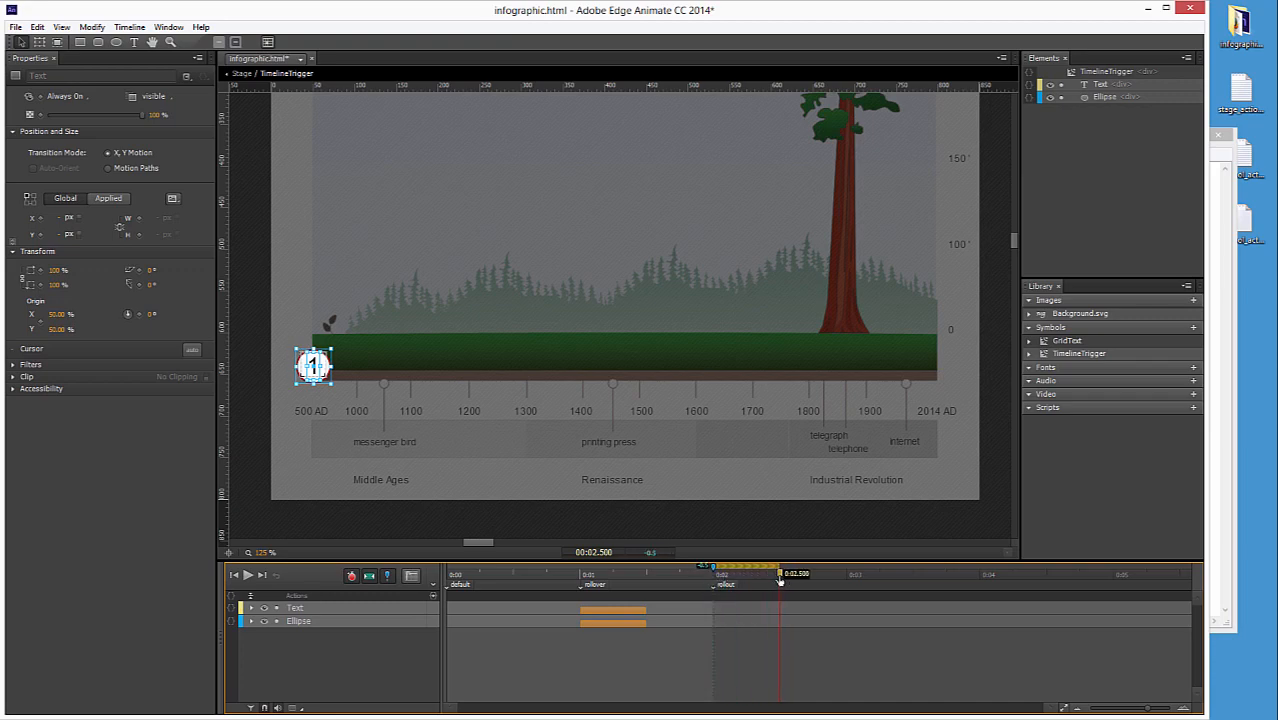
pyautogui.click(313, 367)
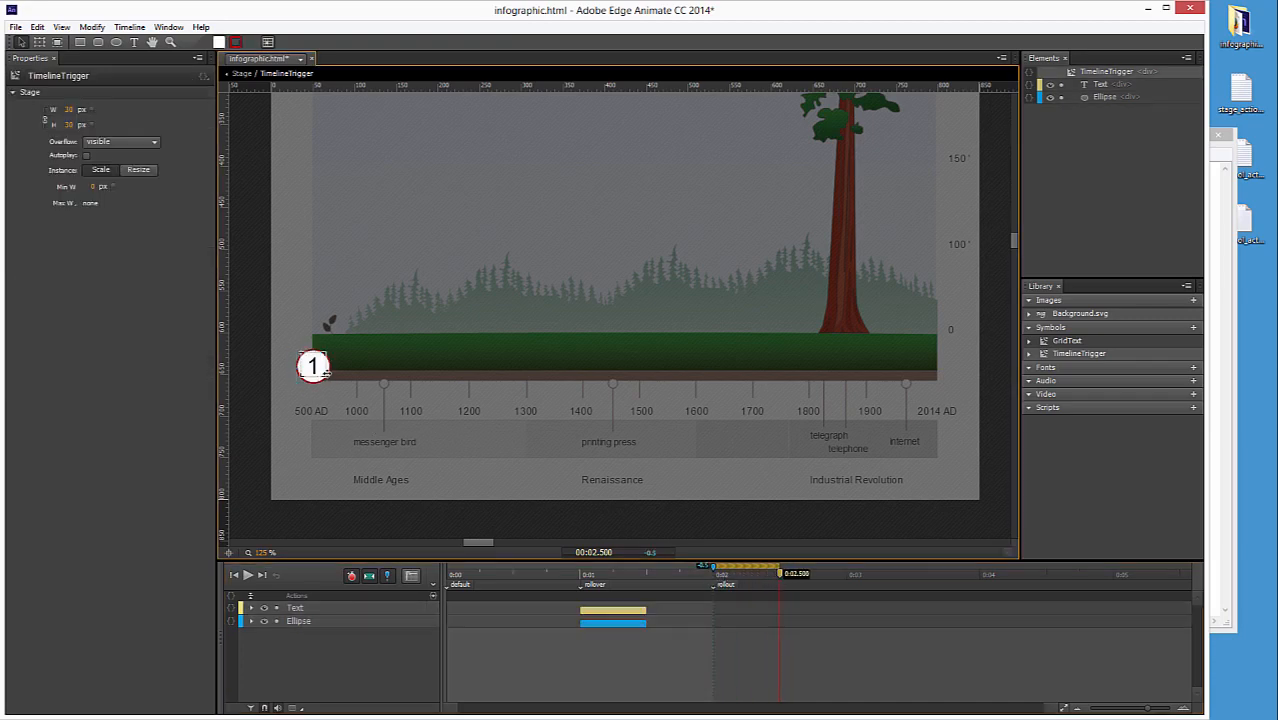
pyautogui.click(155, 218)
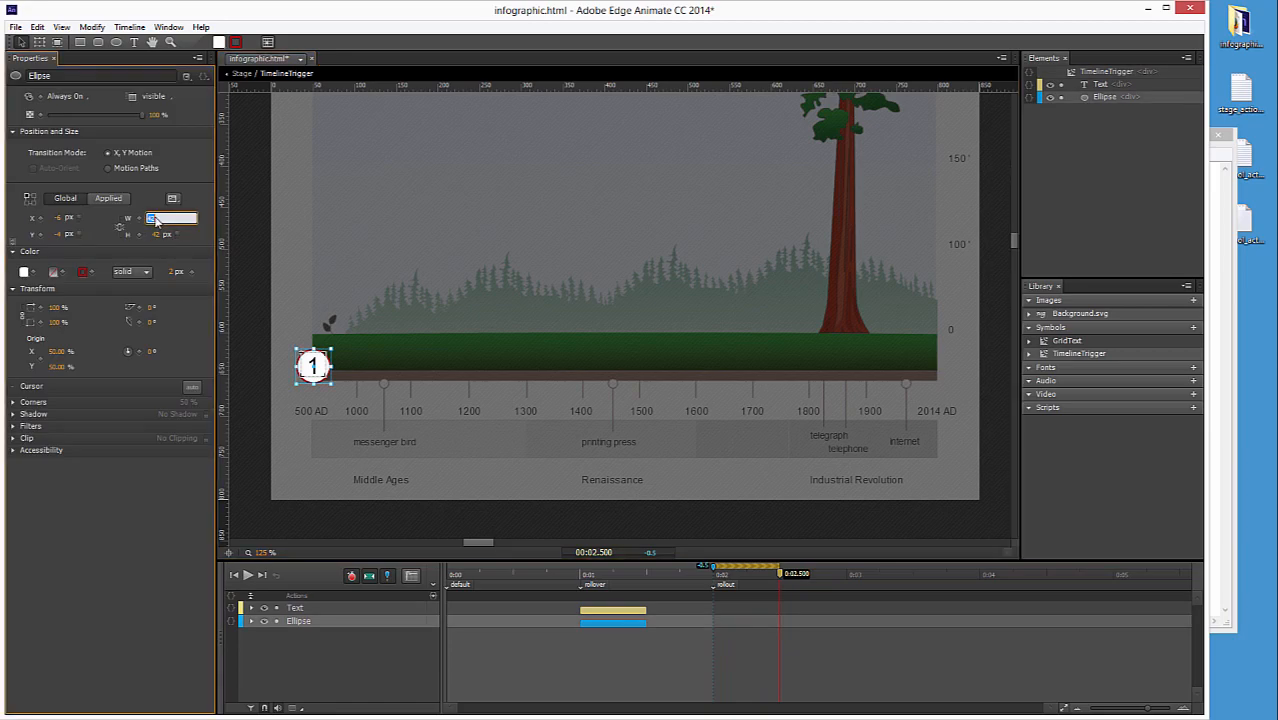
pyautogui.write('30')
pyautogui.press('Tab')
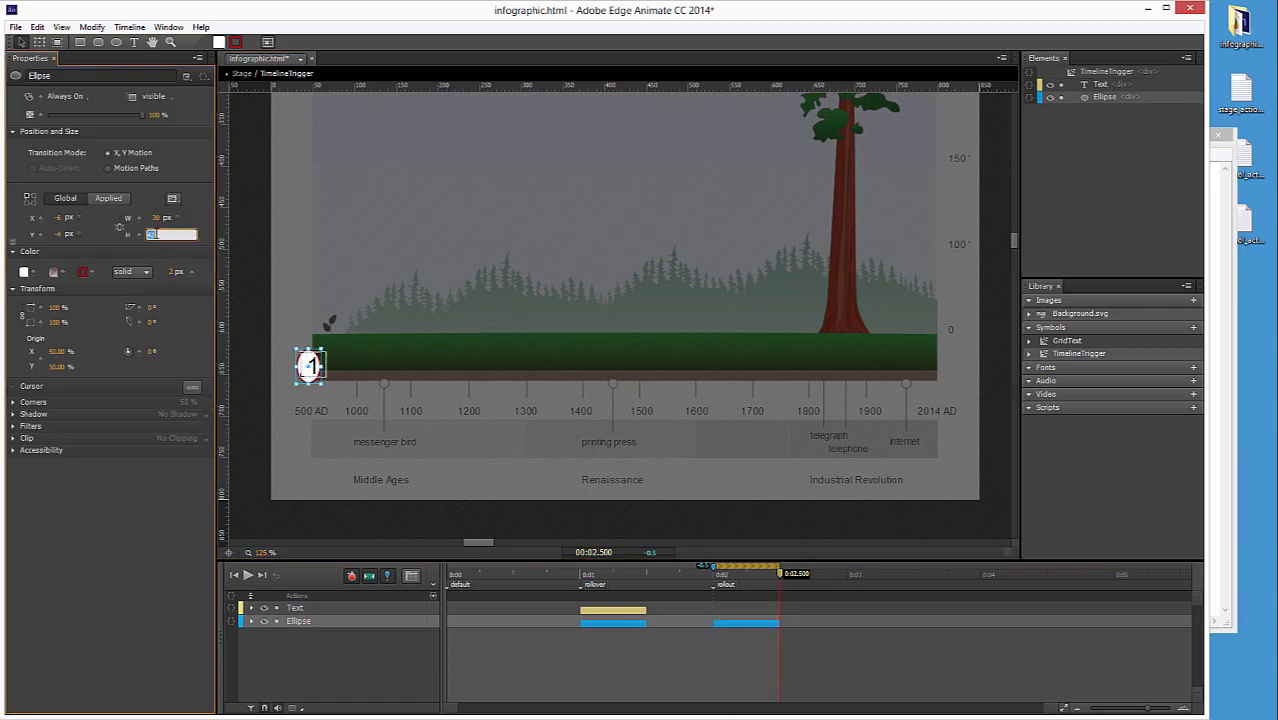
pyautogui.write('30')
pyautogui.click(308, 358)
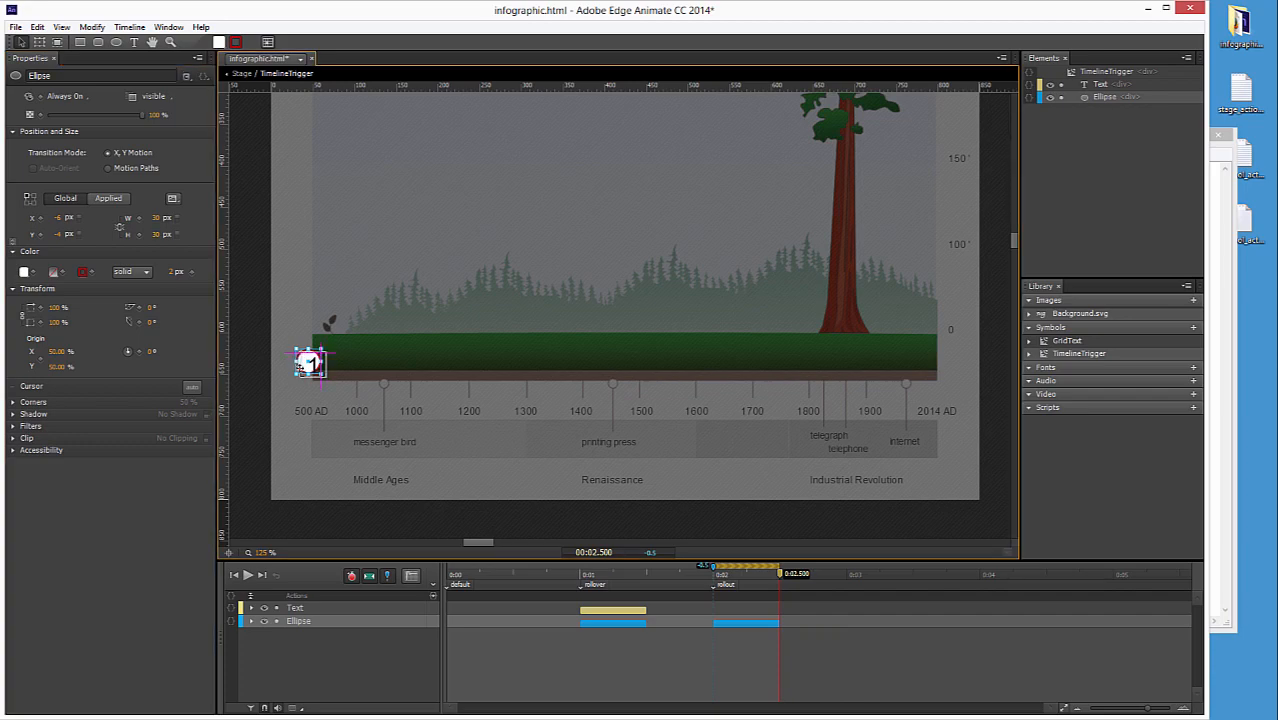
pyautogui.moveTo(304, 364); pyautogui.dragTo(305, 362)
# Animate the number over the same rollout span by setting its font size to 21 px and recentring it, and turn off the pin
pyautogui.click(313, 364)
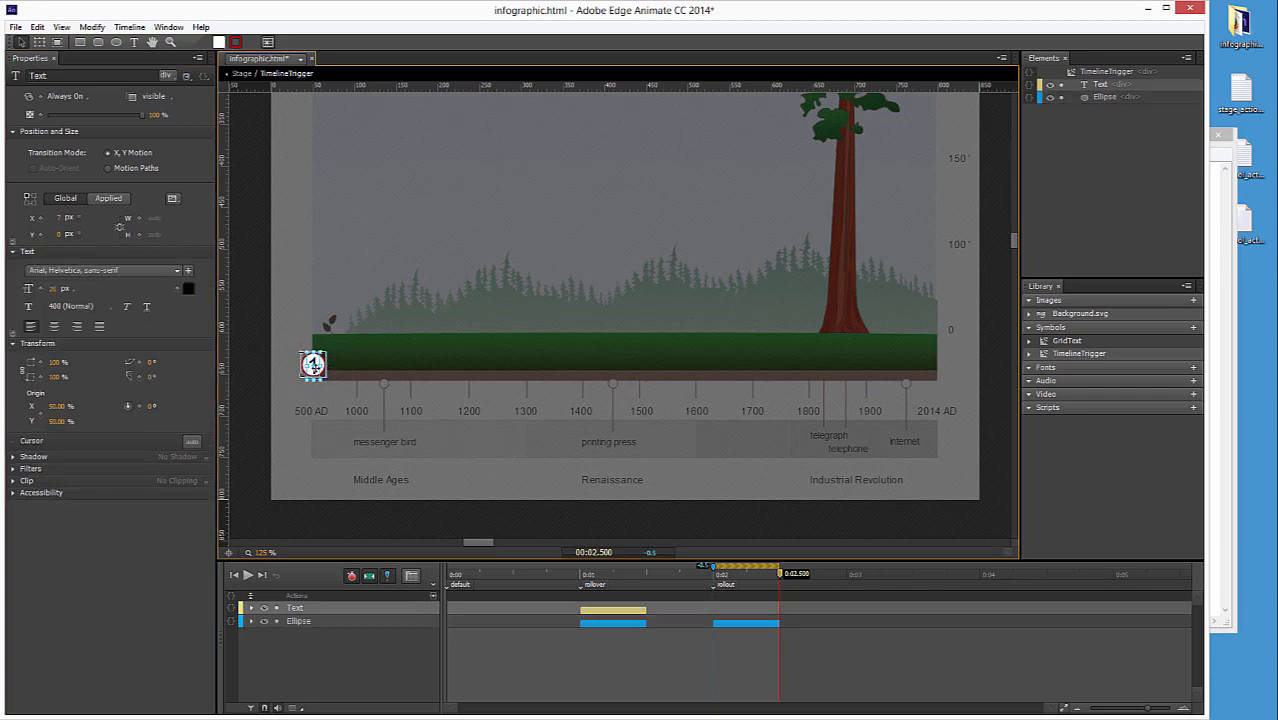
pyautogui.click(55, 289)
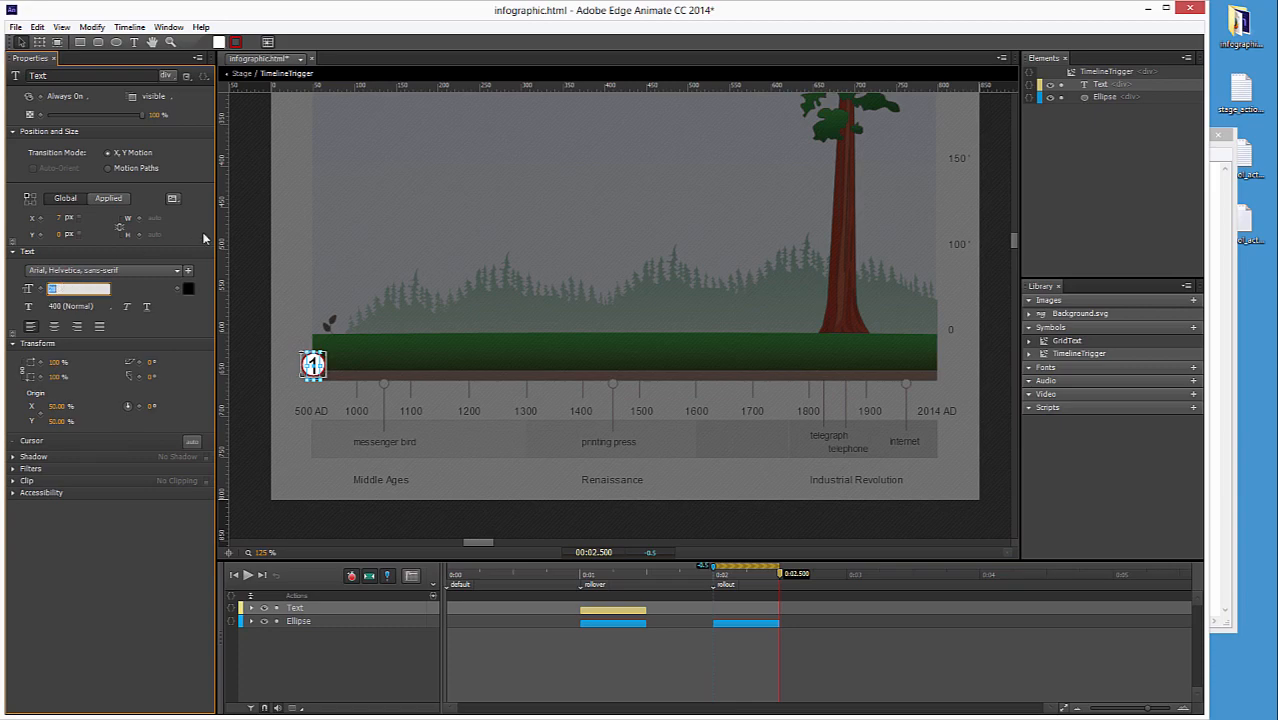
pyautogui.write('21')
pyautogui.press('Return')
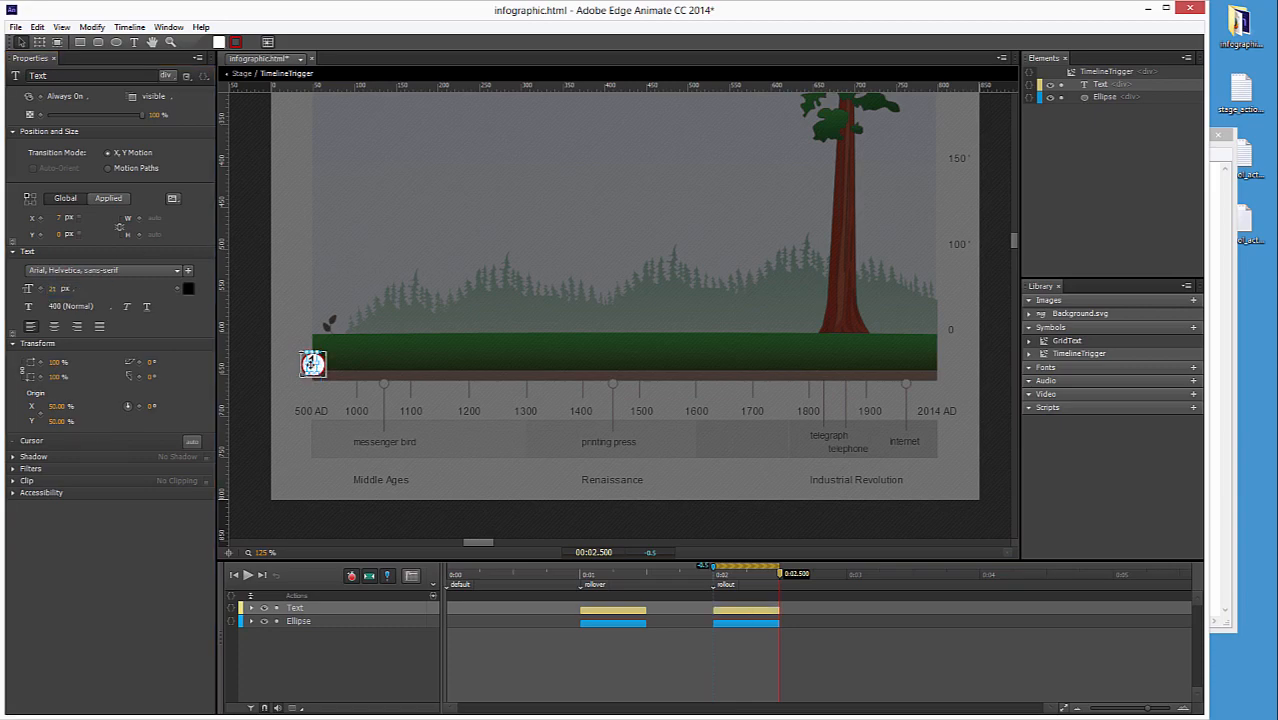
pyautogui.moveTo(313, 364); pyautogui.dragTo(315, 366)
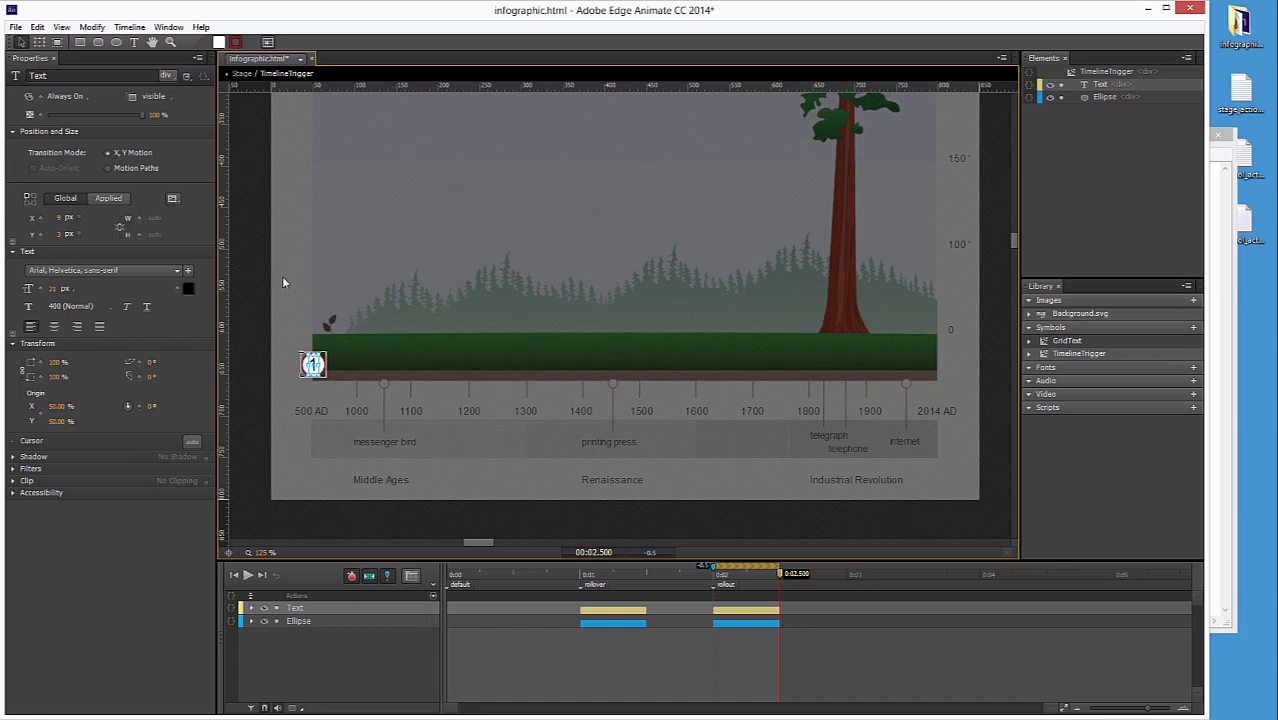
pyautogui.click(388, 578)
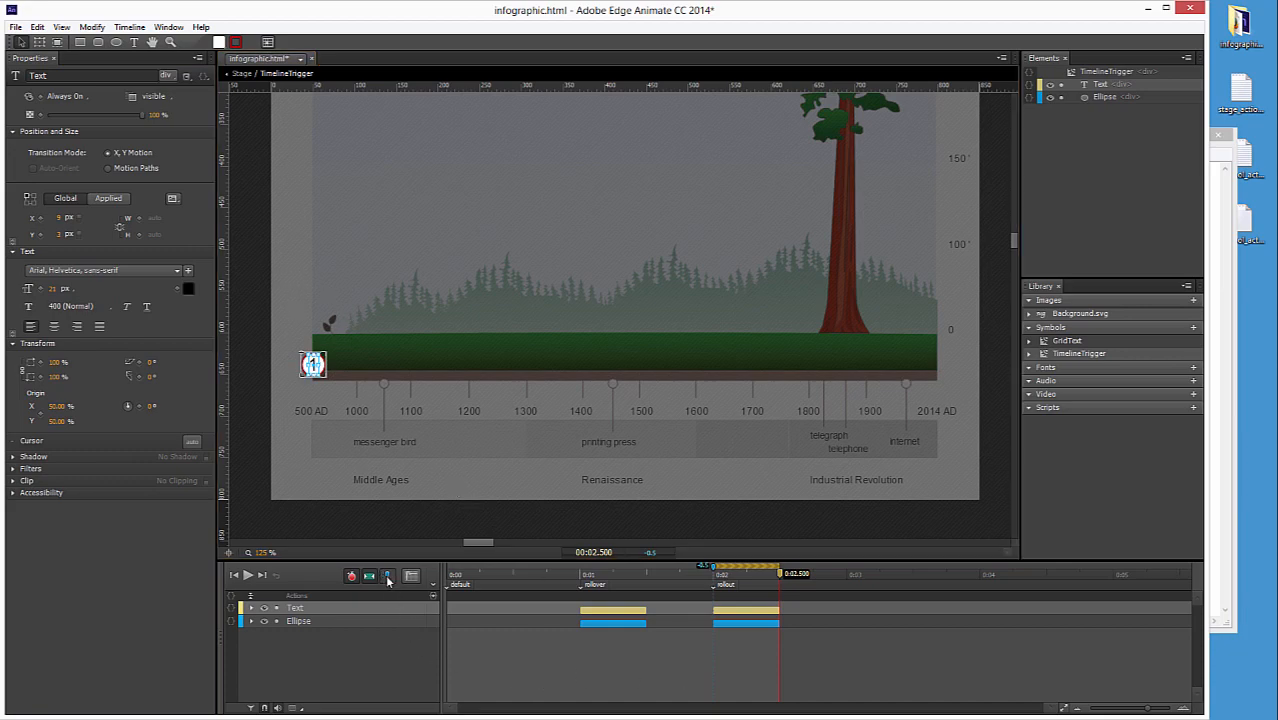
pyautogui.moveTo(783, 573); pyautogui.dragTo(556, 606)
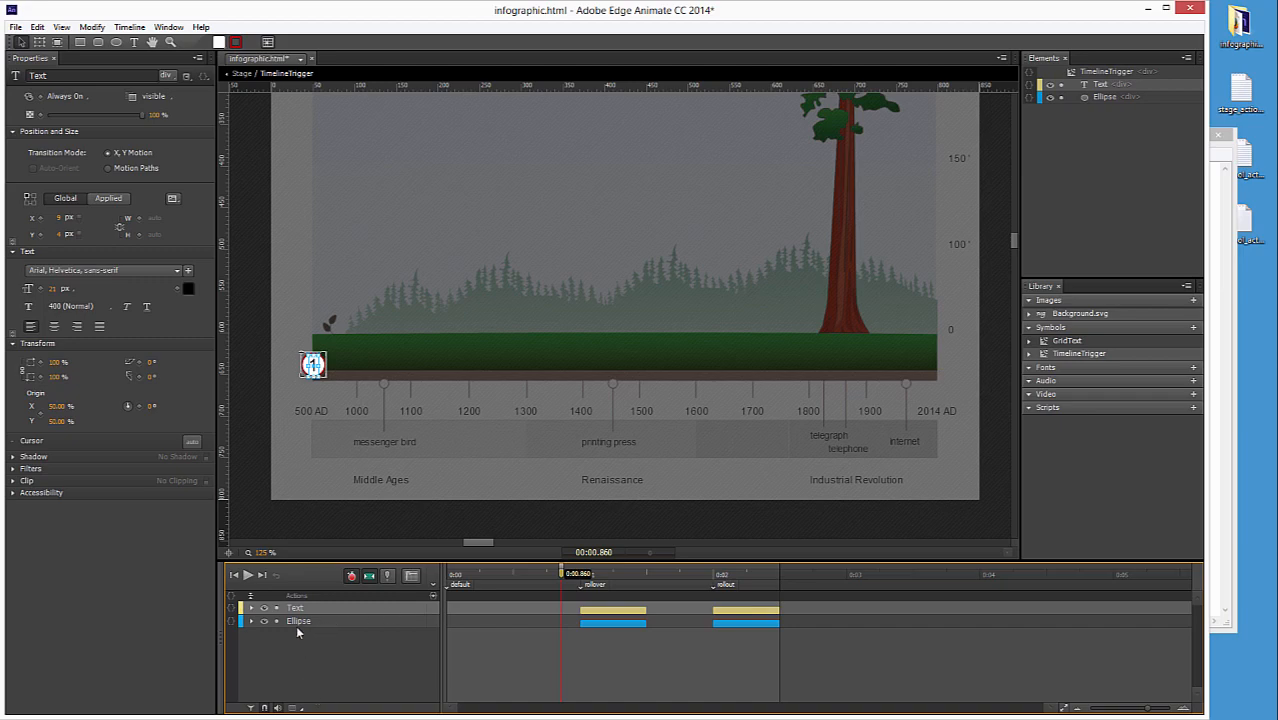
# Draw an ellipse about 57 × 53 px that completely covers the numbered button
pyautogui.click(115, 43)
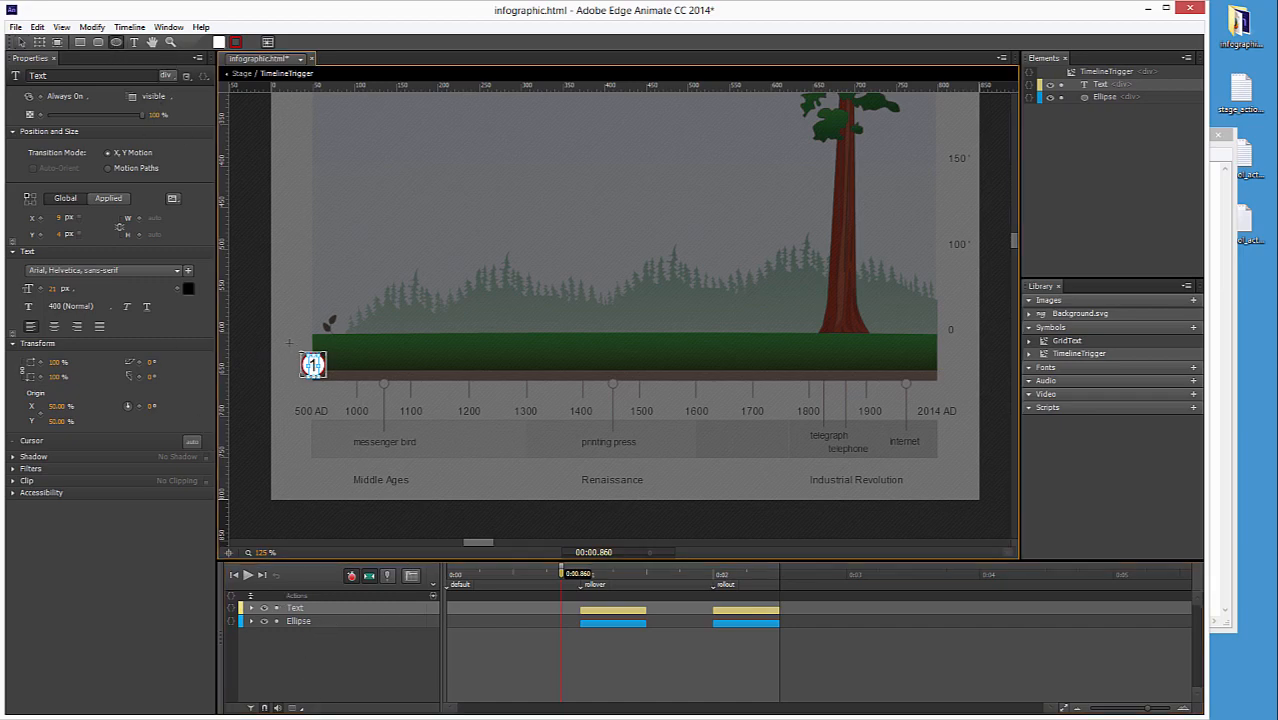
pyautogui.moveTo(289, 342); pyautogui.dragTo(336, 385)
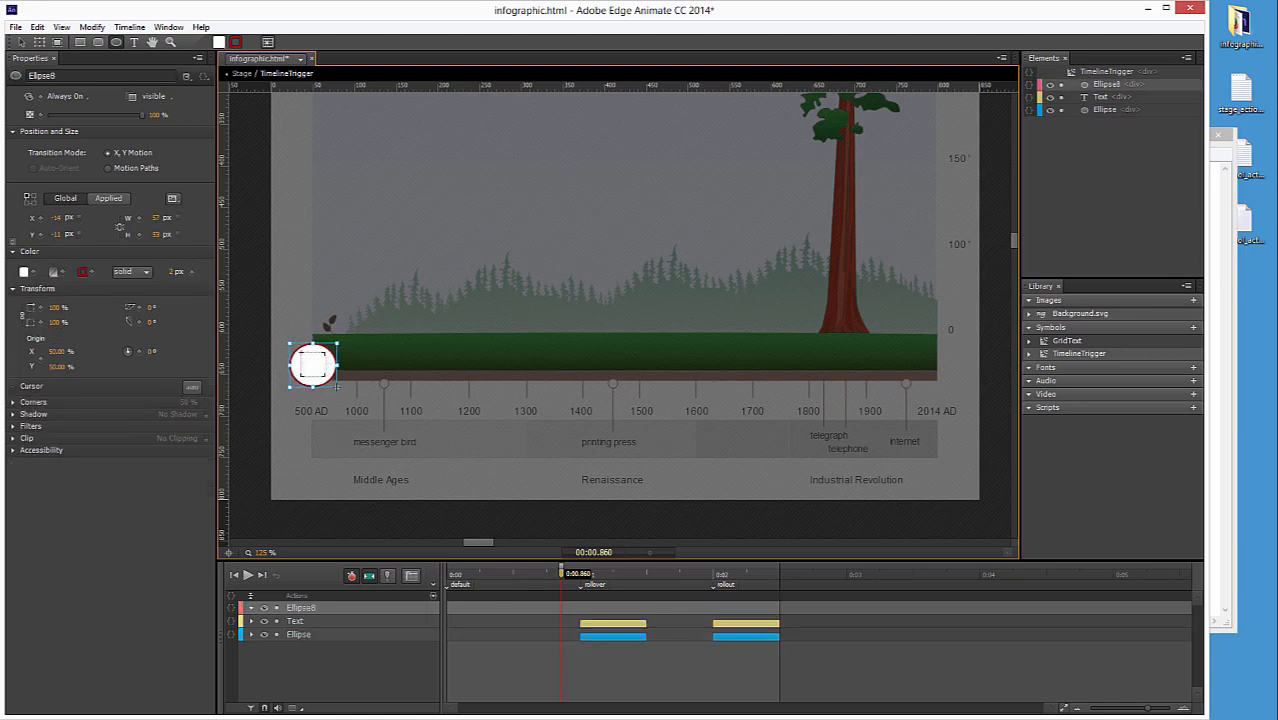
pyautogui.press('v')
# Rename the new ellipse to Hitarea and set its opacity to 0%
pyautogui.doubleClick(310, 607)
pyautogui.write('Hi')
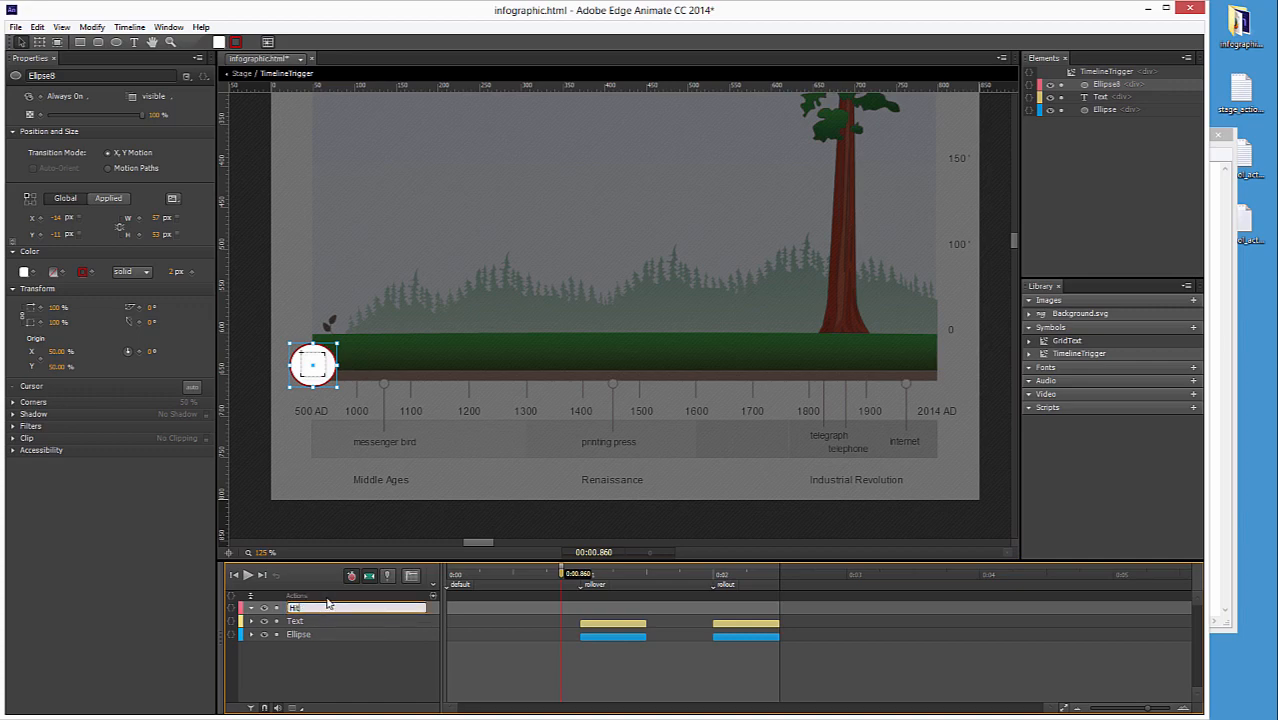
pyautogui.write('tarea')
pyautogui.press('Return')
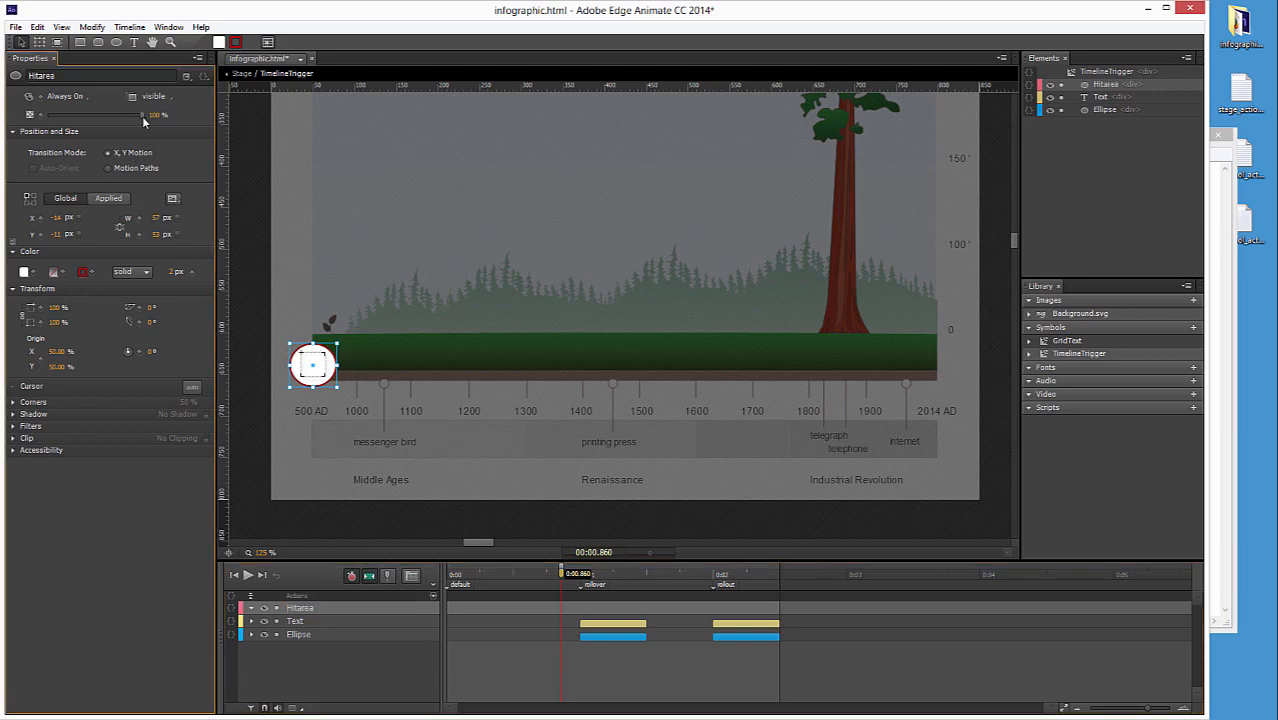
pyautogui.moveTo(125, 116); pyautogui.dragTo(45, 116)
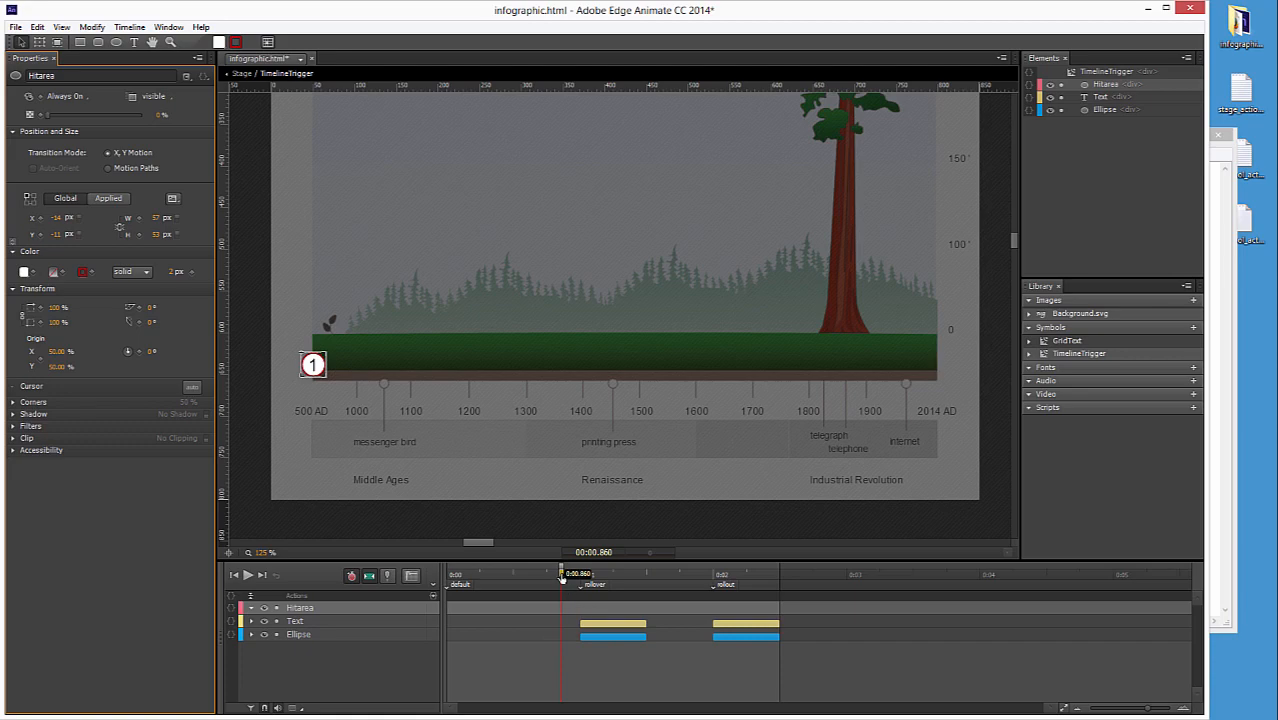
# Insert a timeline trigger at the end of the rollover animation, 0:01.500, with a Stop playback action targeting TimelineTrigger
pyautogui.moveTo(562, 579)
pyautogui.mouseDown()
pyautogui.moveTo(725, 581)
pyautogui.moveTo(581, 590)
pyautogui.mouseUp()
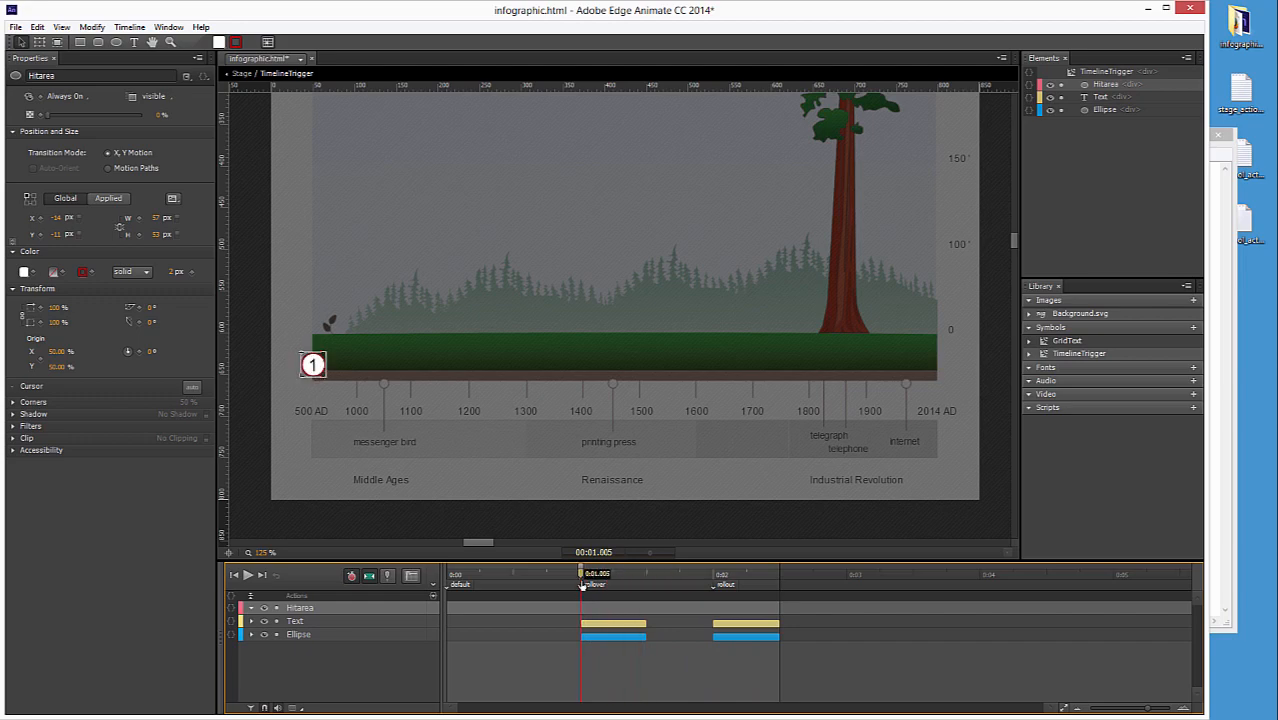
pyautogui.moveTo(583, 575); pyautogui.dragTo(648, 582)
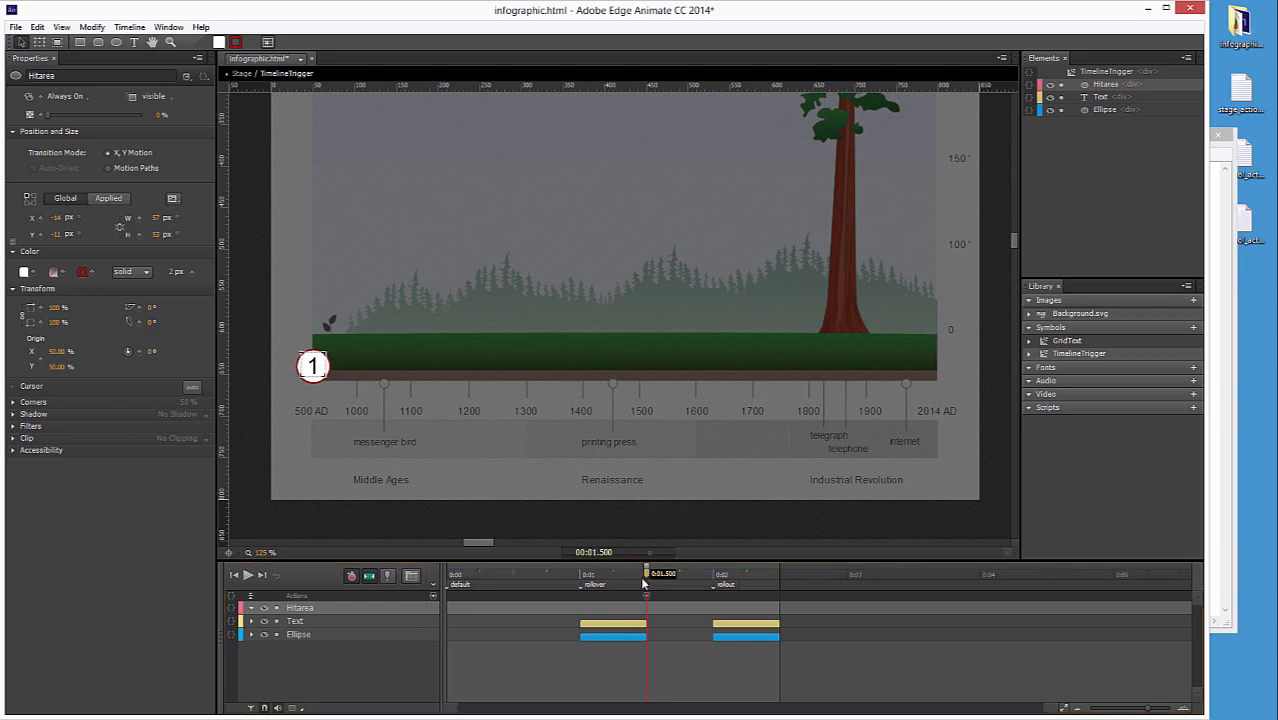
pyautogui.moveTo(646, 577)
pyautogui.mouseDown()
pyautogui.moveTo(628, 578)
pyautogui.moveTo(648, 578)
pyautogui.mouseUp()
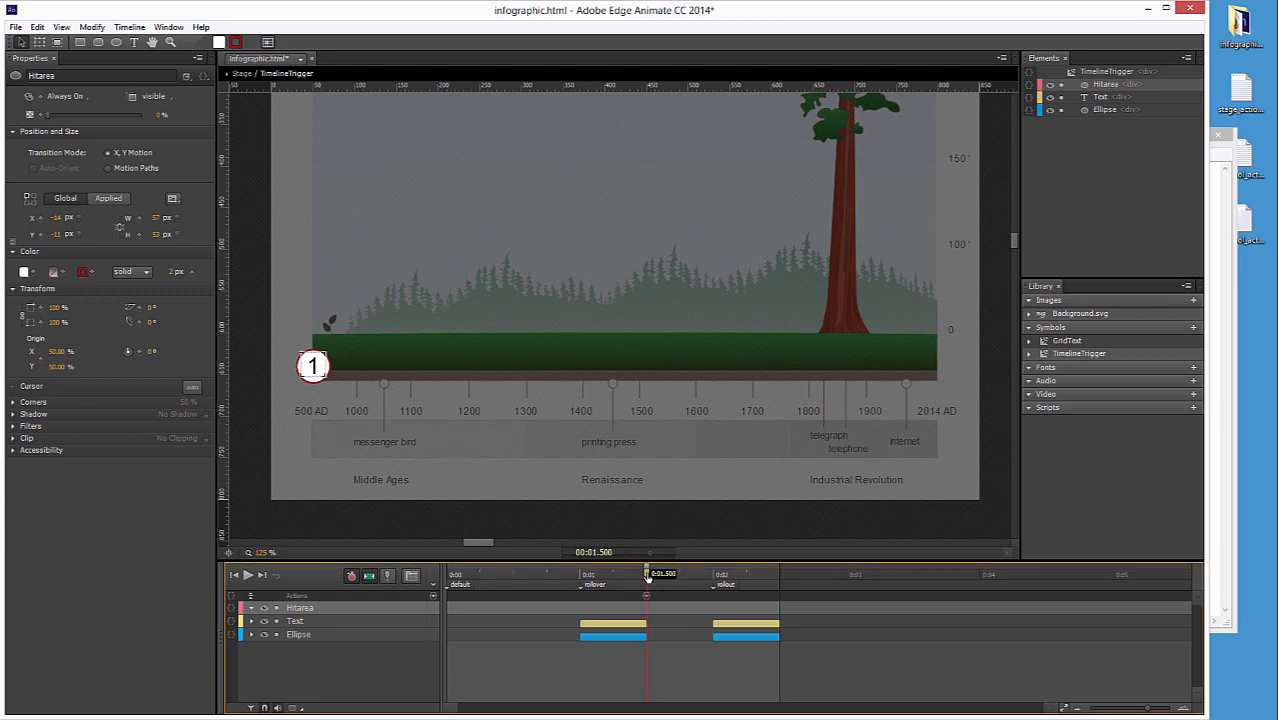
pyautogui.click(434, 598)
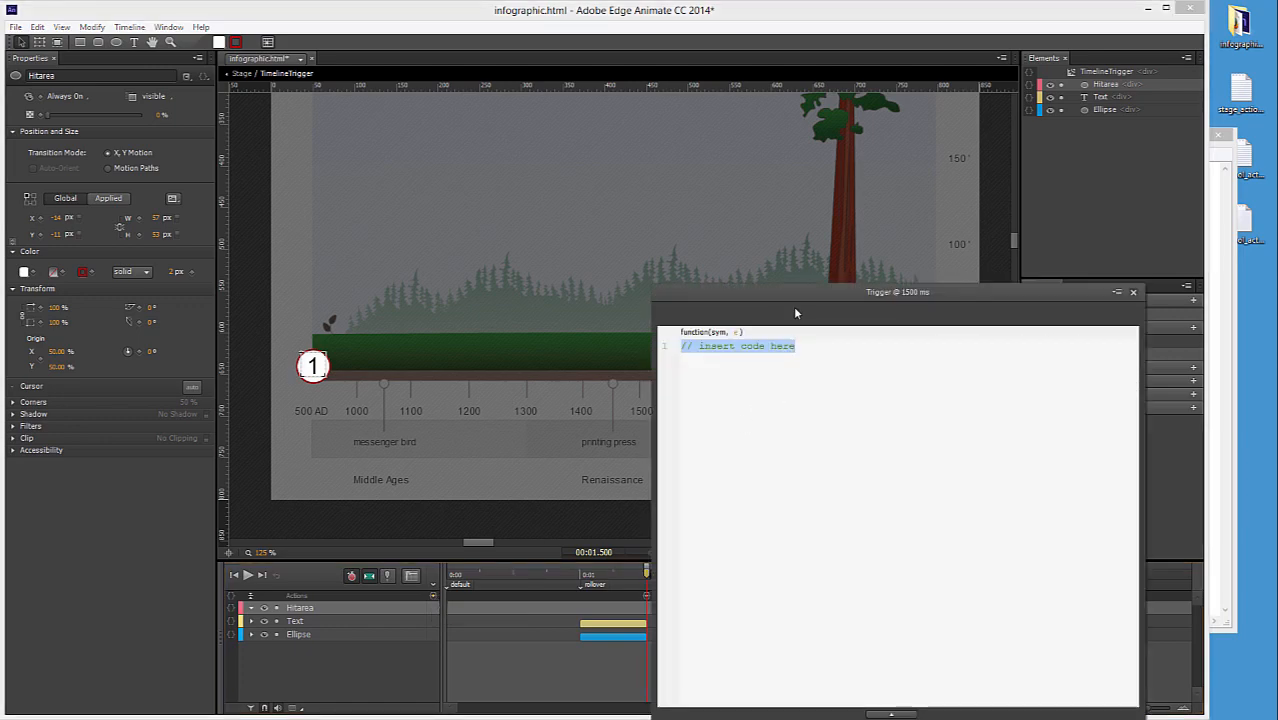
pyautogui.moveTo(793, 306); pyautogui.dragTo(663, 126)
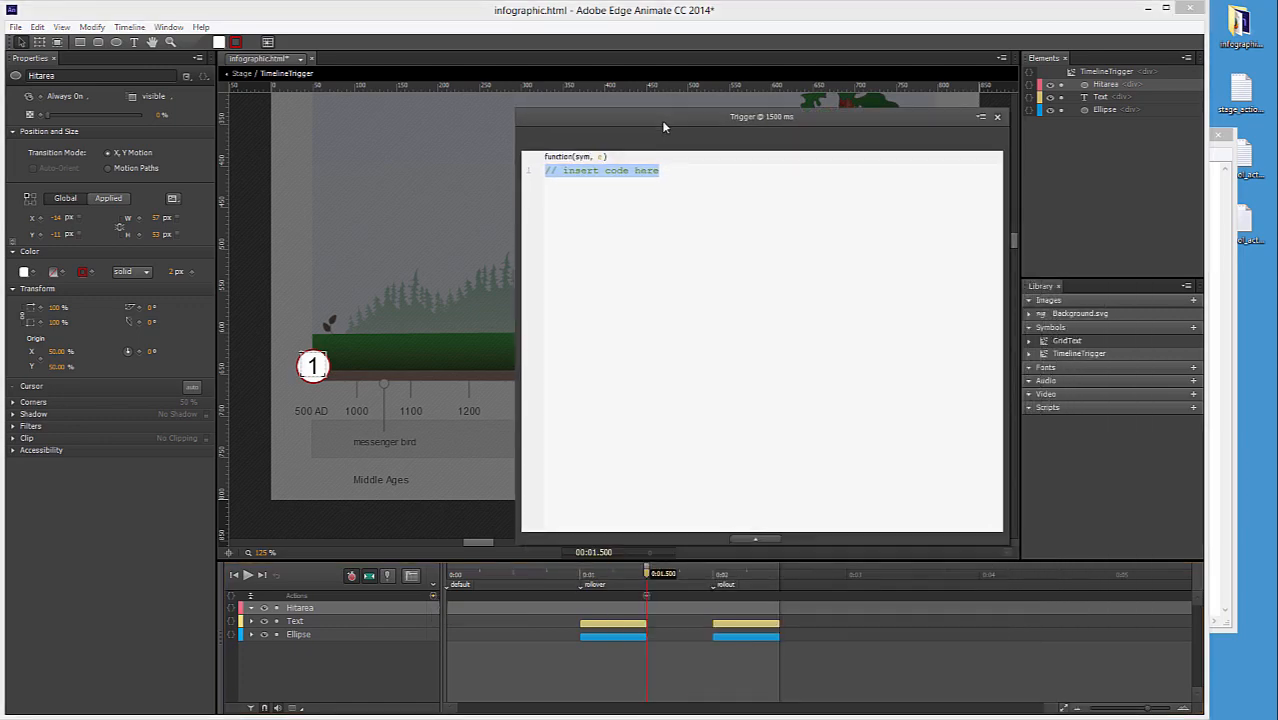
pyautogui.click(760, 539)
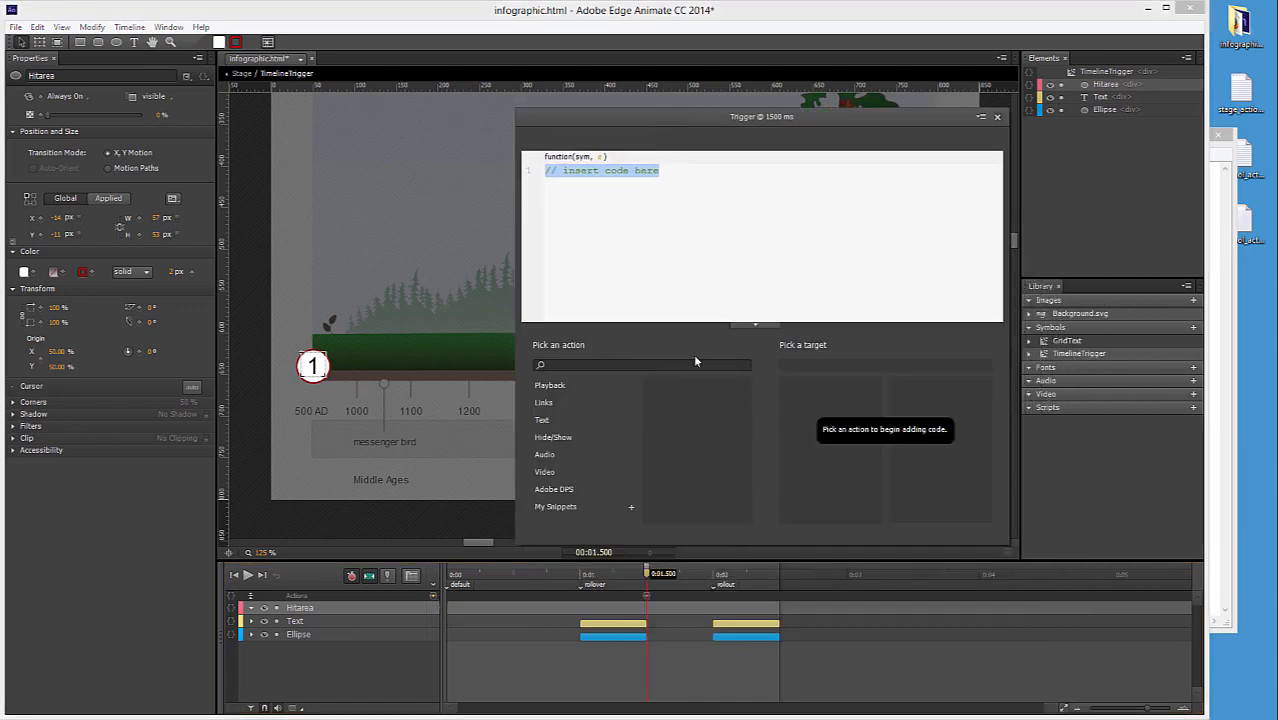
pyautogui.click(556, 385)
pyautogui.click(689, 424)
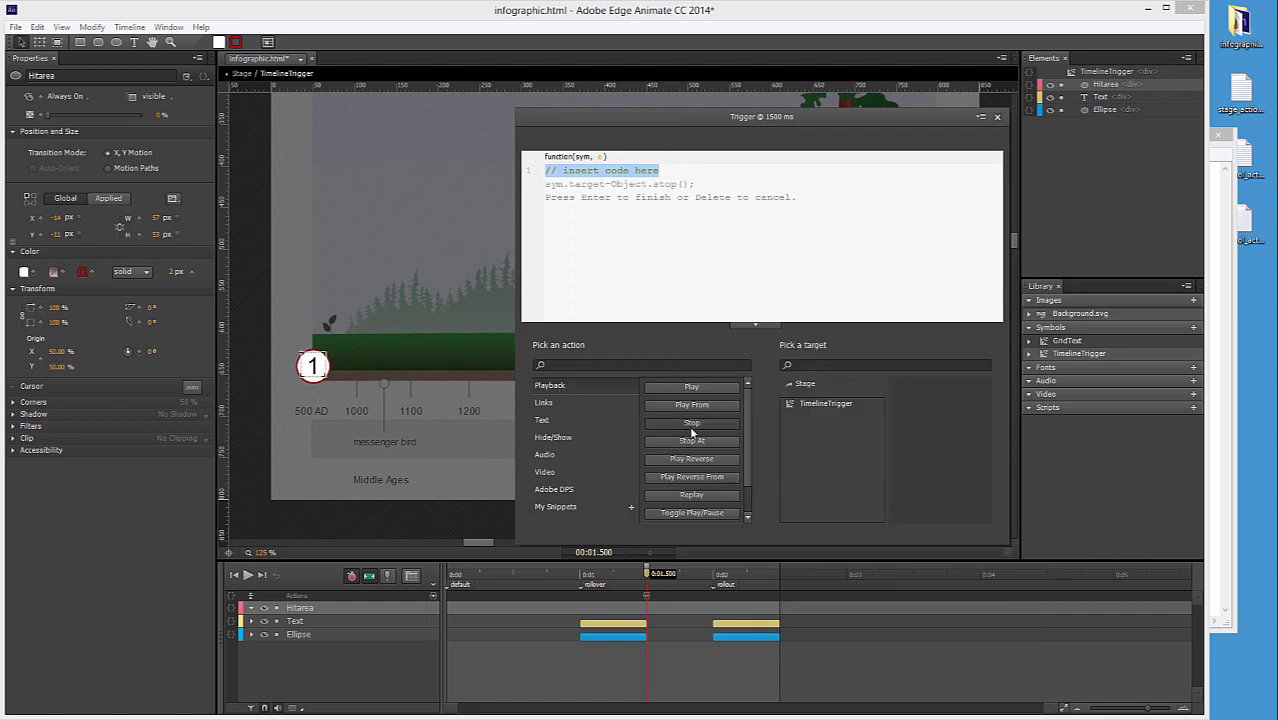
pyautogui.click(804, 404)
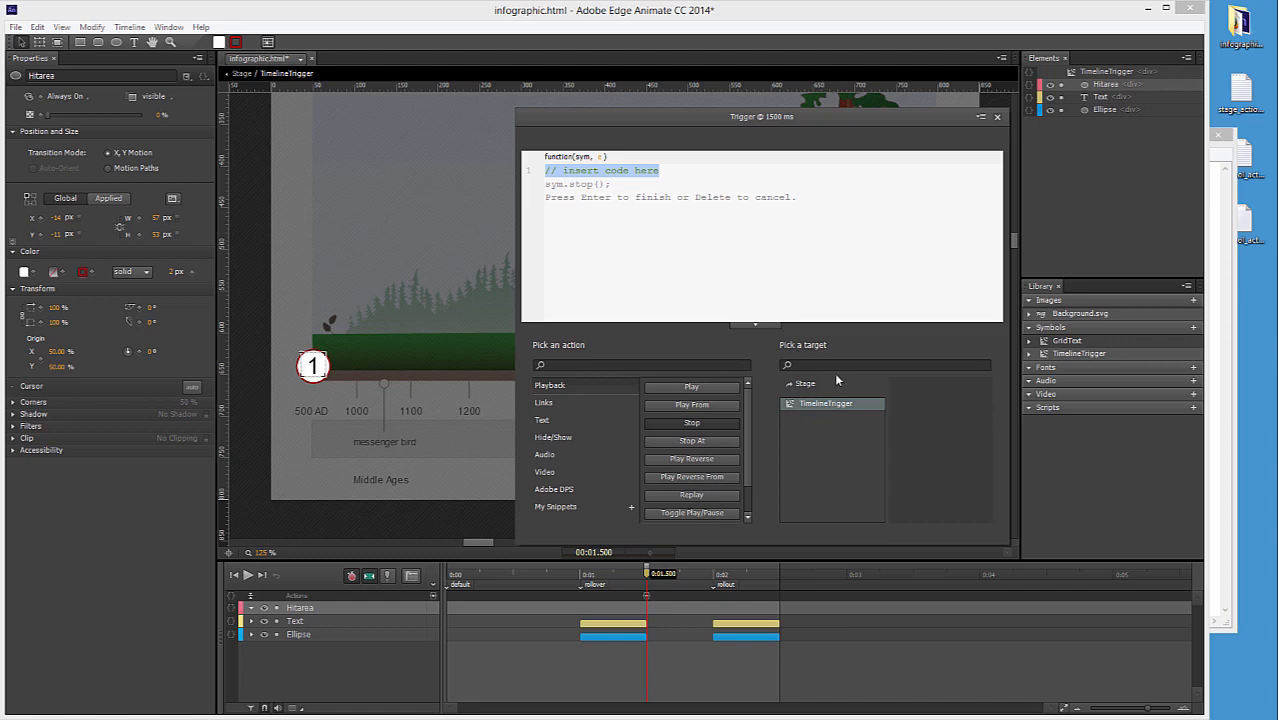
pyautogui.press('Return')
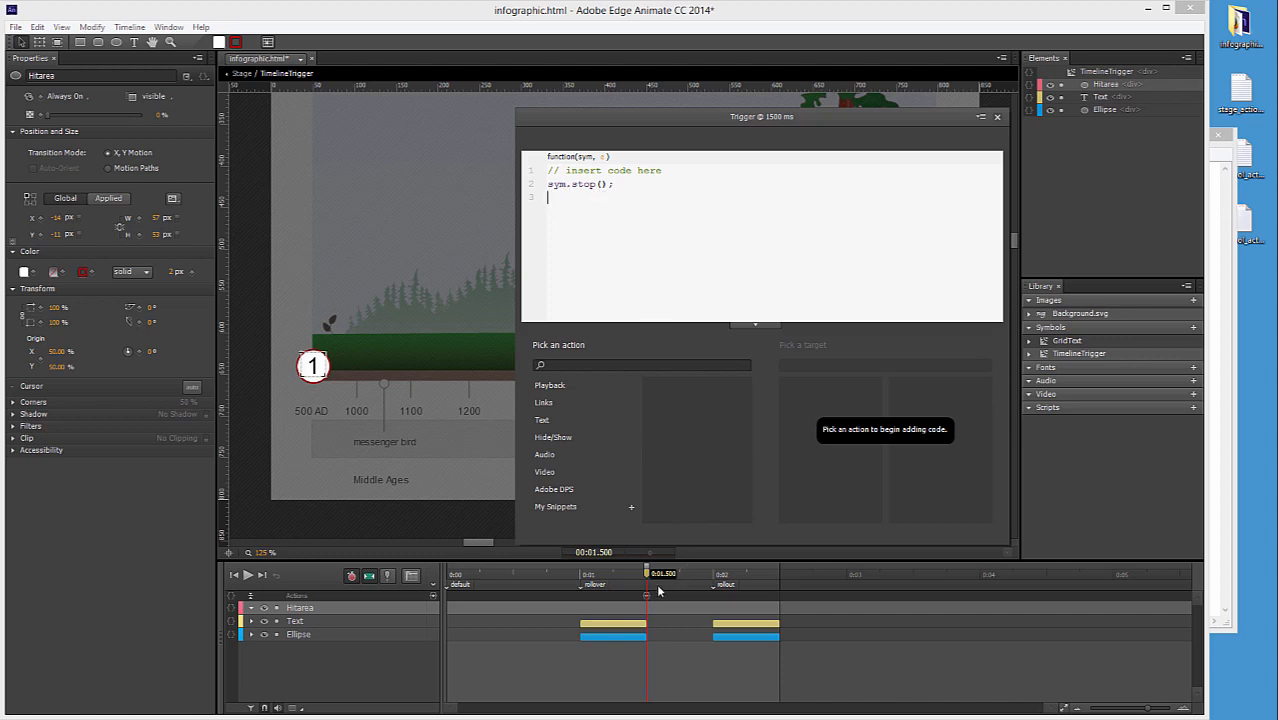
# Insert a timeline trigger at the end of the rollout animation, 0:02.500, with a Stop playback action targeting TimelineTrigger
pyautogui.moveTo(648, 576); pyautogui.dragTo(778, 583)
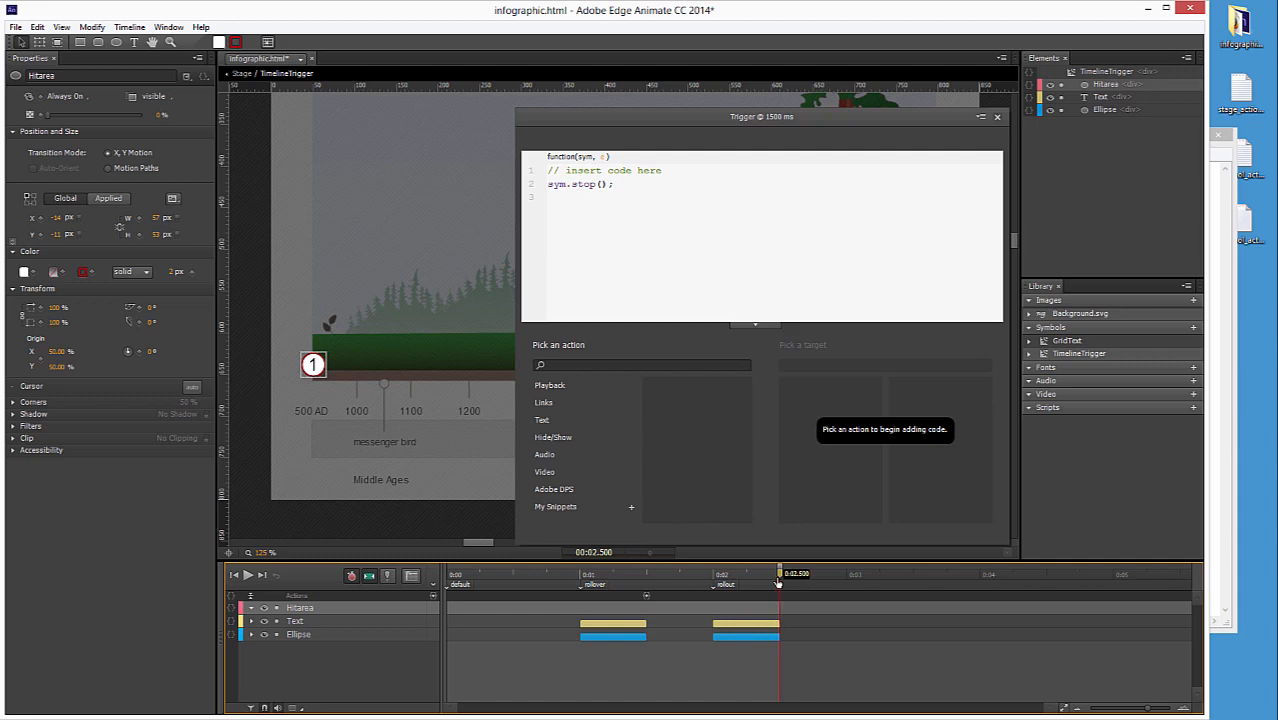
pyautogui.click(434, 598)
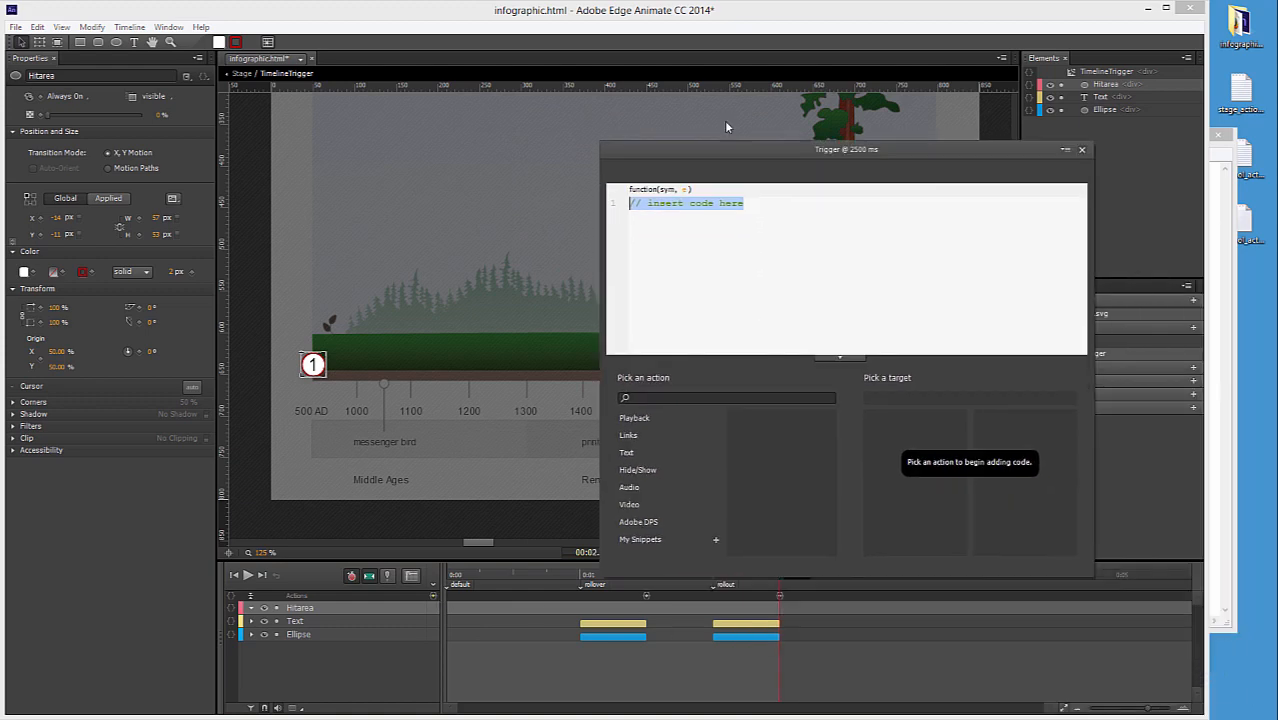
pyautogui.click(588, 384)
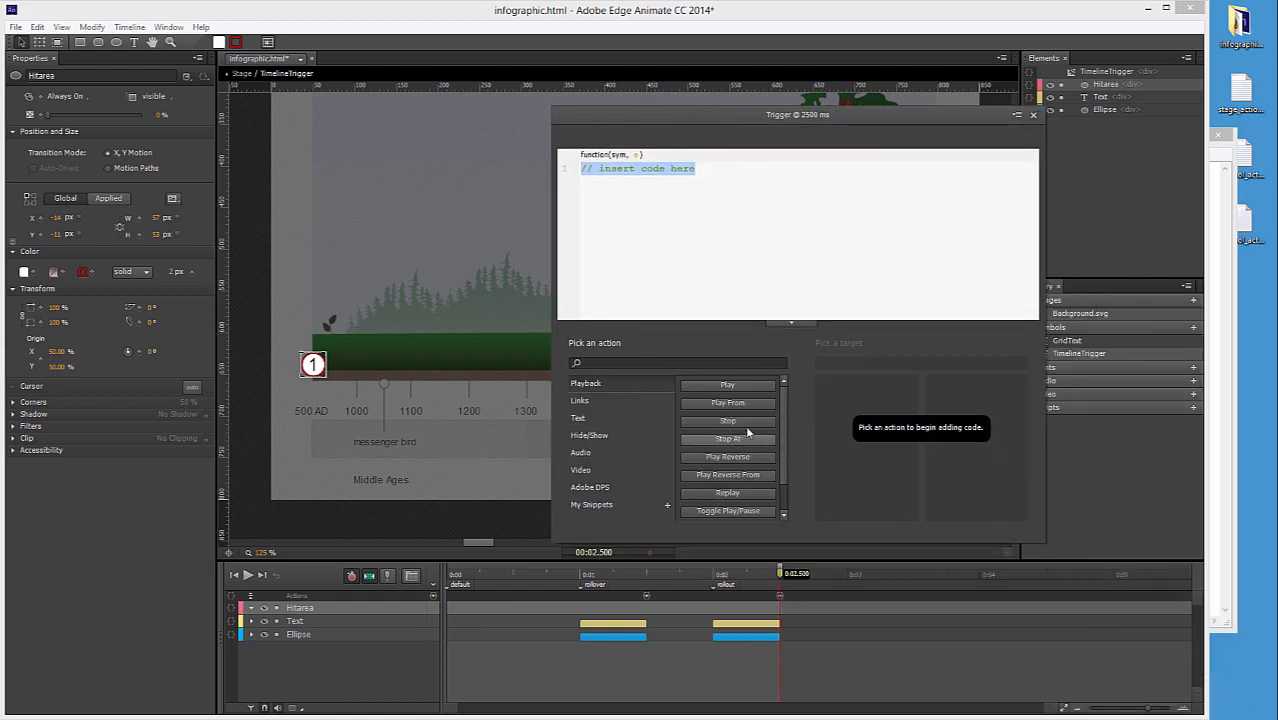
pyautogui.click(747, 425)
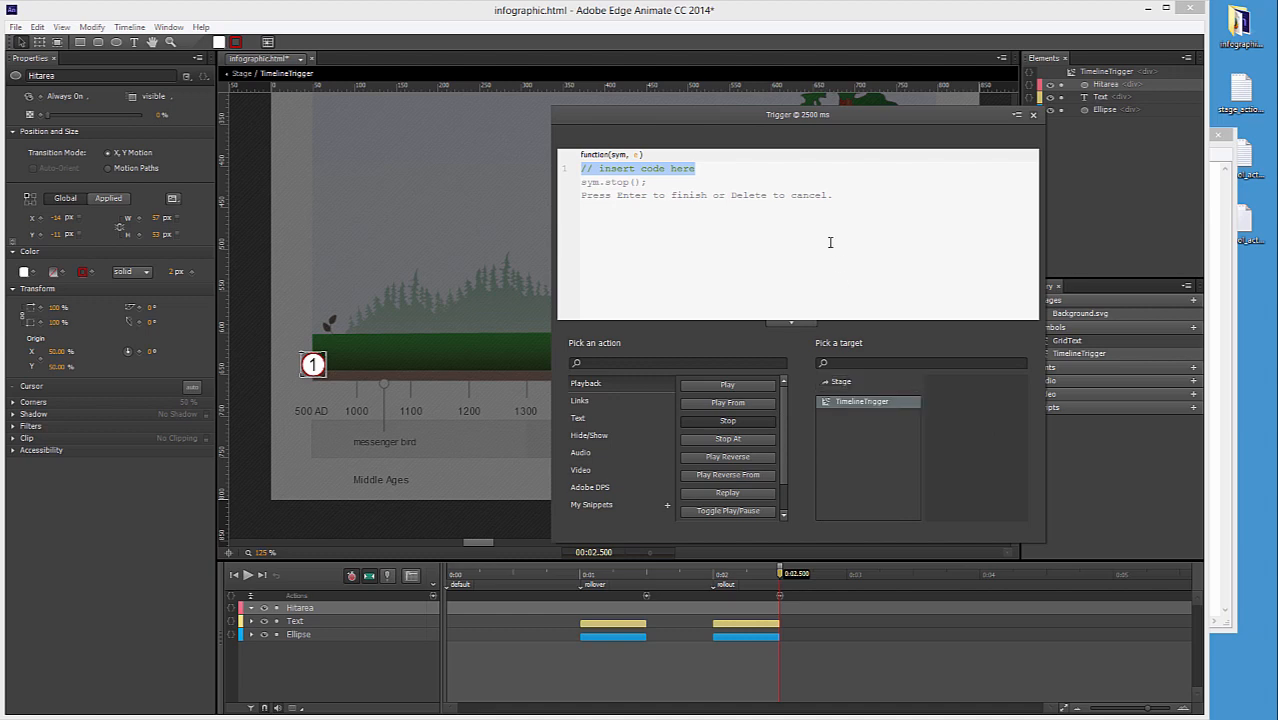
pyautogui.press('Return')
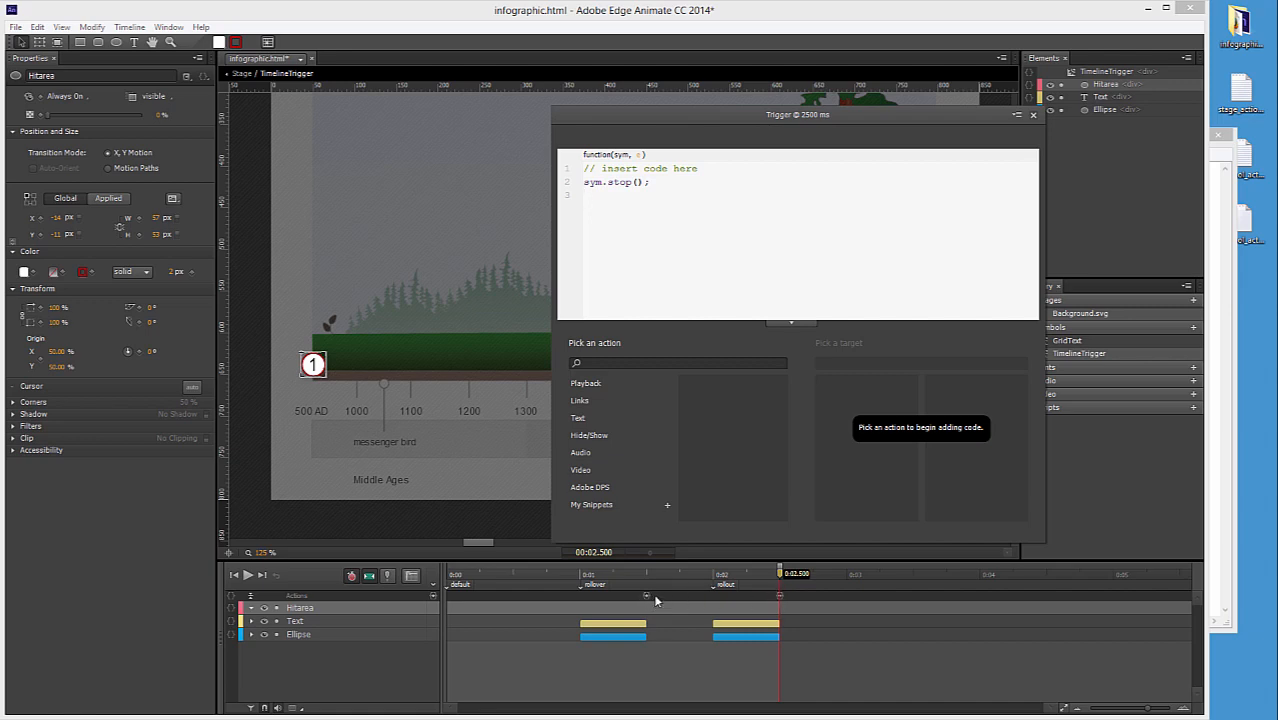
pyautogui.click(1034, 118)
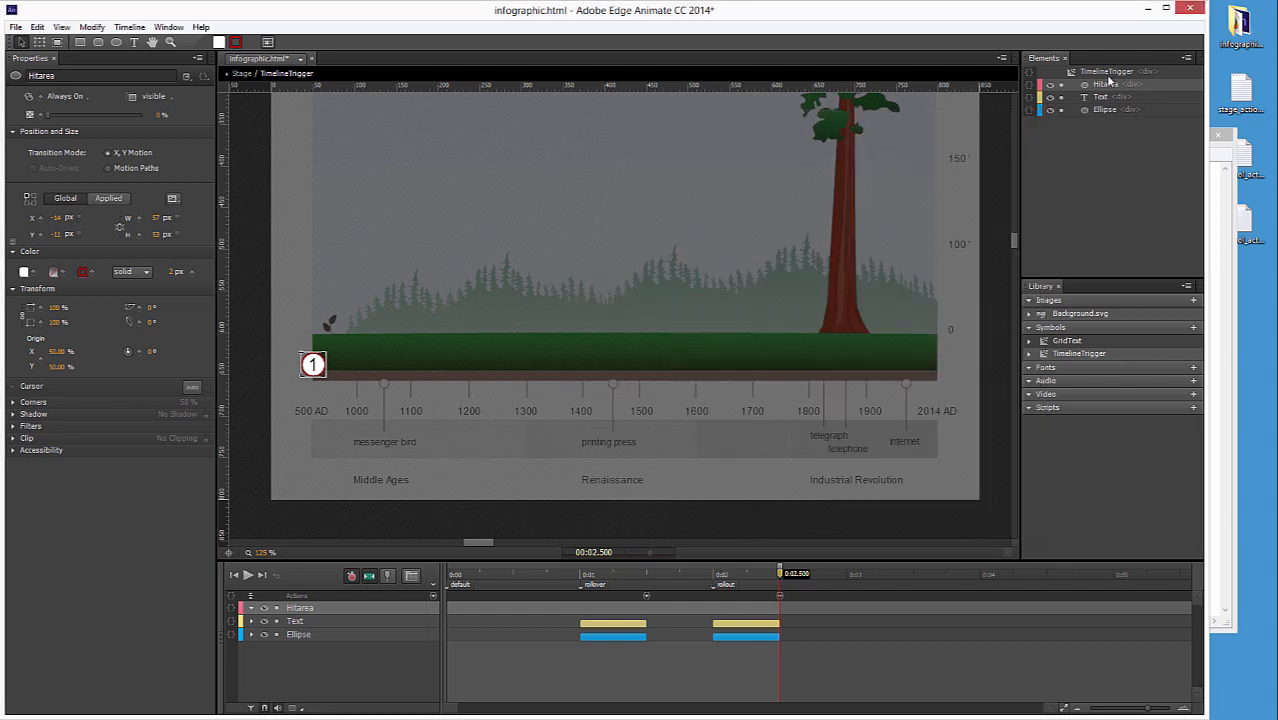
# Add a creationComplete action to the TimelineTrigger symbol and fill it with the prepared handleEvent code from the symbol's text file
pyautogui.click(1030, 74)
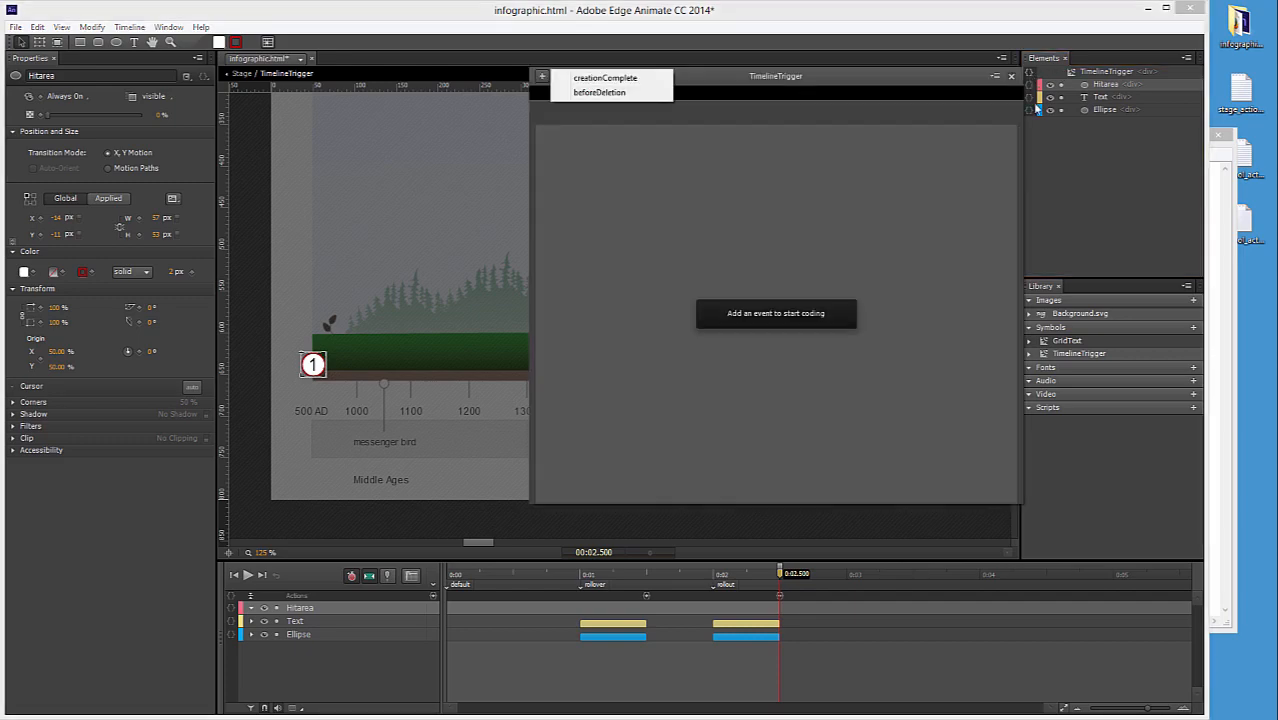
pyautogui.click(605, 78)
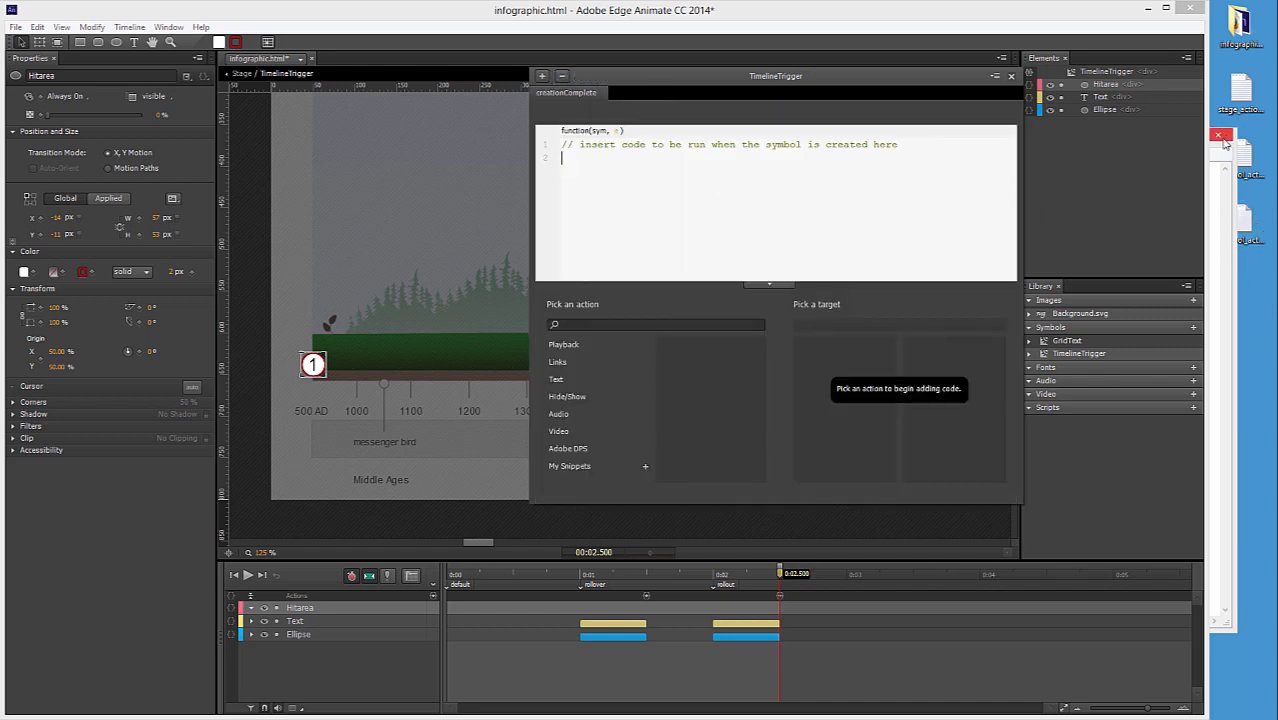
pyautogui.doubleClick(1247, 220)
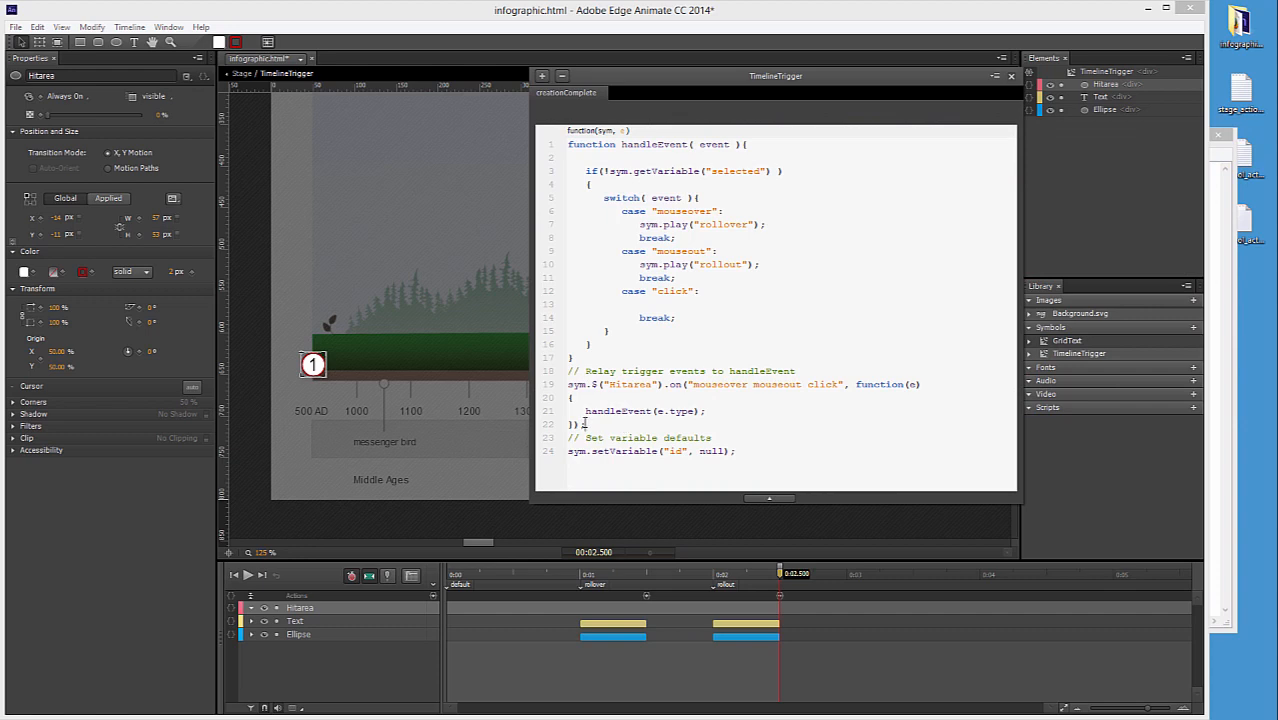
# Review the Hitarea event relay, the handleEvent cases and the variable code, comparing mouseover and mouseout with the rollover and rollout animations
pyautogui.moveTo(584, 424); pyautogui.dragTo(543, 390)
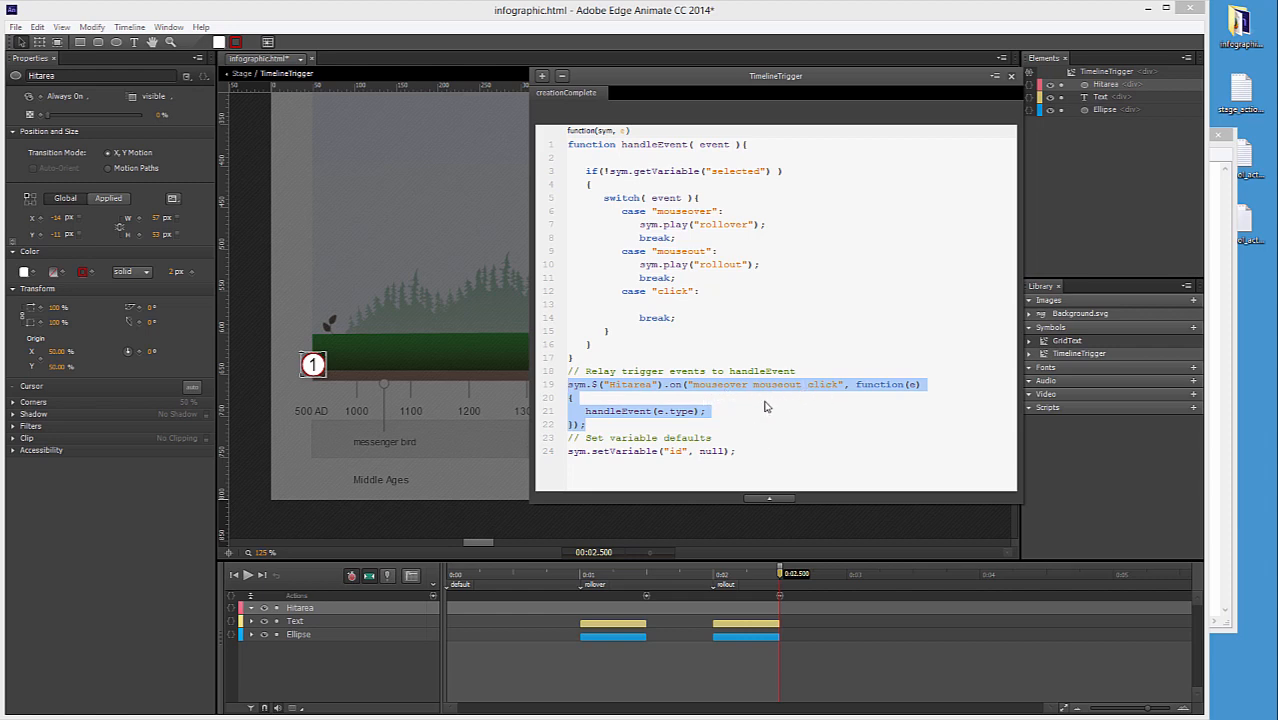
pyautogui.doubleClick(627, 420)
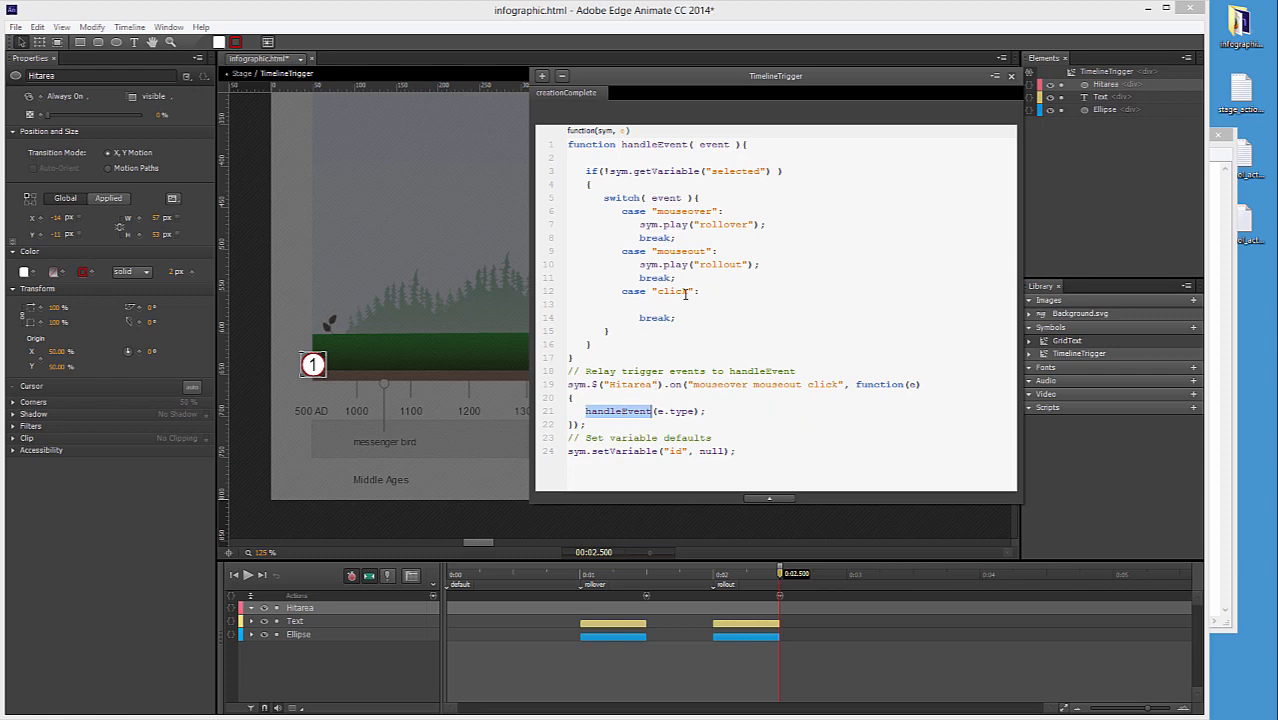
pyautogui.doubleClick(646, 143)
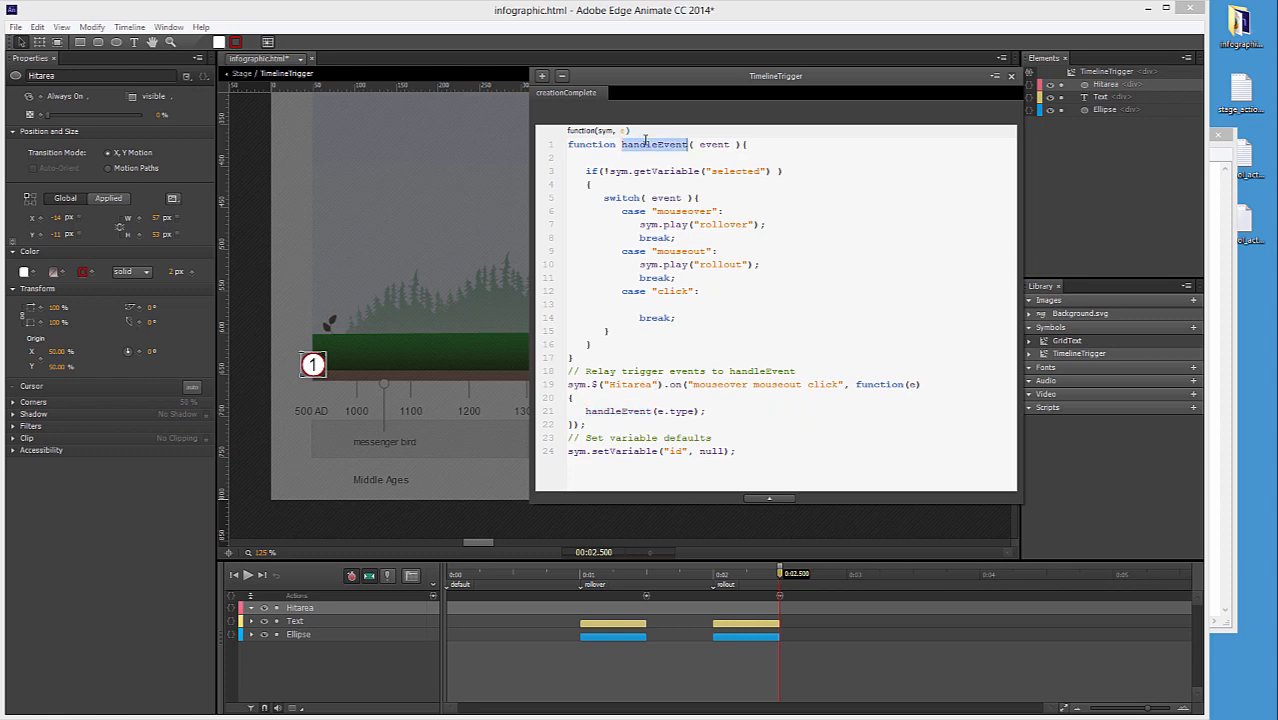
pyautogui.doubleClick(676, 212)
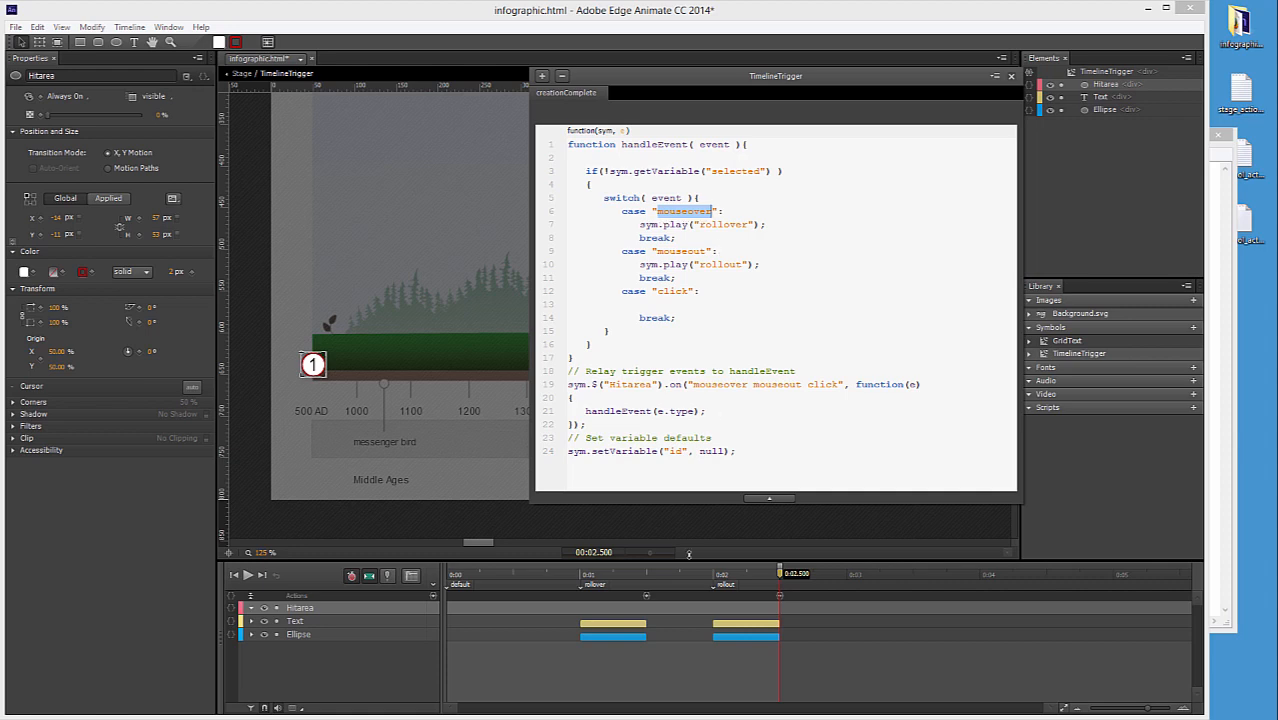
pyautogui.moveTo(582, 576); pyautogui.dragTo(645, 570)
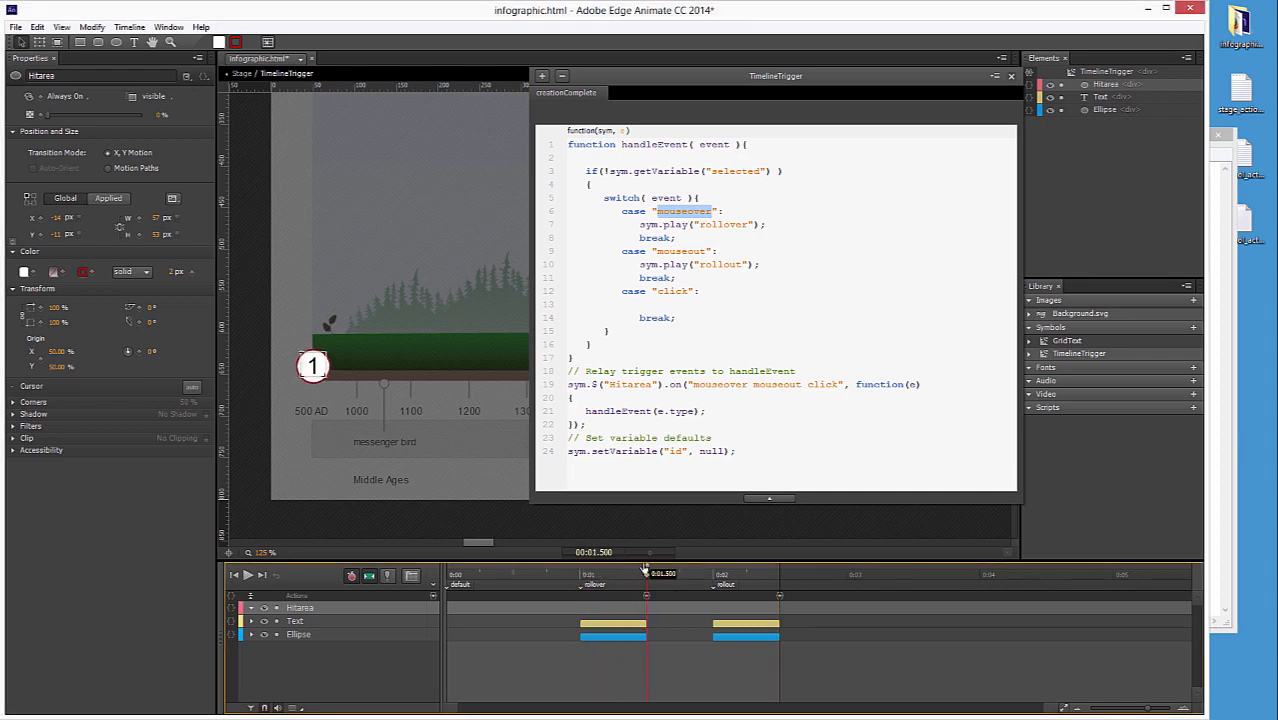
pyautogui.doubleClick(693, 252)
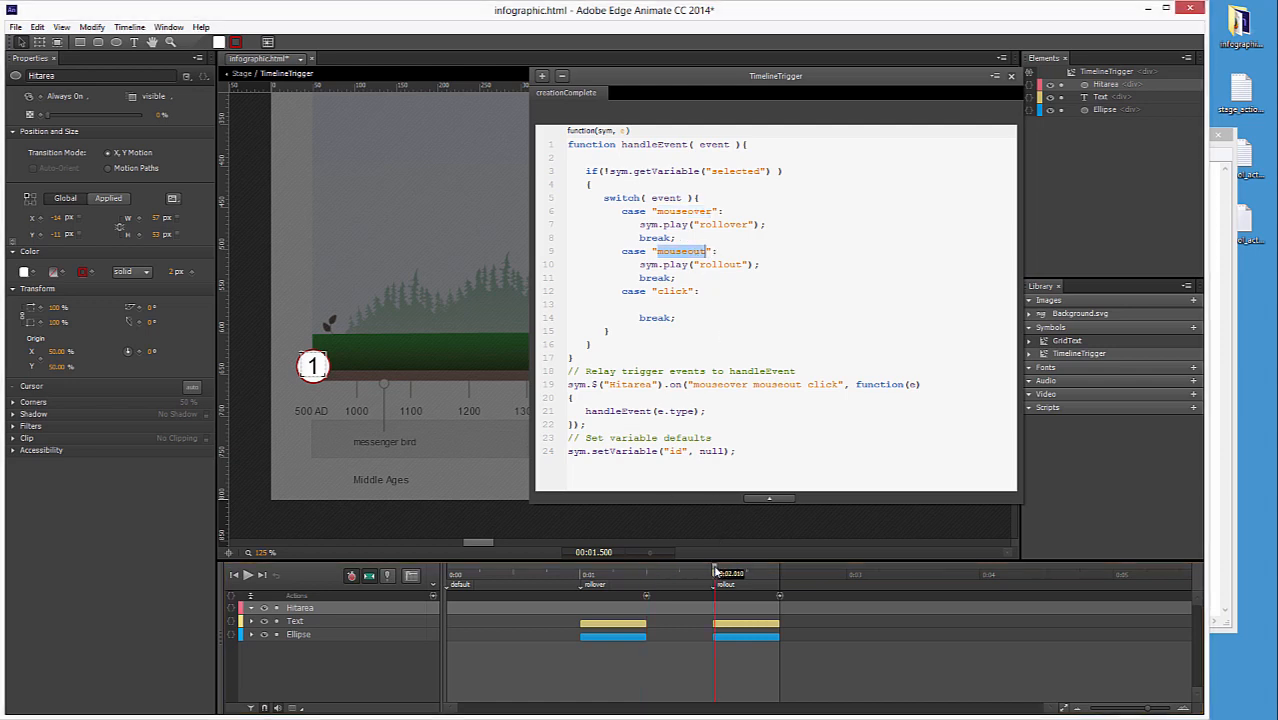
pyautogui.moveTo(716, 571); pyautogui.dragTo(779, 572)
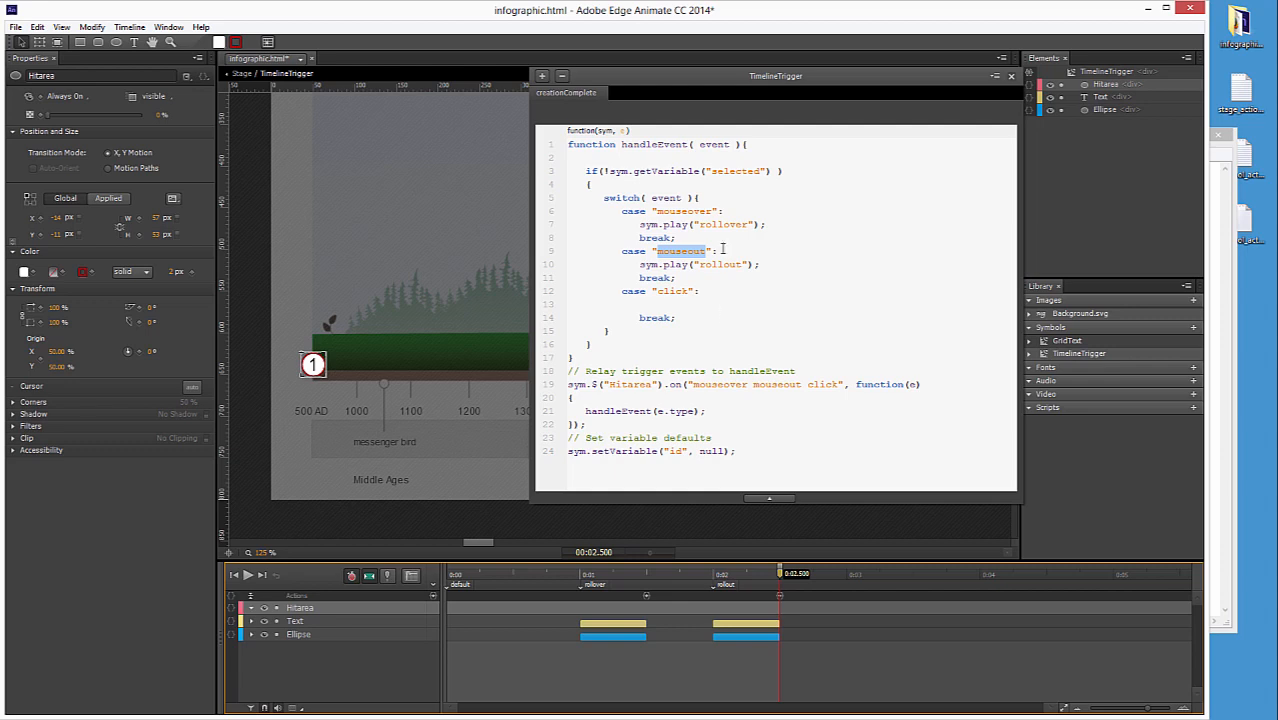
pyautogui.moveTo(749, 451); pyautogui.dragTo(751, 443)
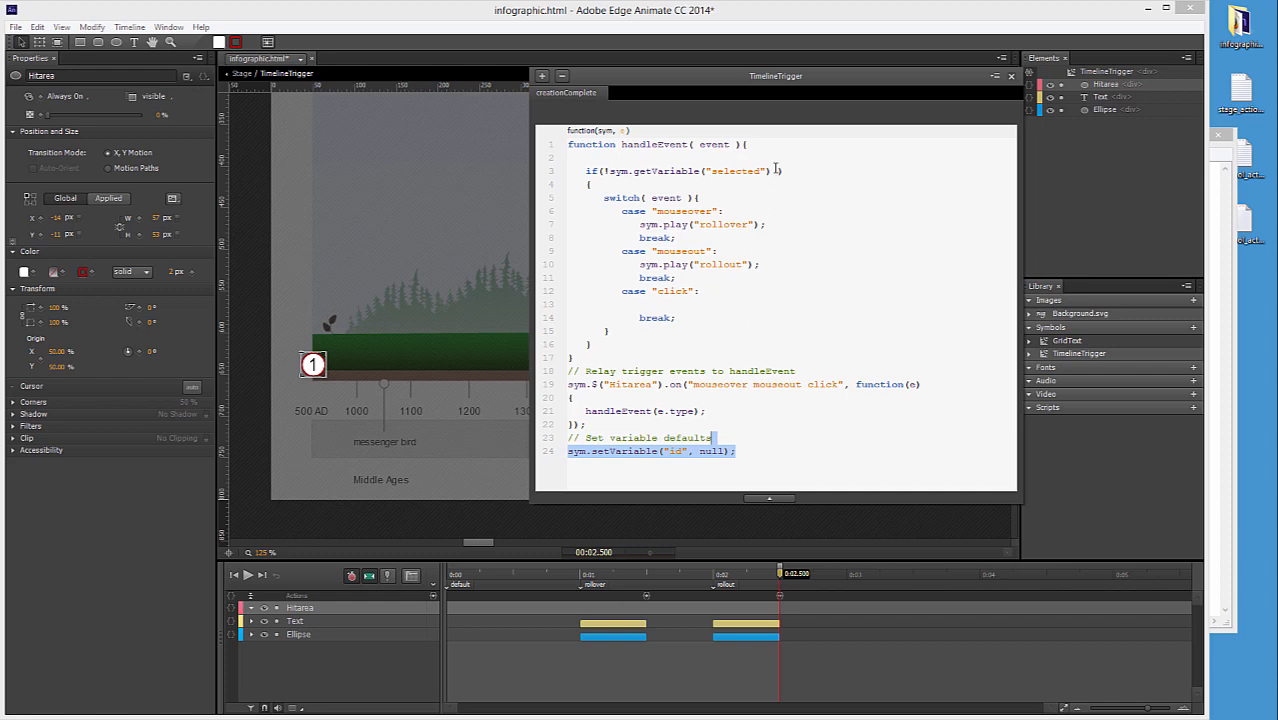
pyautogui.moveTo(772, 171); pyautogui.dragTo(608, 170)
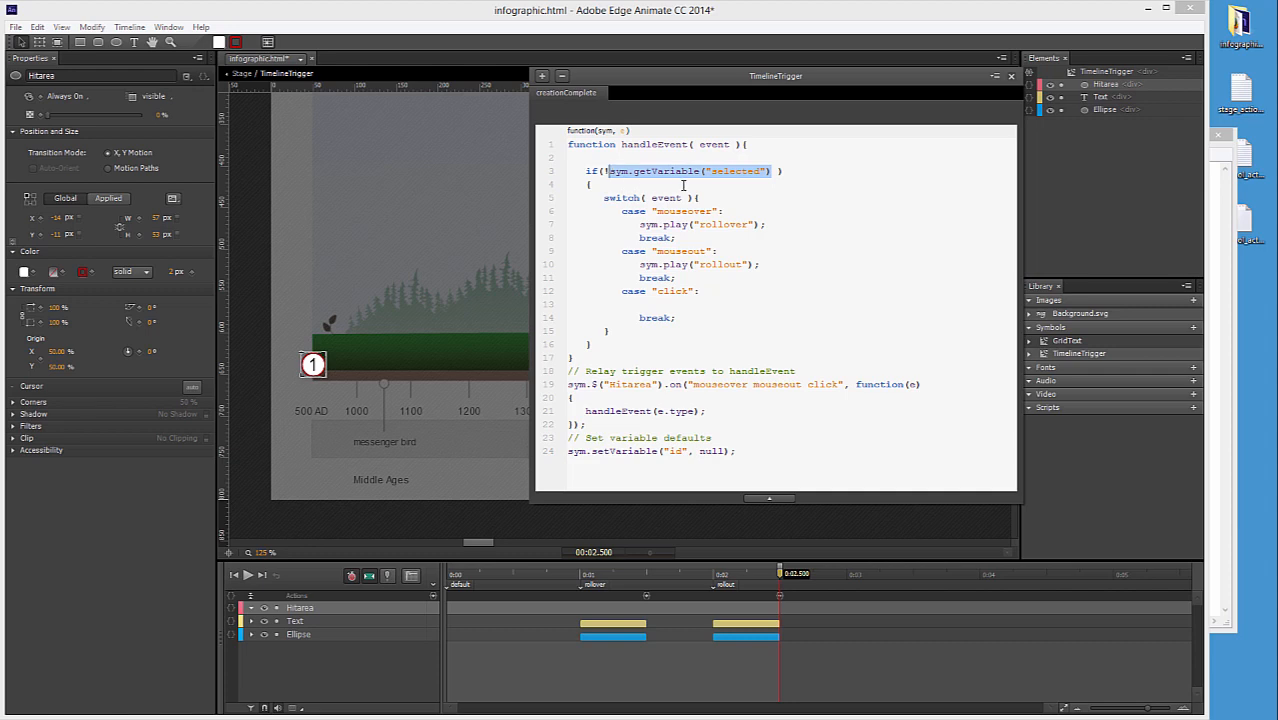
pyautogui.click(1011, 77)
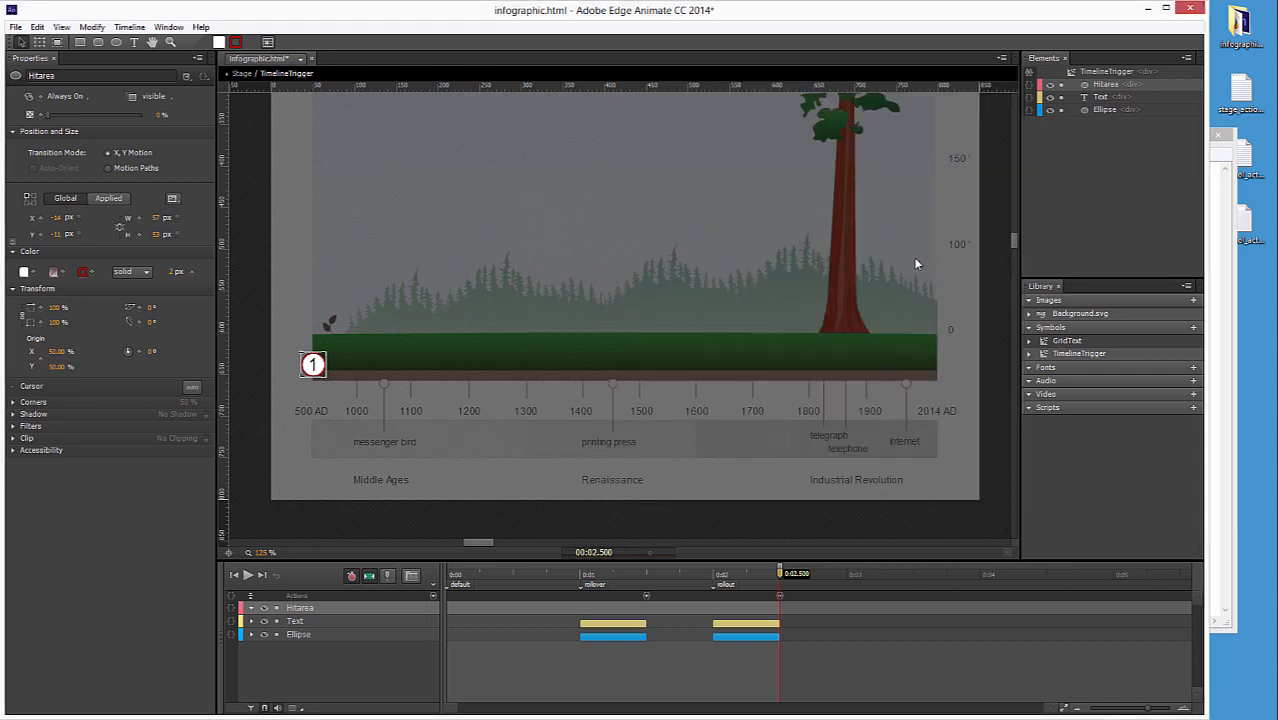
# Return to the Stage and duplicate the numbered button into seven copies spread along the timeline from 500 AD to 2014 AD
pyautogui.click(242, 77)
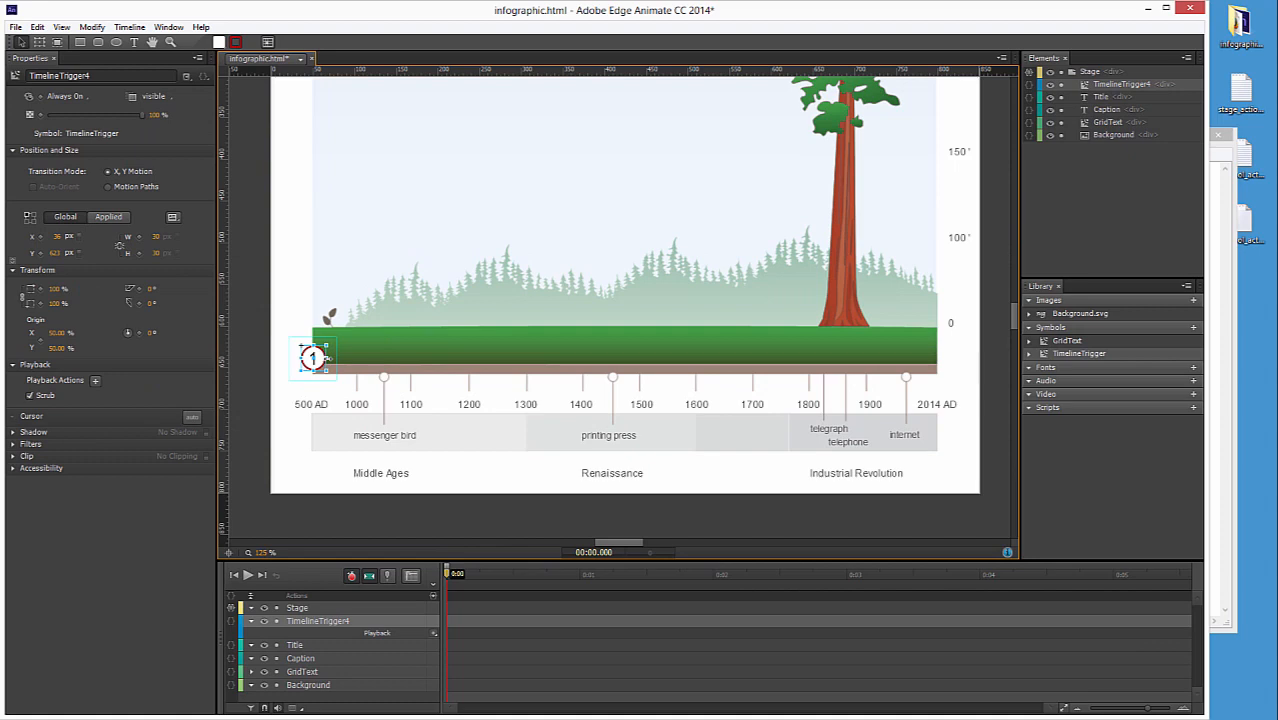
pyautogui.moveTo(313, 358); pyautogui.dragTo(935, 358)
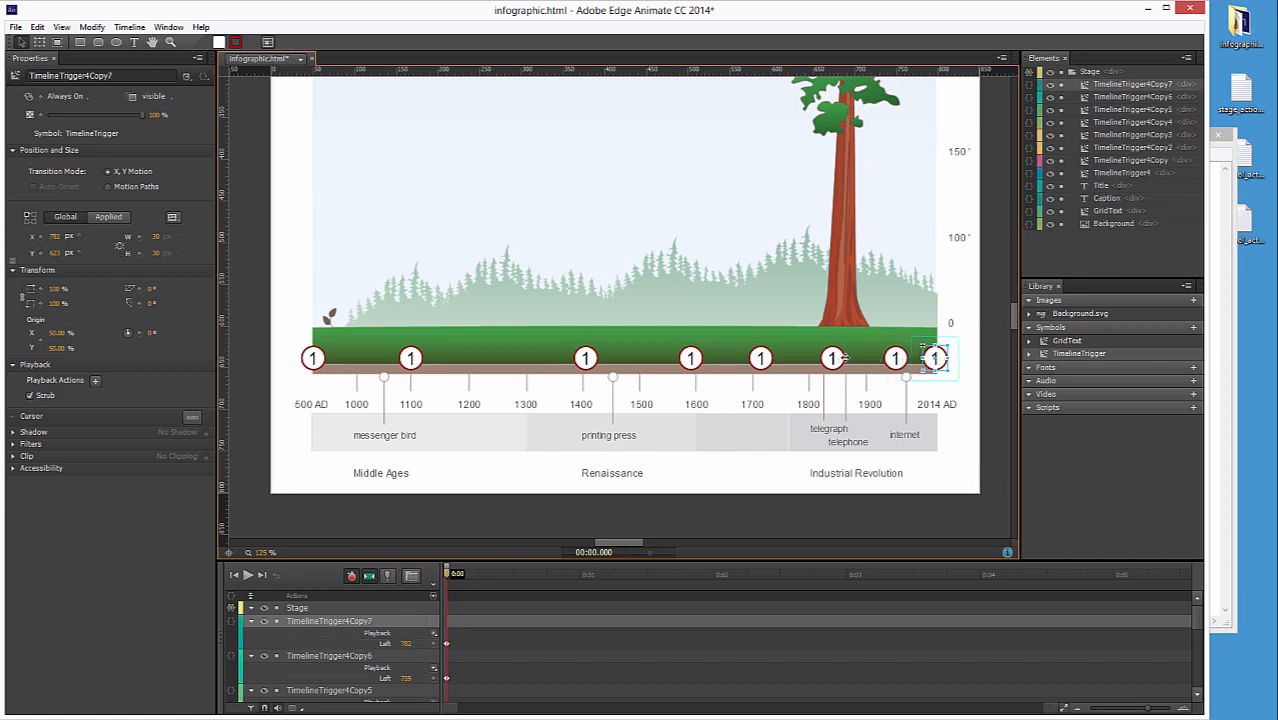
# Move every second timeline button, starting with the one above 1100, down to Y 643 px to stagger the row
pyautogui.keyDown('shift'); pyautogui.click(833, 357); pyautogui.keyUp('shift')
pyautogui.keyDown('shift'); pyautogui.click(691, 357); pyautogui.keyUp('shift')
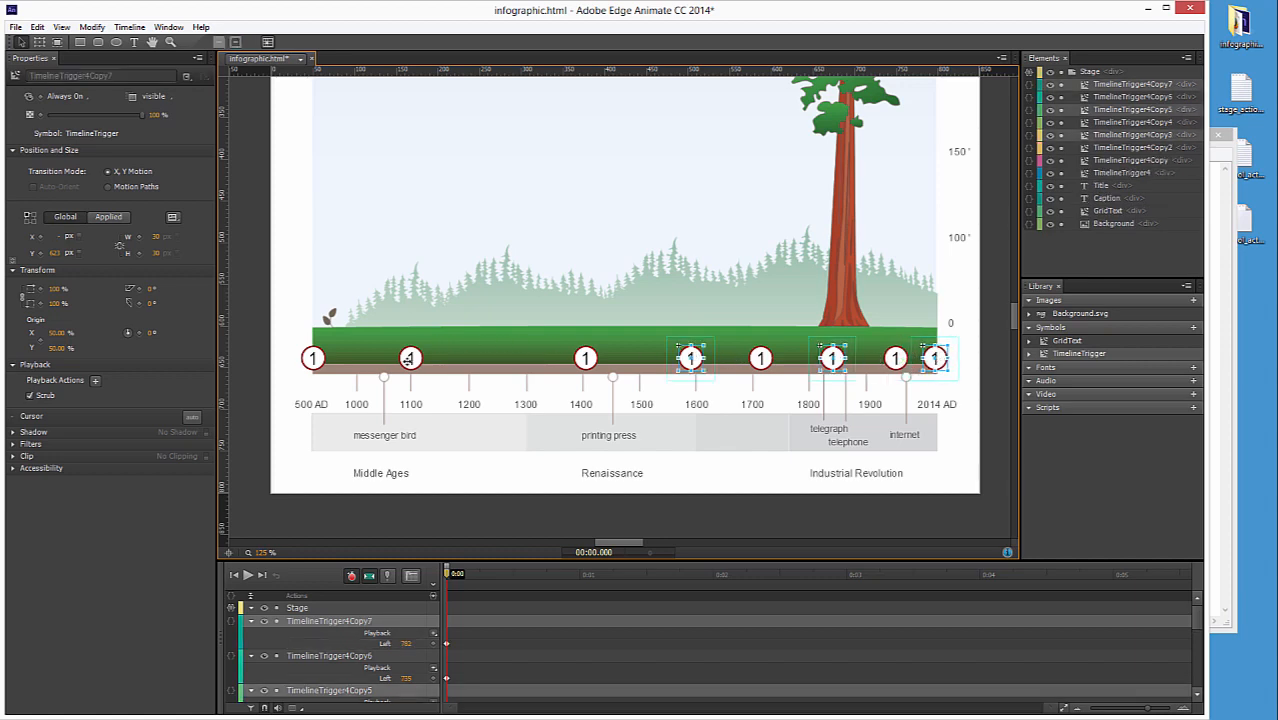
pyautogui.keyDown('shift'); pyautogui.click(410, 357); pyautogui.keyUp('shift')
pyautogui.press('Down')
pyautogui.press('Down')
pyautogui.press('Down')
pyautogui.press('Down')
pyautogui.press('Down')
pyautogui.press('Down')
pyautogui.press('Down')
pyautogui.press('Down')
pyautogui.press('Down')
pyautogui.press('Down')
pyautogui.press('Down')
pyautogui.press('Down')
pyautogui.press('Down')
pyautogui.press('Down')
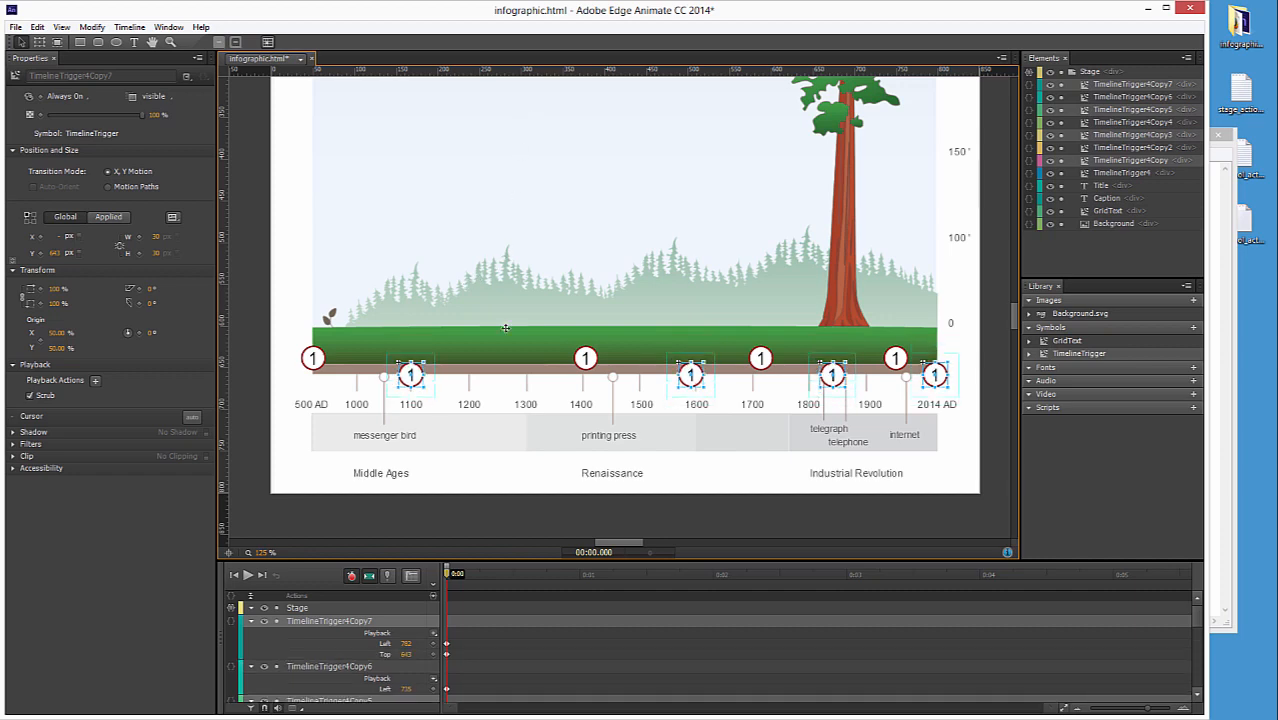
# Rename the first four timeline buttons, in order from 500 AD, as Trigger0, Trigger1, Trigger2 and Trigger3
pyautogui.doubleClick(1114, 173)
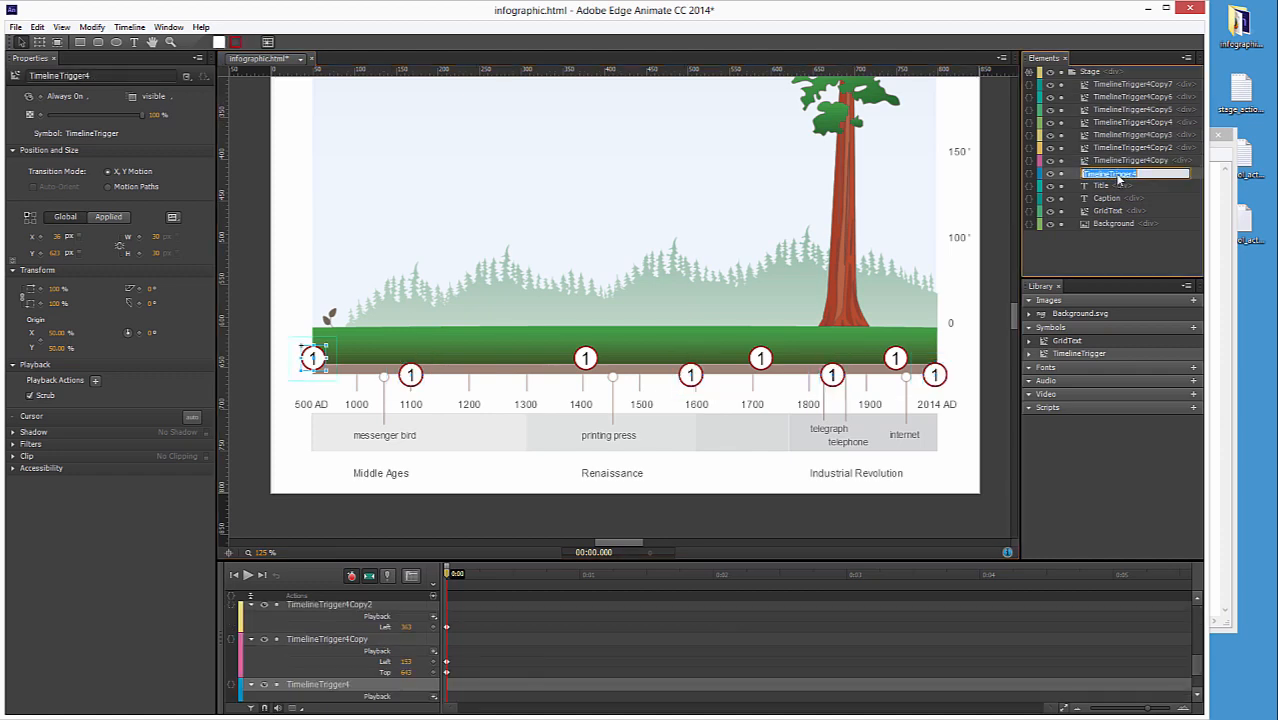
pyautogui.write('Ti')
pyautogui.press('Return')
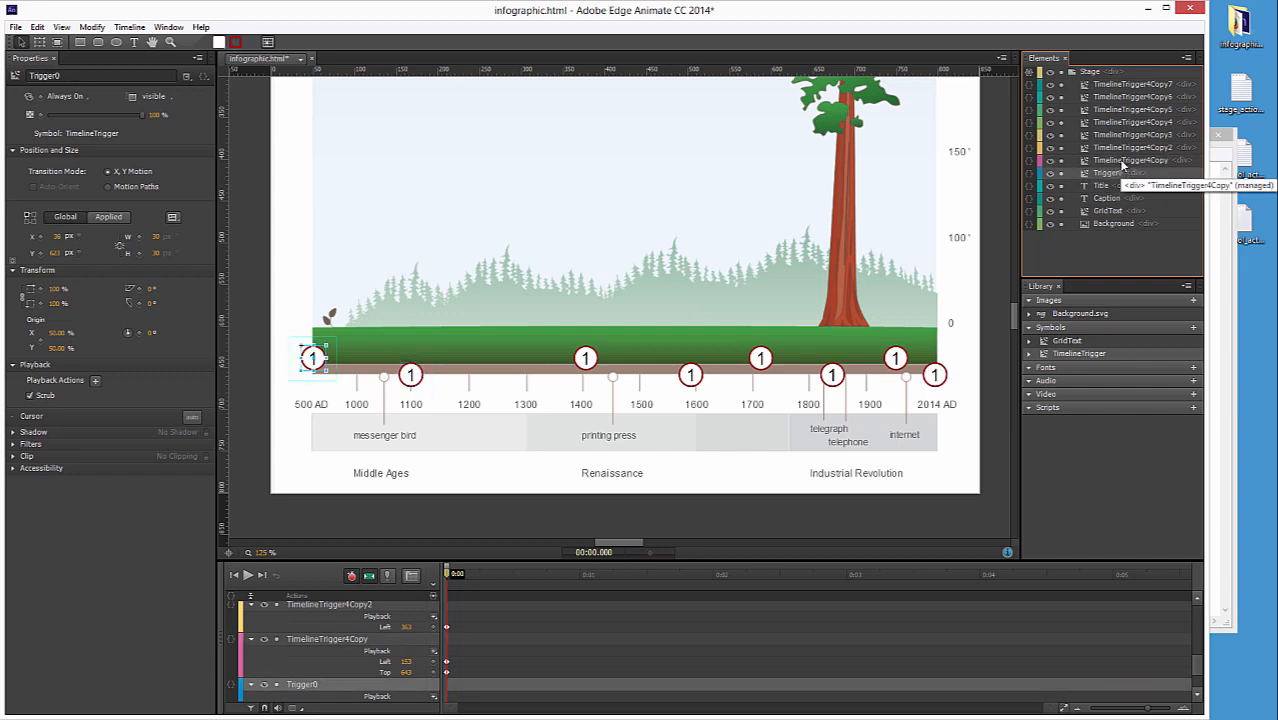
pyautogui.doubleClick(1122, 162)
pyautogui.write('Trigger1')
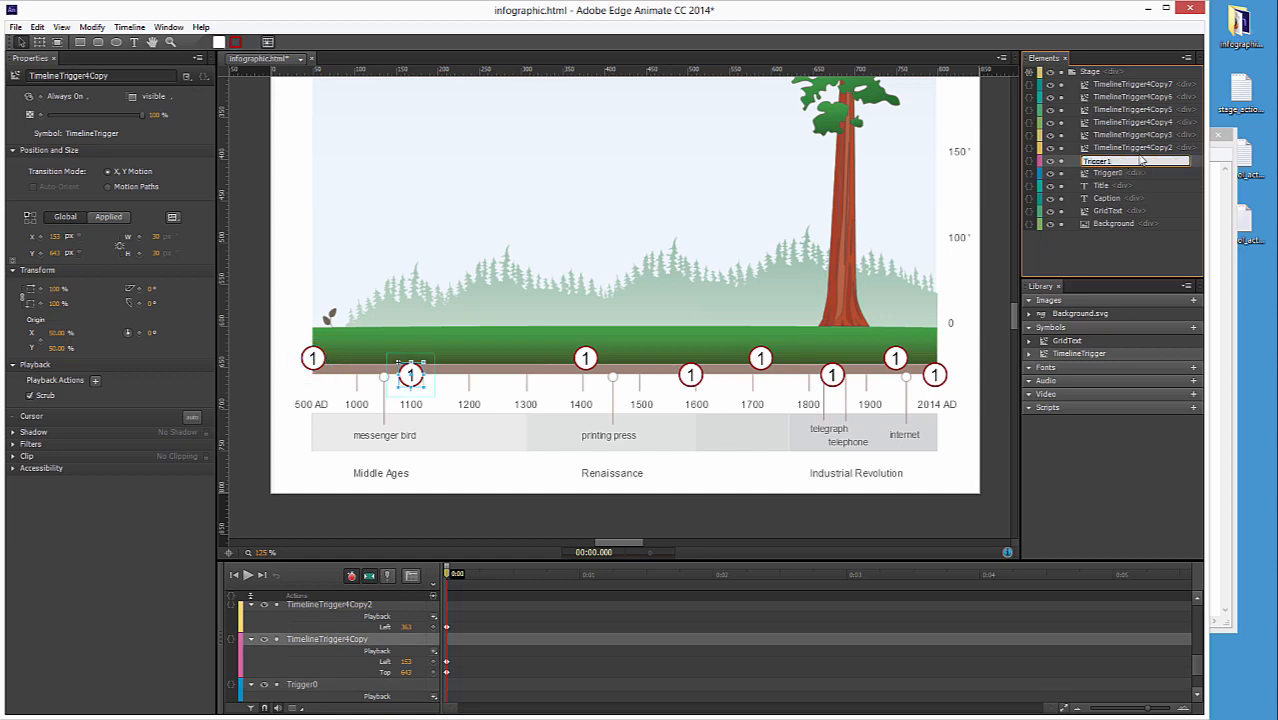
pyautogui.doubleClick(1137, 148)
pyautogui.write('Trigg')
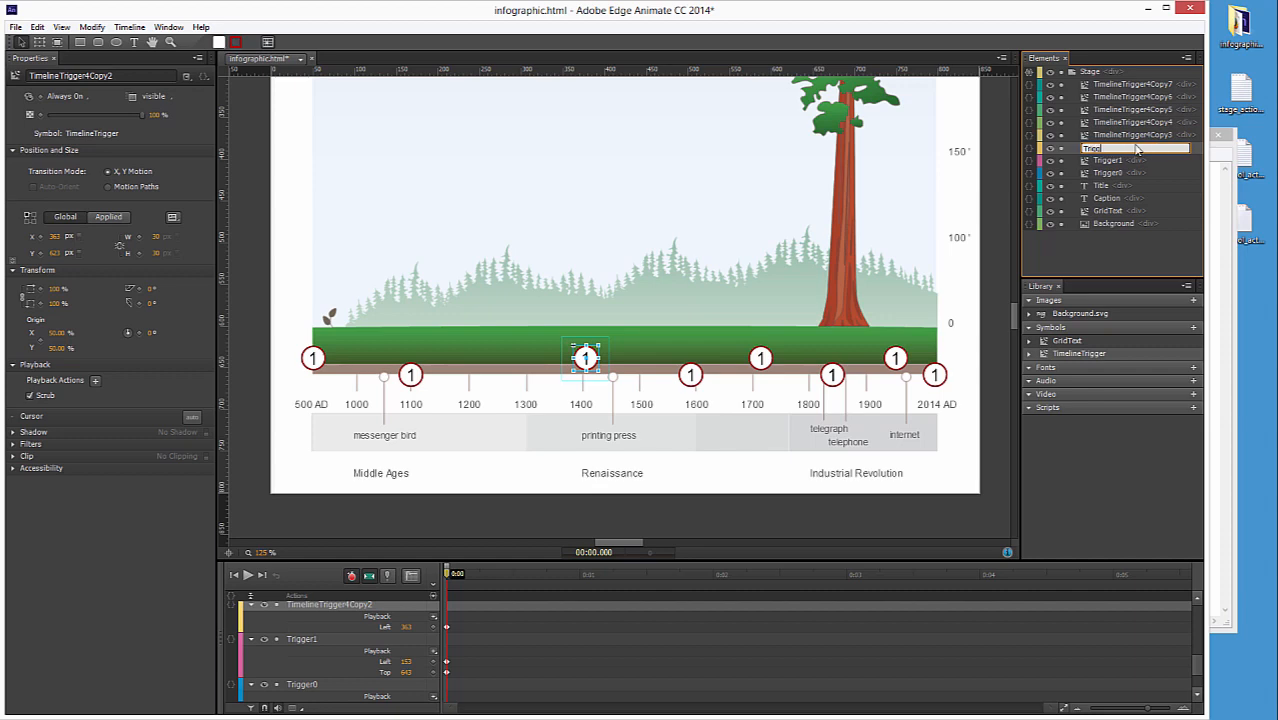
pyautogui.write('er2')
pyautogui.doubleClick(1140, 136)
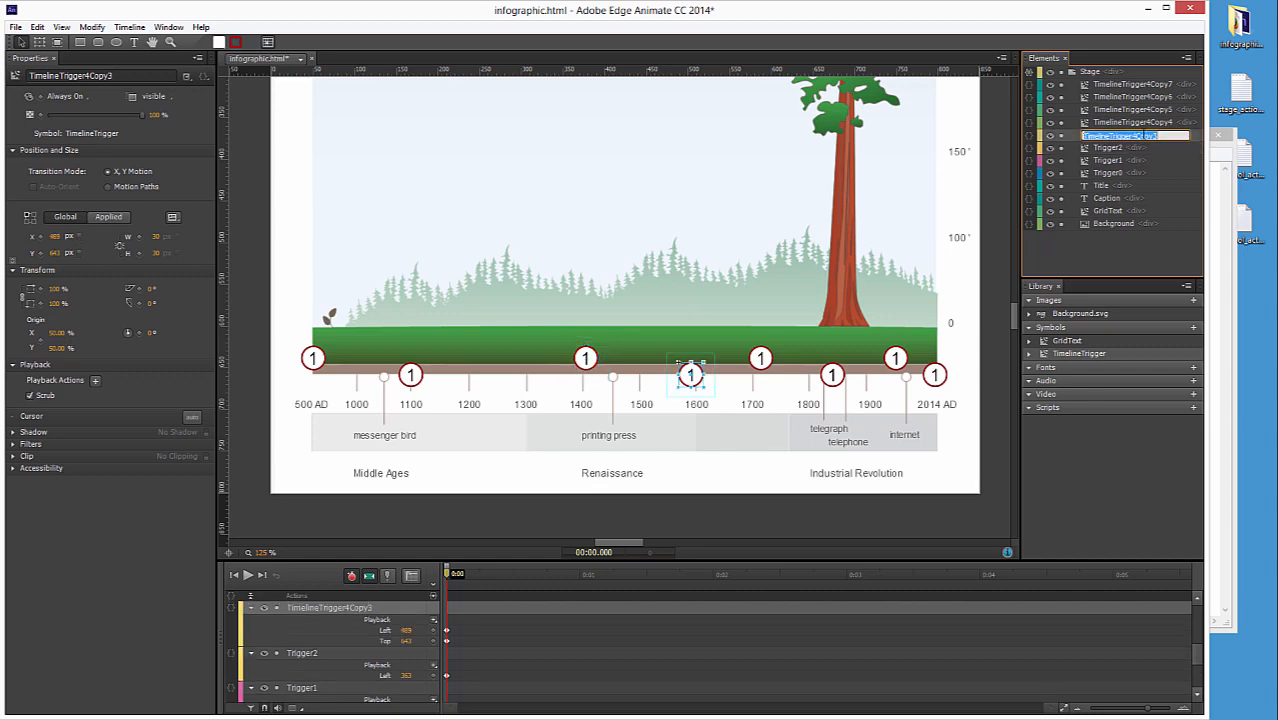
pyautogui.write('Trigger3')
# Rename the remaining four timeline buttons, in order up to 2014 AD, as Trigger4, Trigger5, Trigger6 and Trigger7
pyautogui.doubleClick(1128, 123)
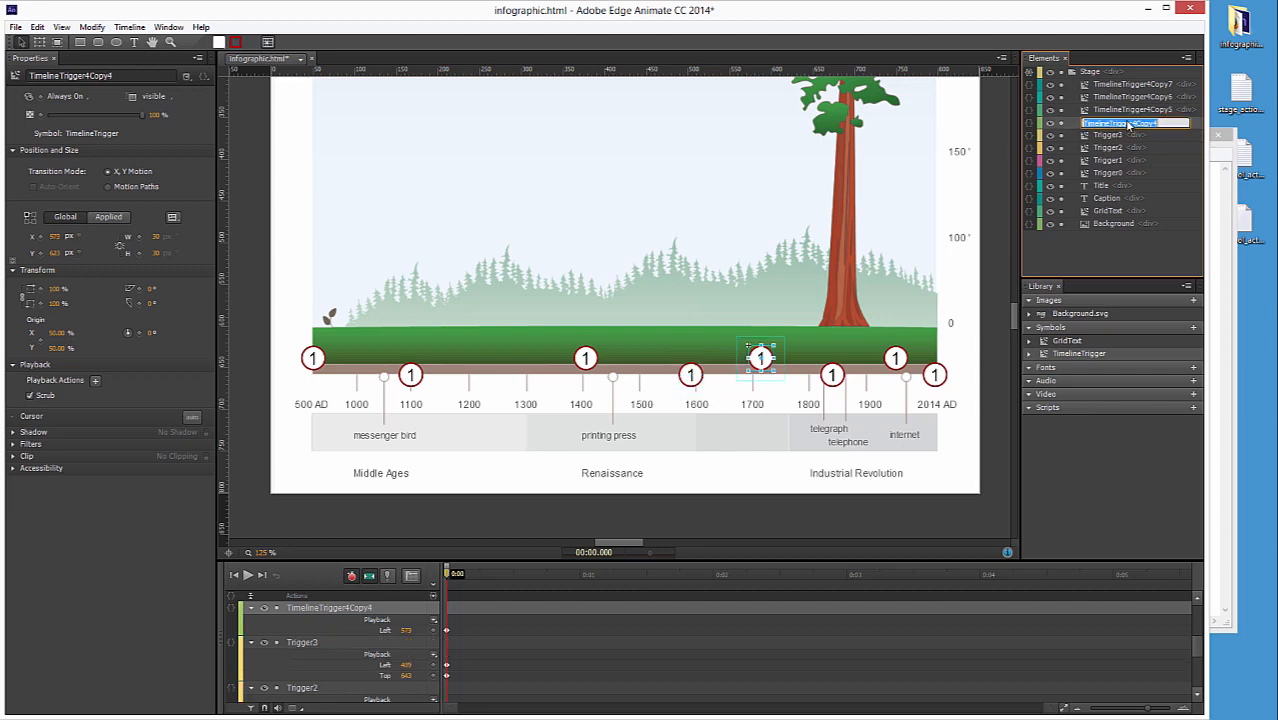
pyautogui.write('Trigger4')
pyautogui.doubleClick(1142, 112)
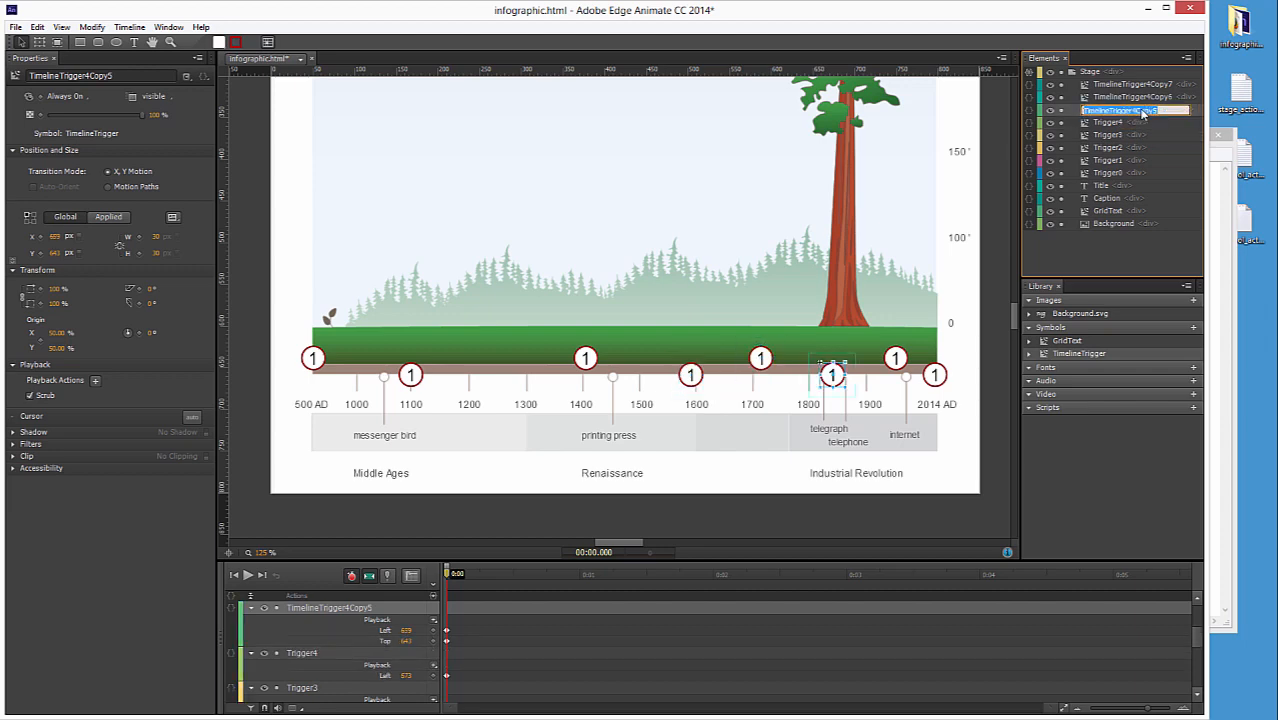
pyautogui.write('Trigger5')
pyautogui.doubleClick(1140, 98)
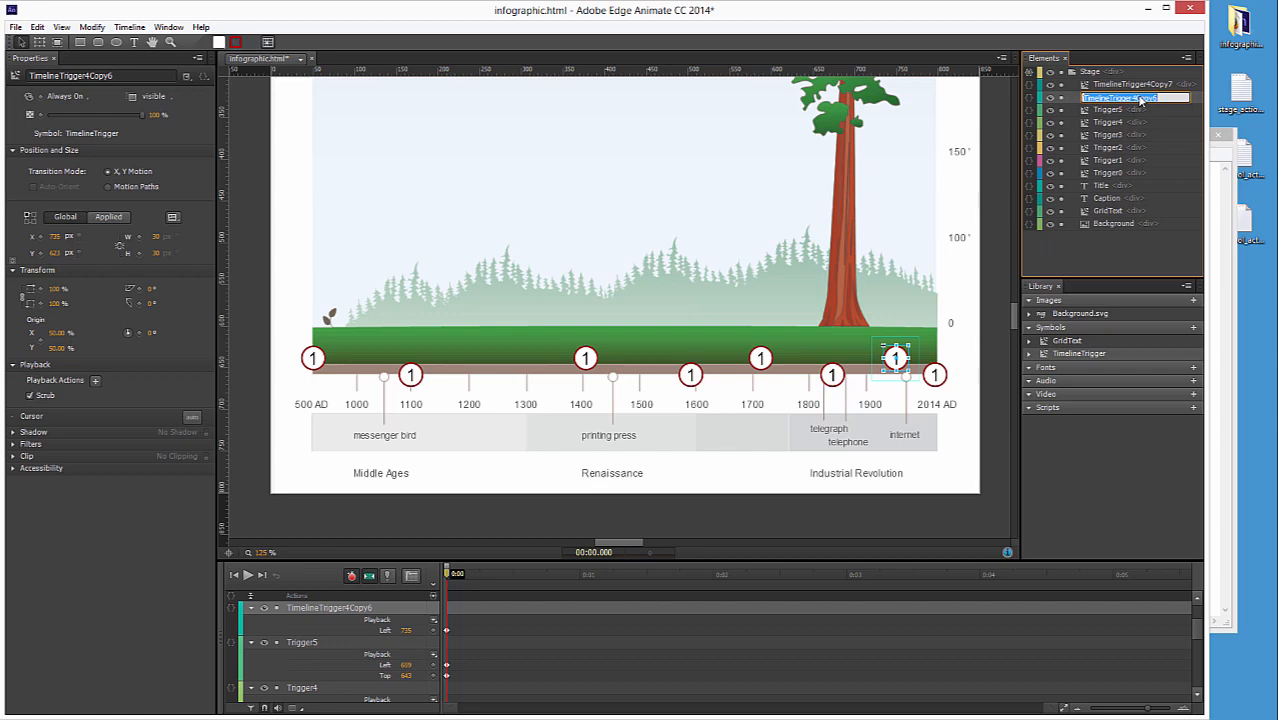
pyautogui.write('Trigger6')
pyautogui.doubleClick(1135, 86)
pyautogui.write('Tr')
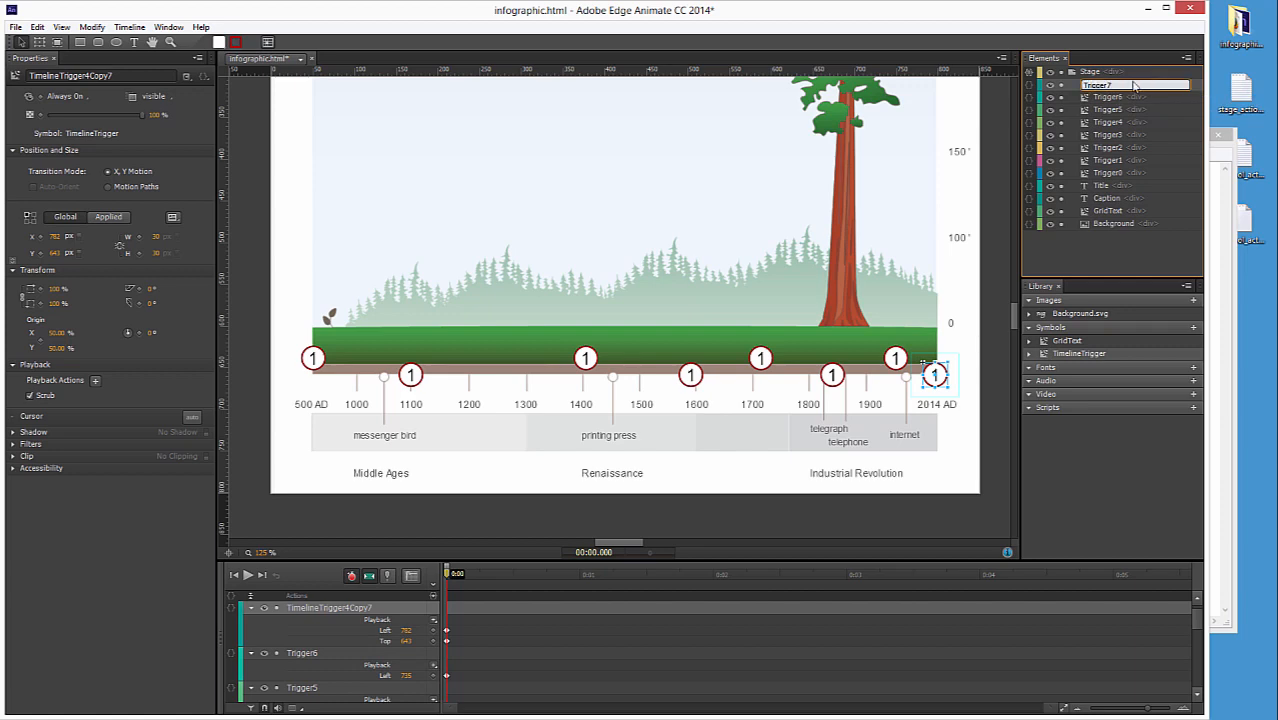
pyautogui.click(1116, 256)
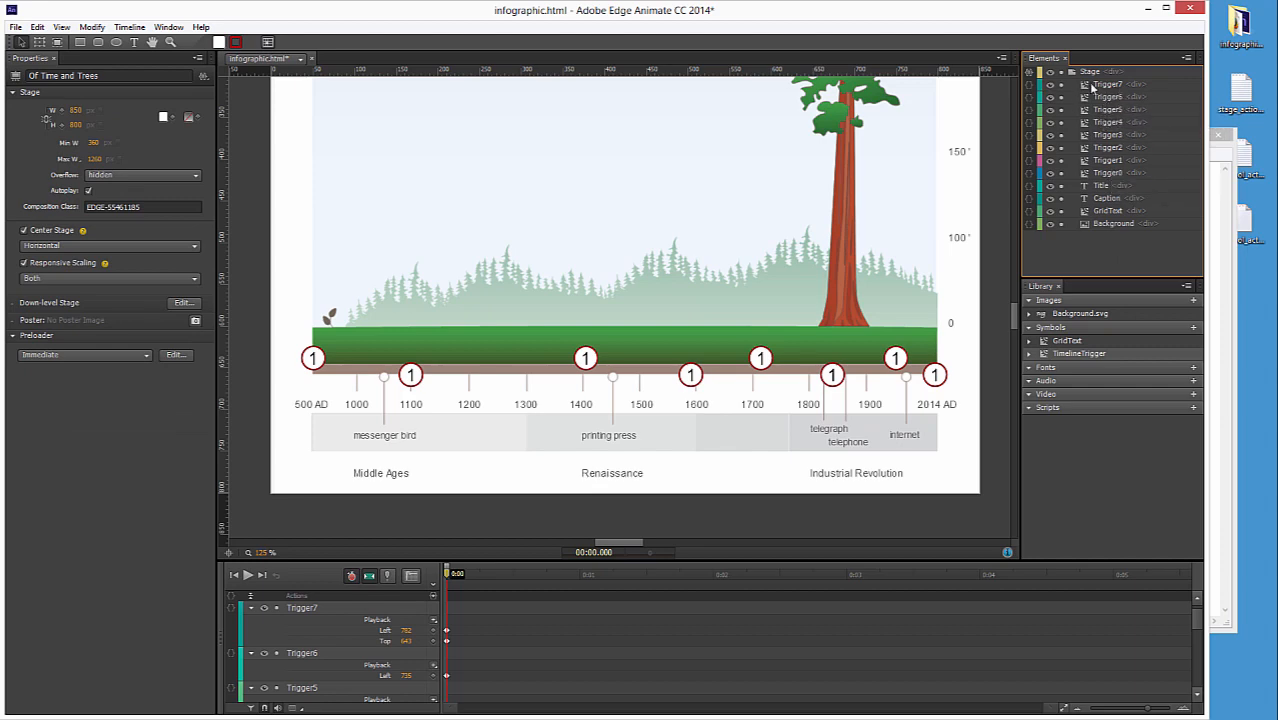
# Copy the timeline trigger initialization block from stage_actions.txt into the Stage's compositionReady action
pyautogui.click(1031, 74)
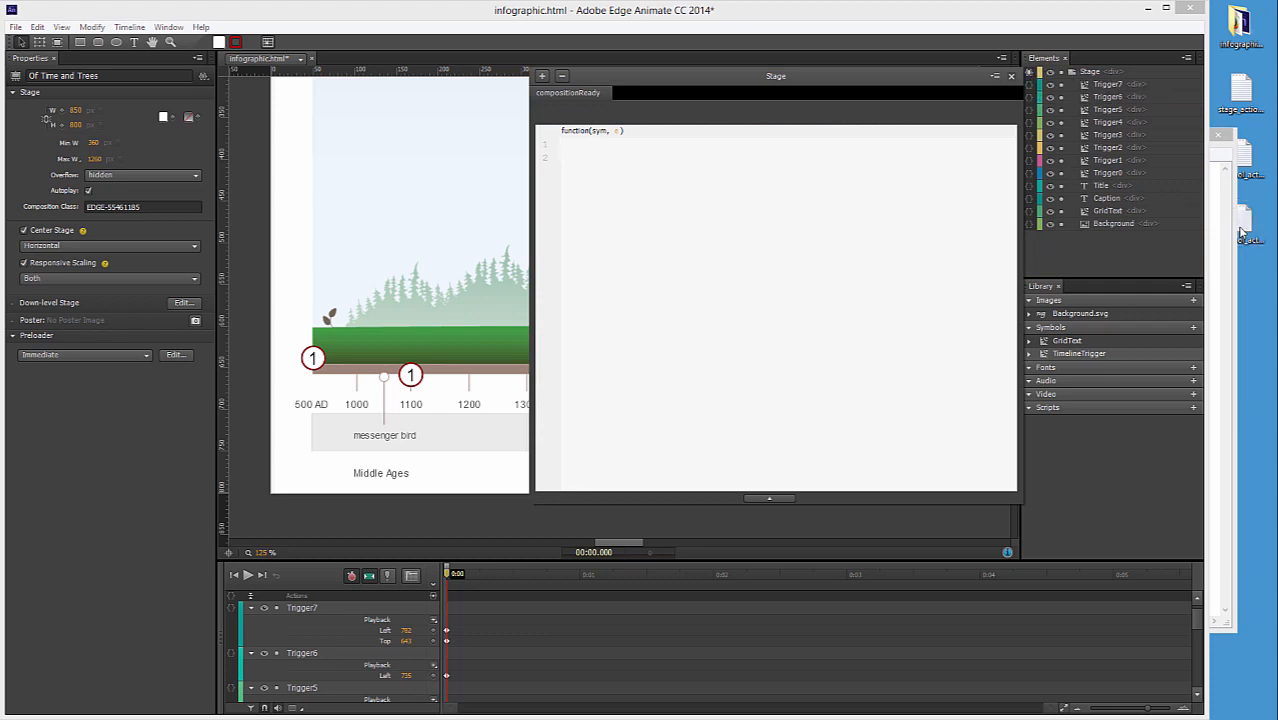
pyautogui.doubleClick(1240, 92)
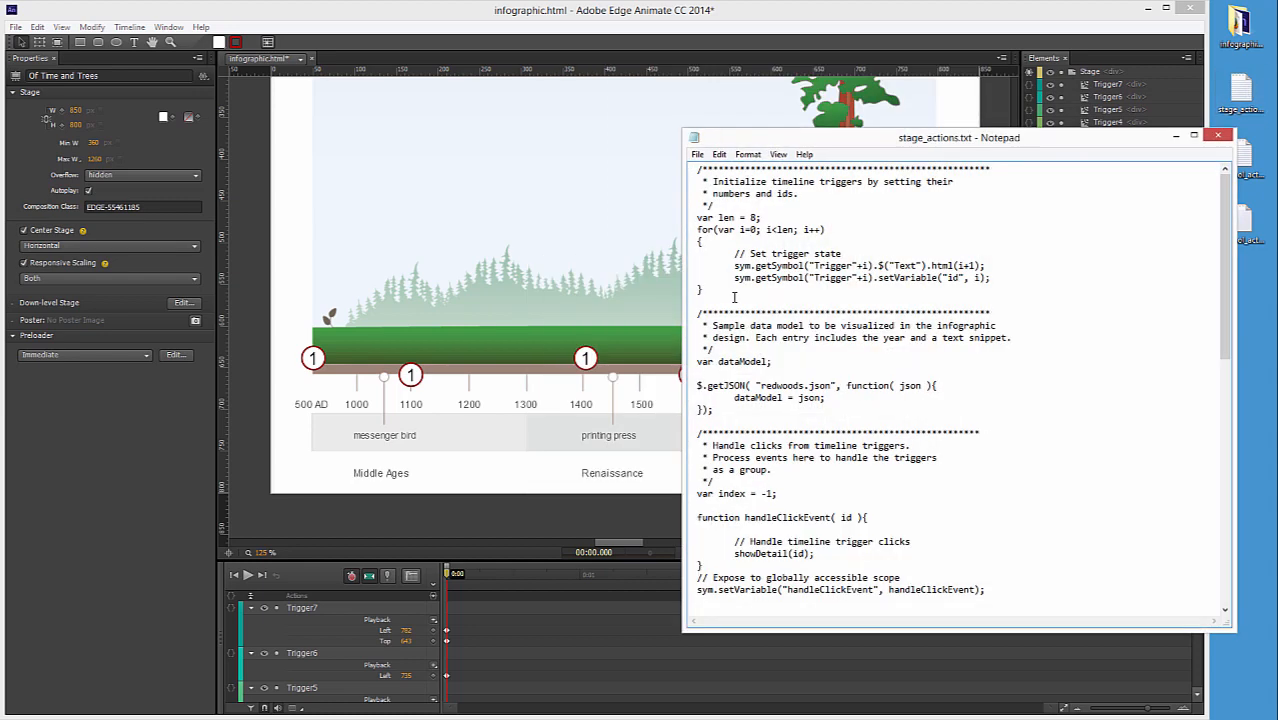
pyautogui.moveTo(733, 297); pyautogui.dragTo(660, 155)
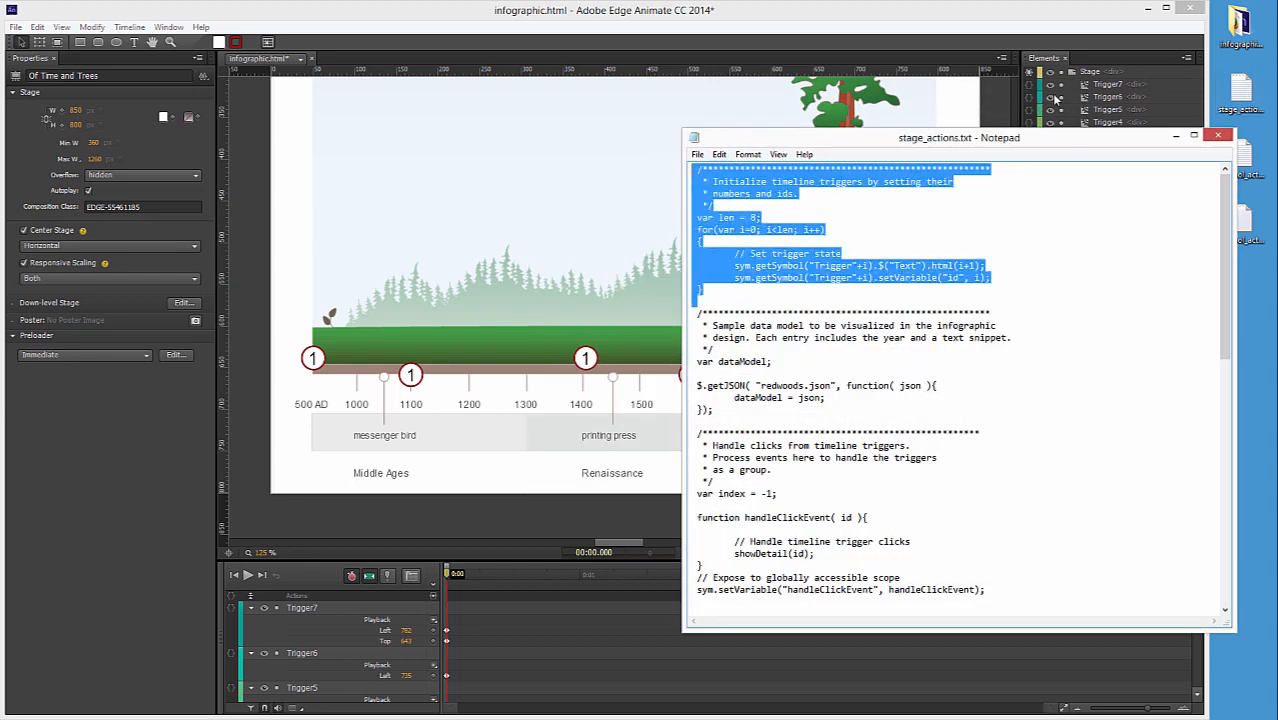
pyautogui.click(1029, 72)
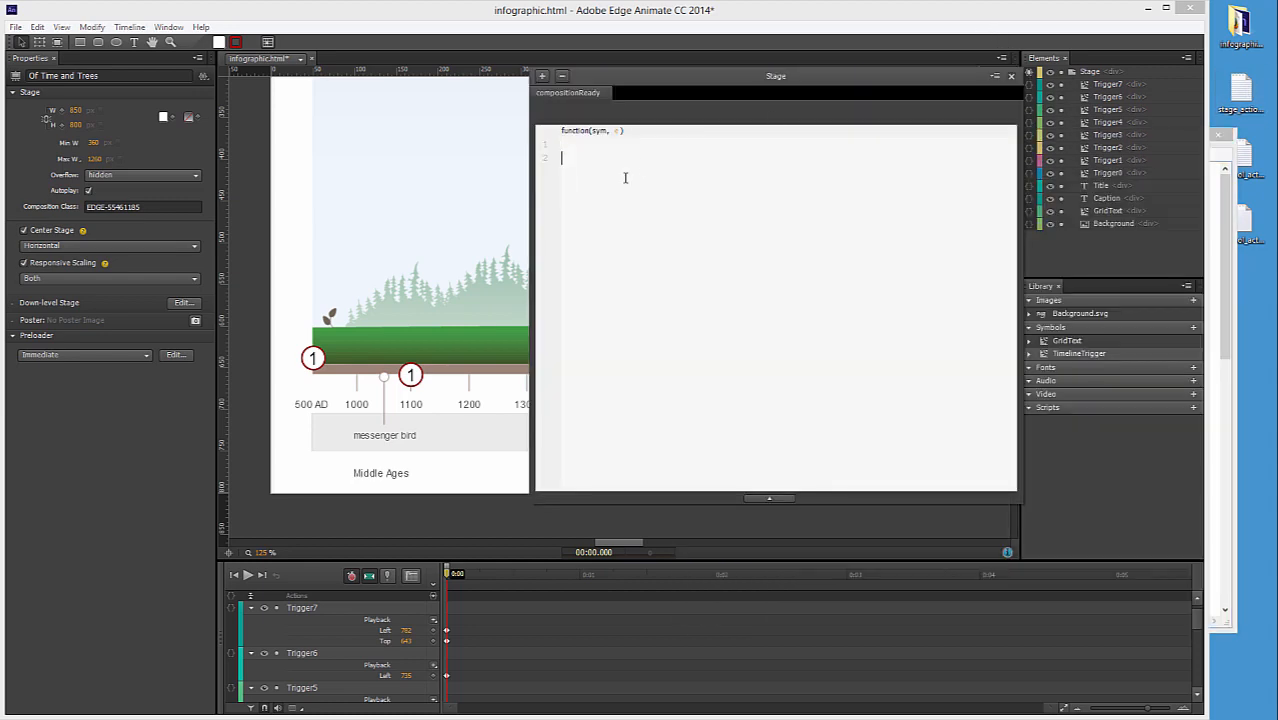
pyautogui.hotkey('ctrl', 'v')
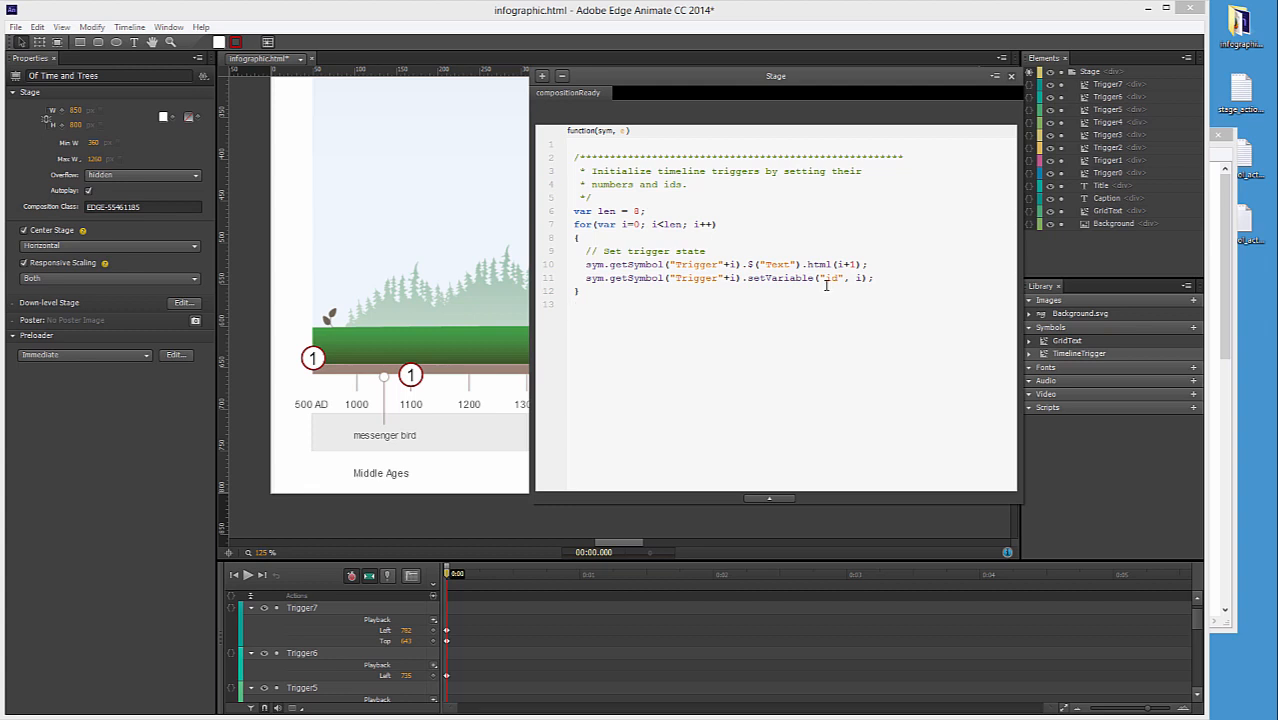
# Save the project, close the Stage code, and preview the trigger numbering in the browser
pyautogui.hotkey('ctrl', 's')
pyautogui.press('Escape')
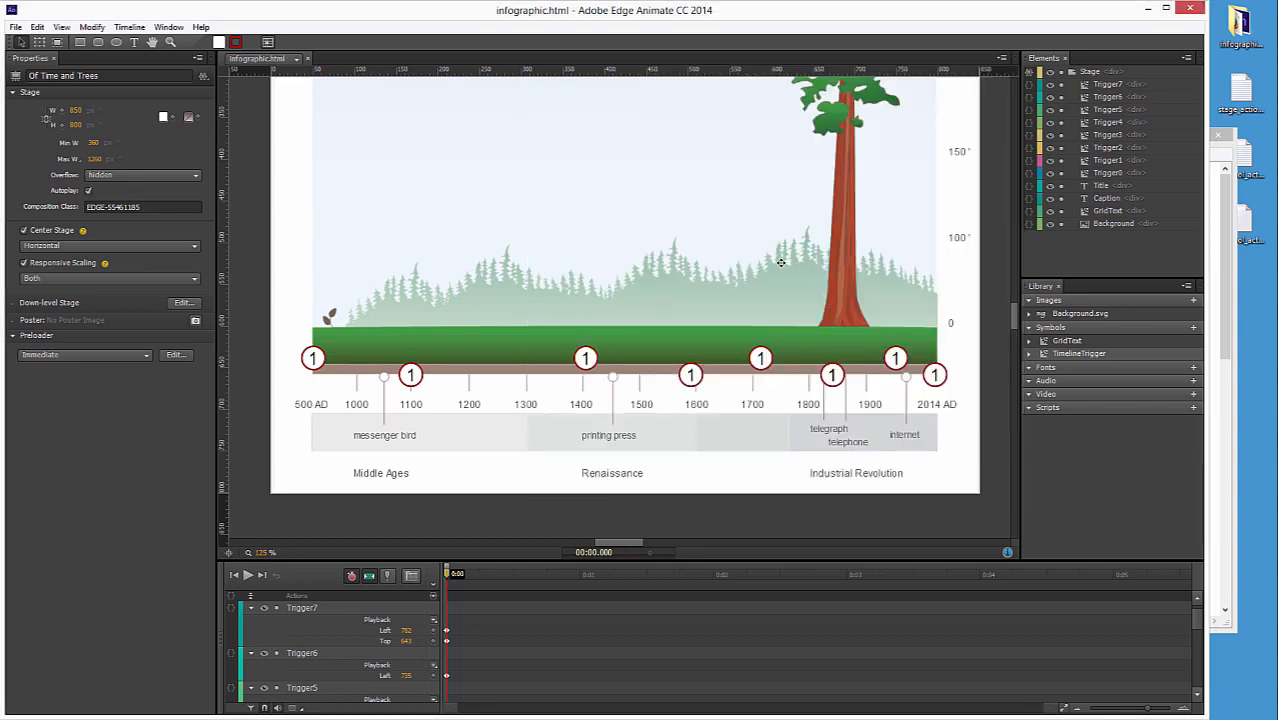
pyautogui.hotkey('ctrl', 'Return')
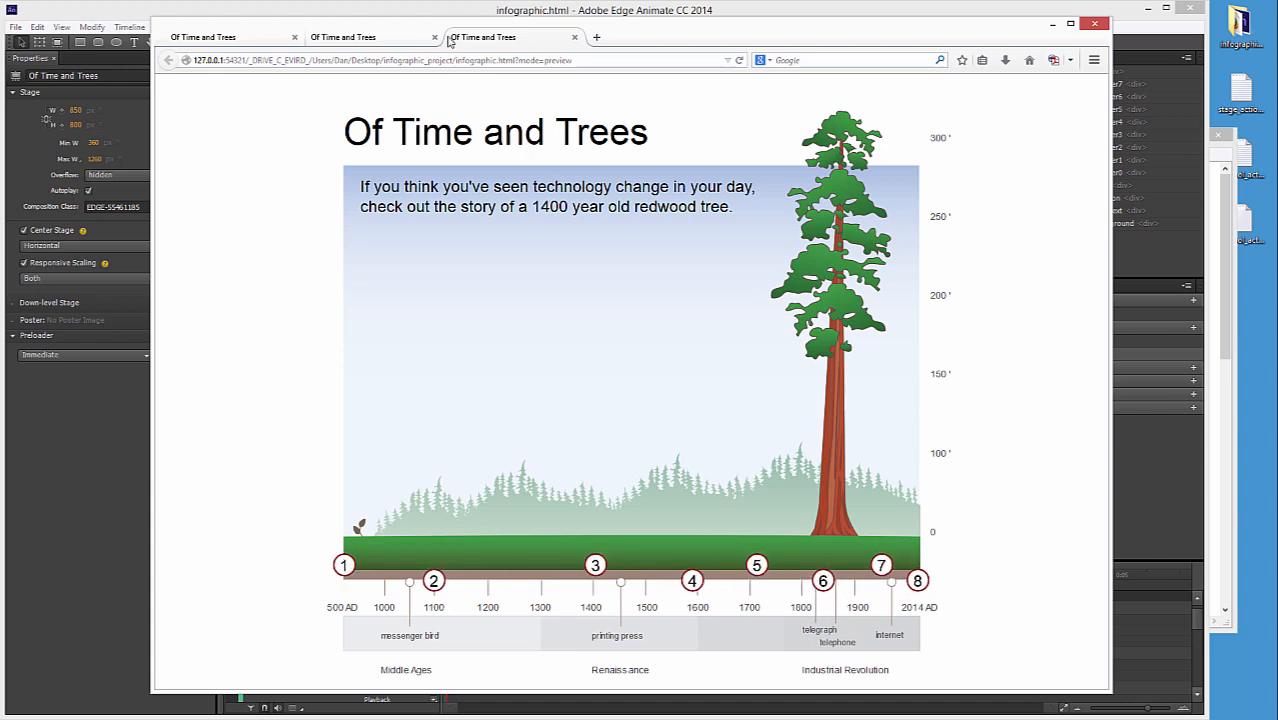
pyautogui.click(1054, 24)
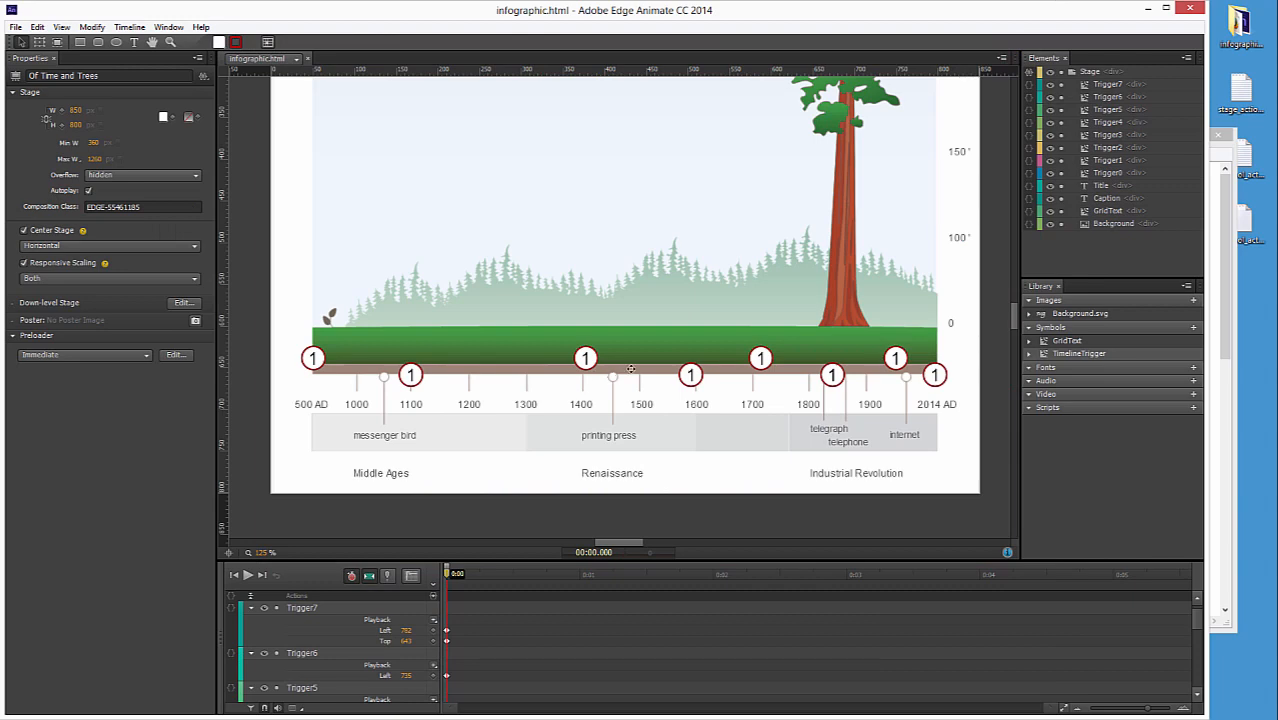
# Copy the year, caption and details texts from infographic_text.html onto the infographic.html Stage, placing them at about X 190, Y 250 px
pyautogui.hotkey('ctrl', '-')
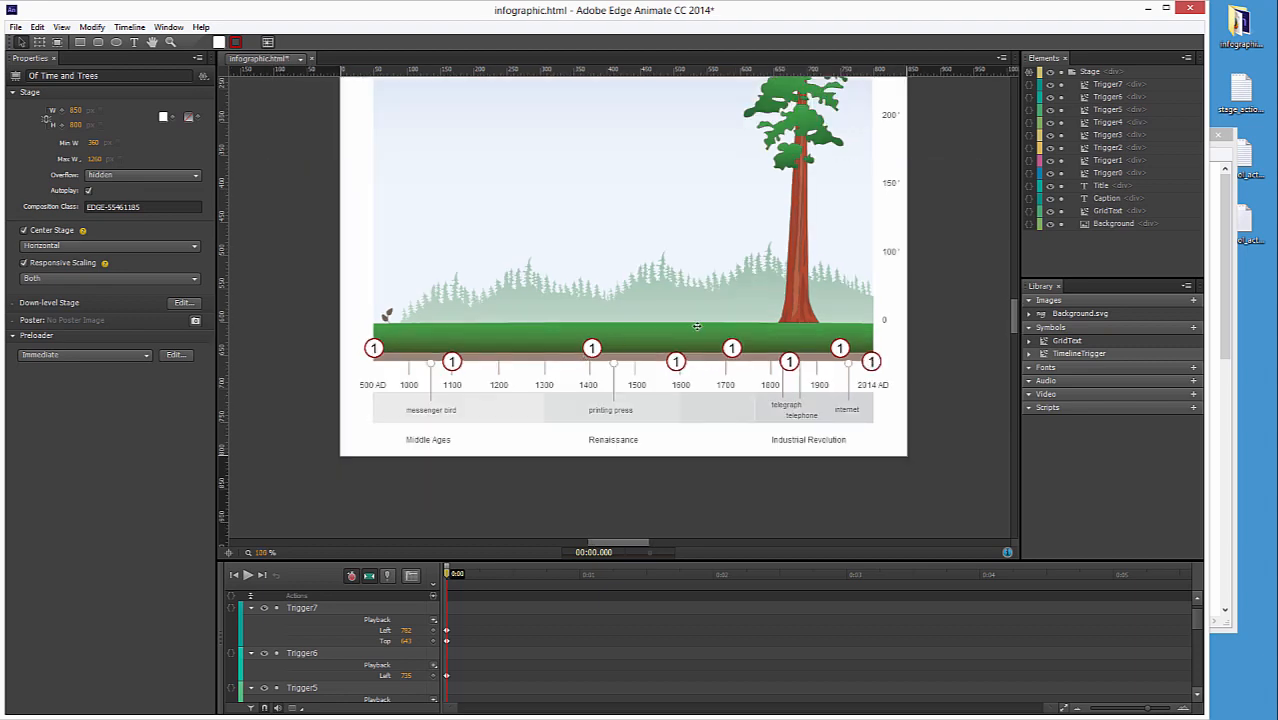
pyautogui.scroll(3, 695, 326)
pyautogui.scroll(3, 694, 327)
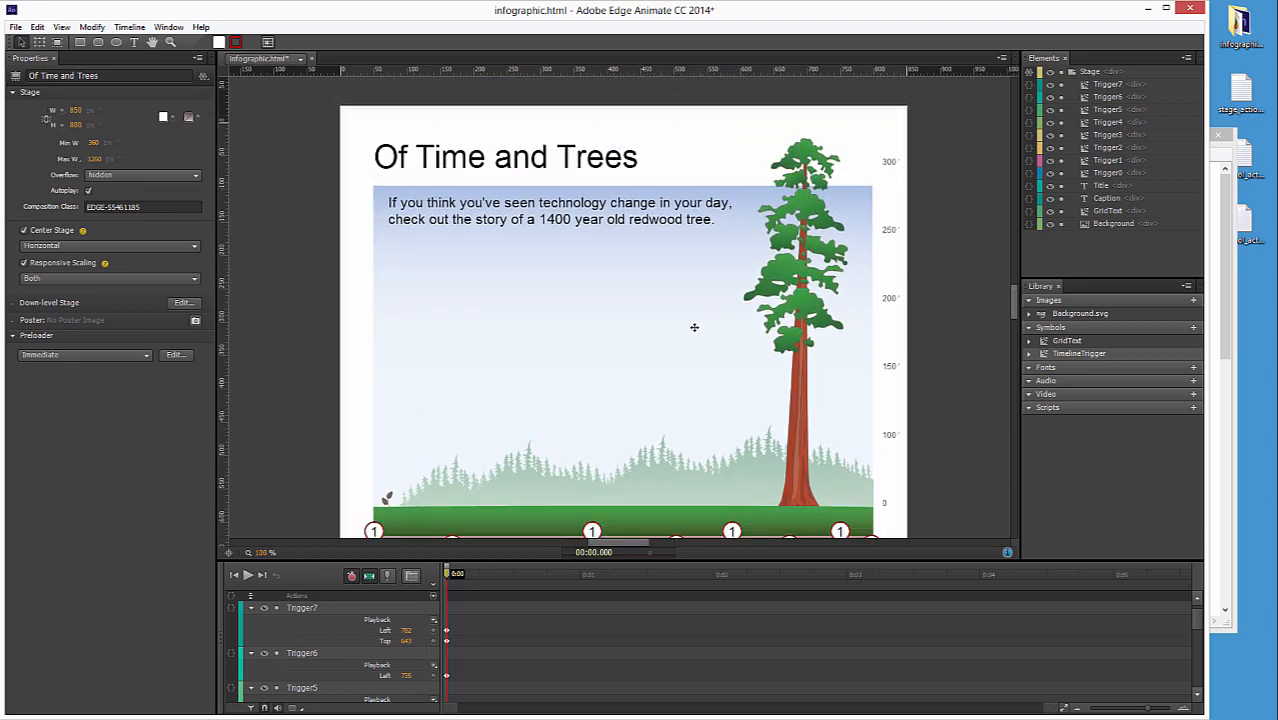
pyautogui.click(280, 62)
pyautogui.click(282, 90)
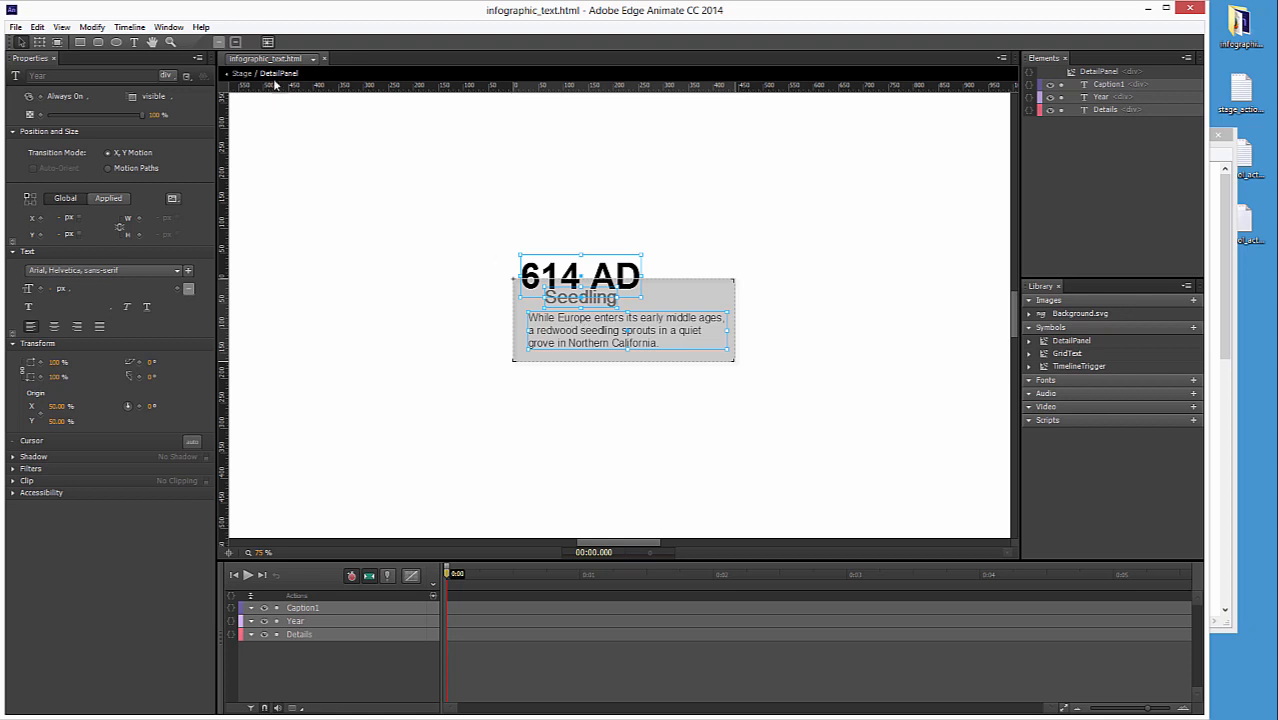
pyautogui.click(313, 58)
pyautogui.click(287, 78)
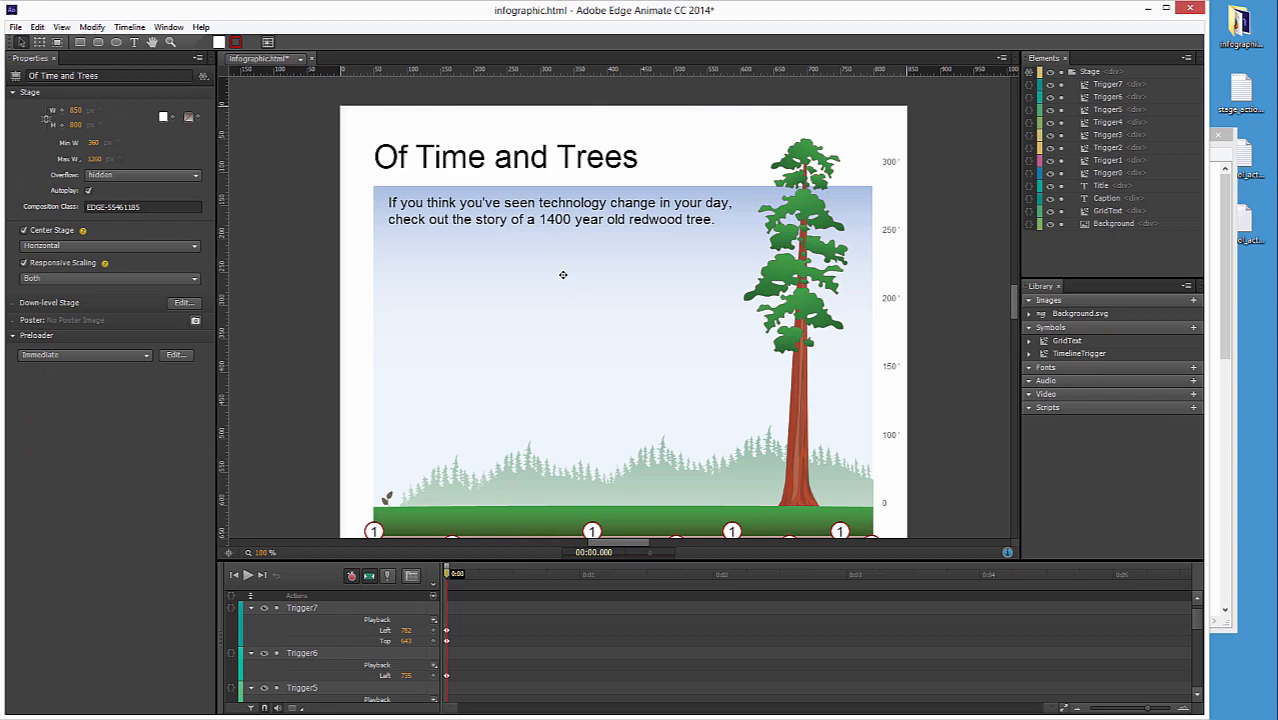
pyautogui.hotkey('ctrl', 'v')
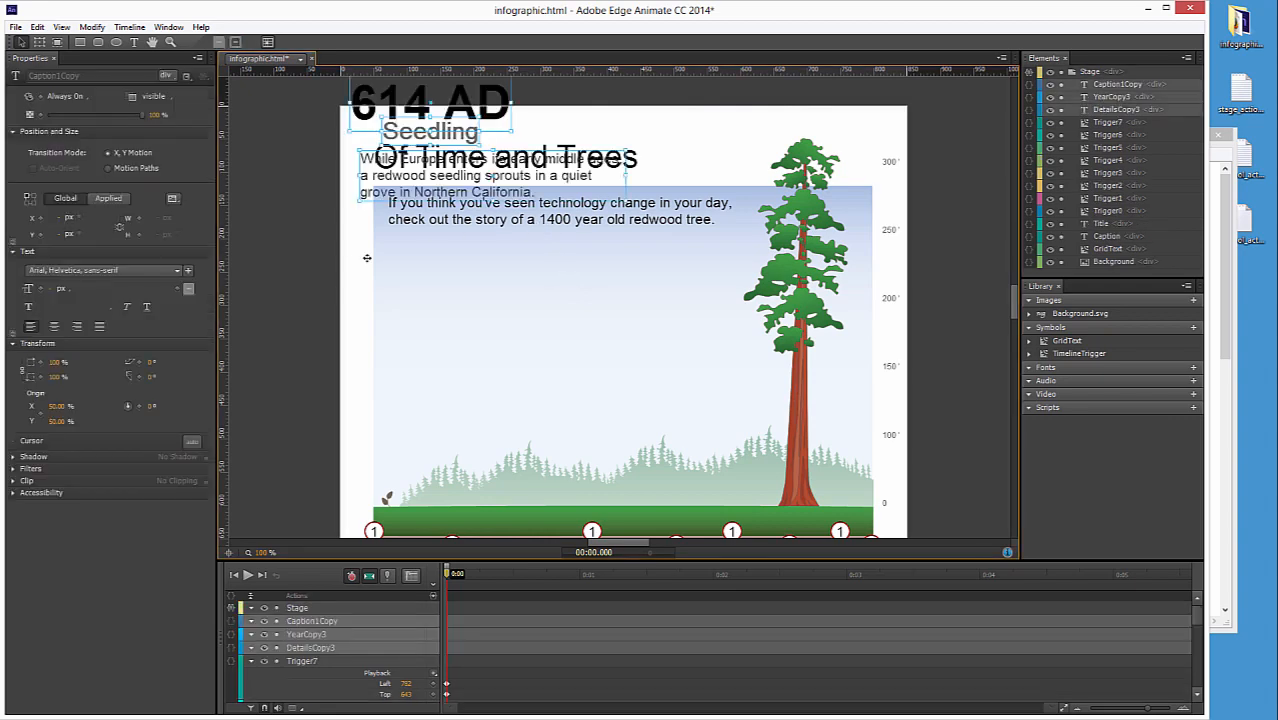
pyautogui.moveTo(404, 106); pyautogui.dragTo(517, 290)
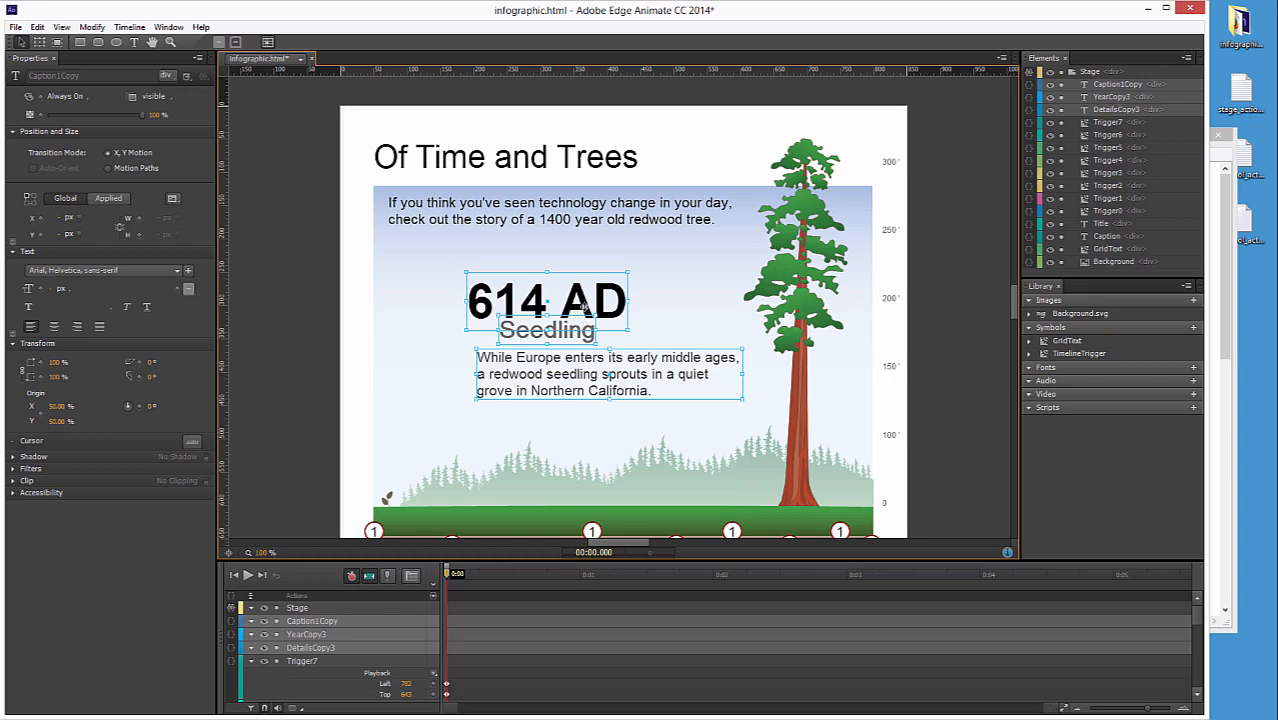
# Convert the three pasted text elements into a symbol named DetailPanel with Autoplay timeline turned off
pyautogui.rightClick(585, 307)
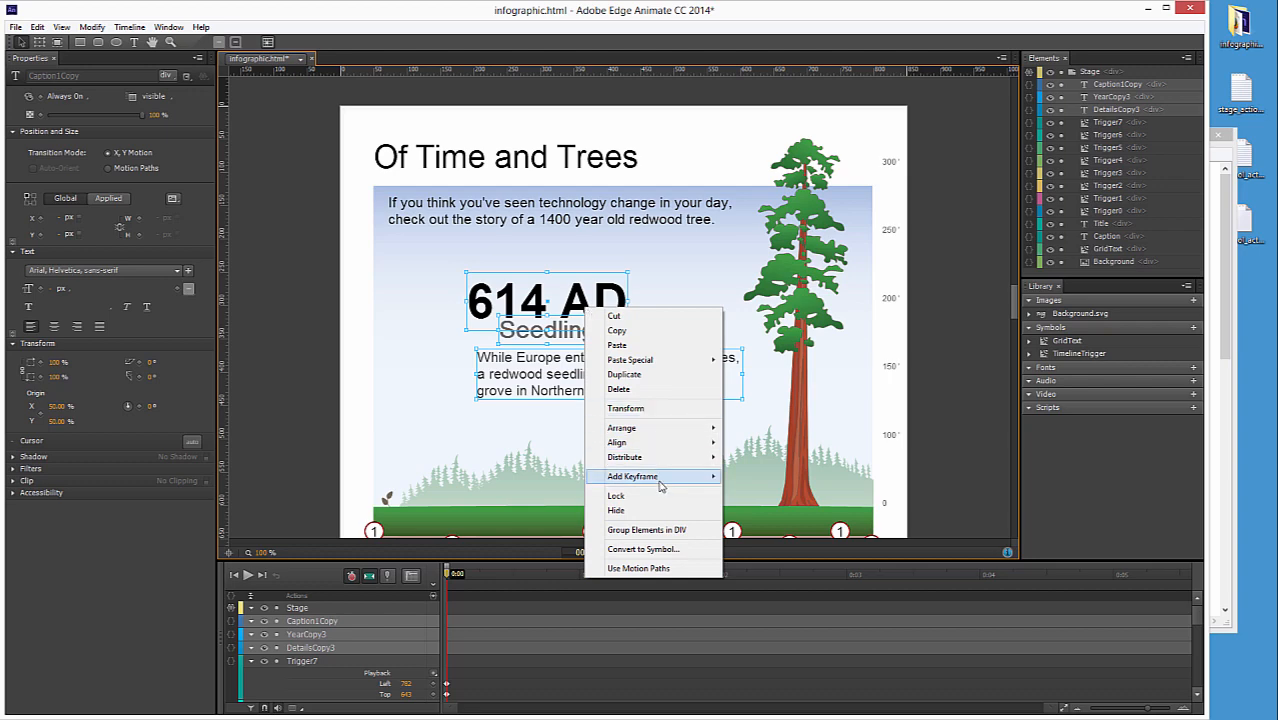
pyautogui.click(656, 550)
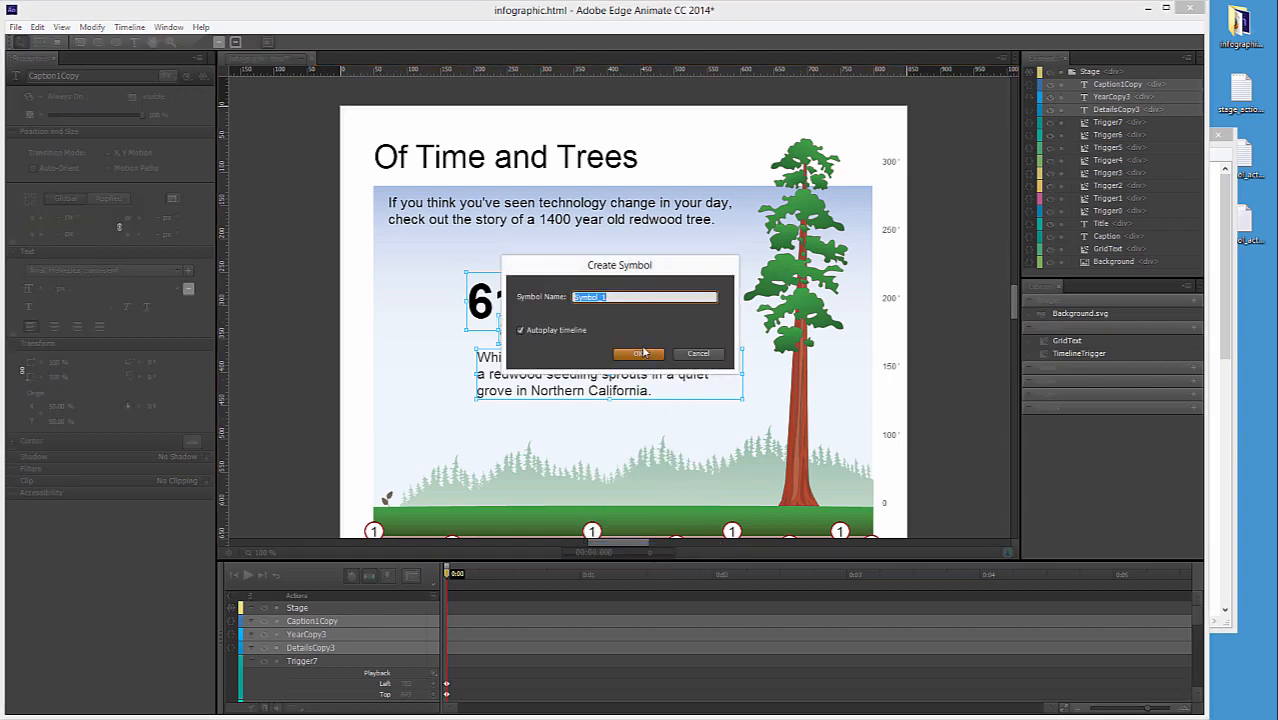
pyautogui.write('DetailPanel')
pyautogui.click(520, 330)
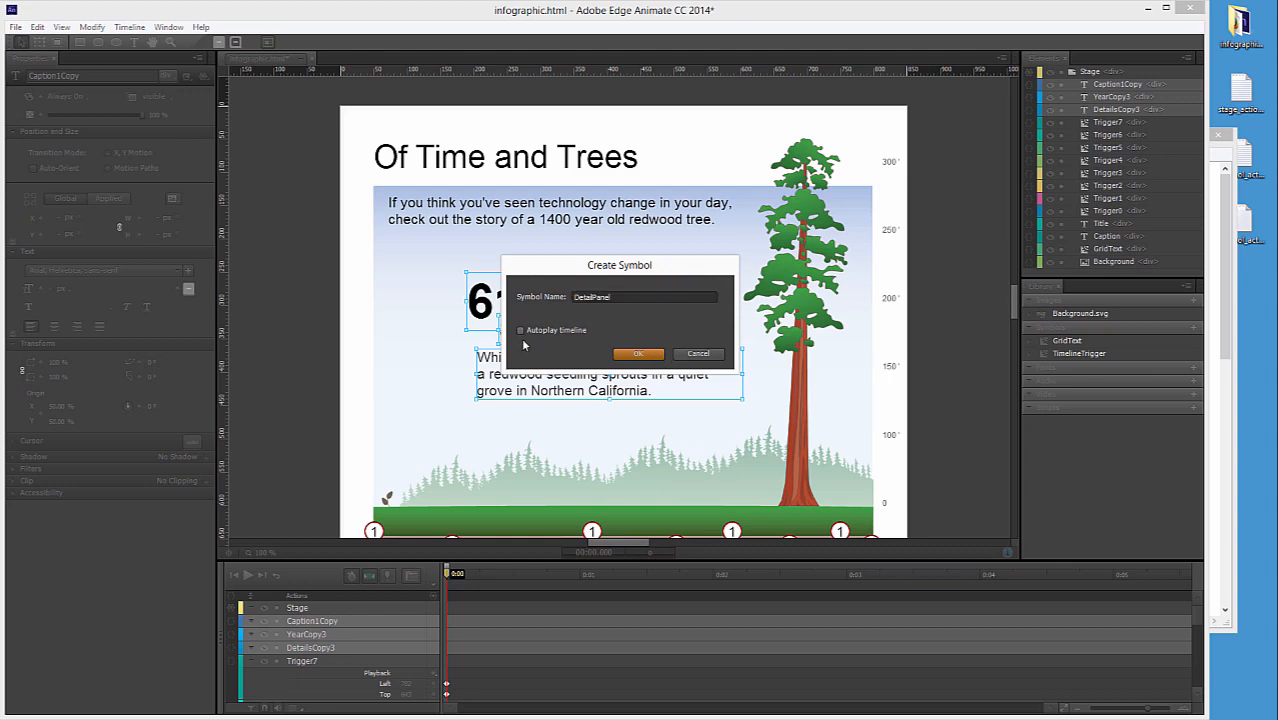
pyautogui.click(644, 357)
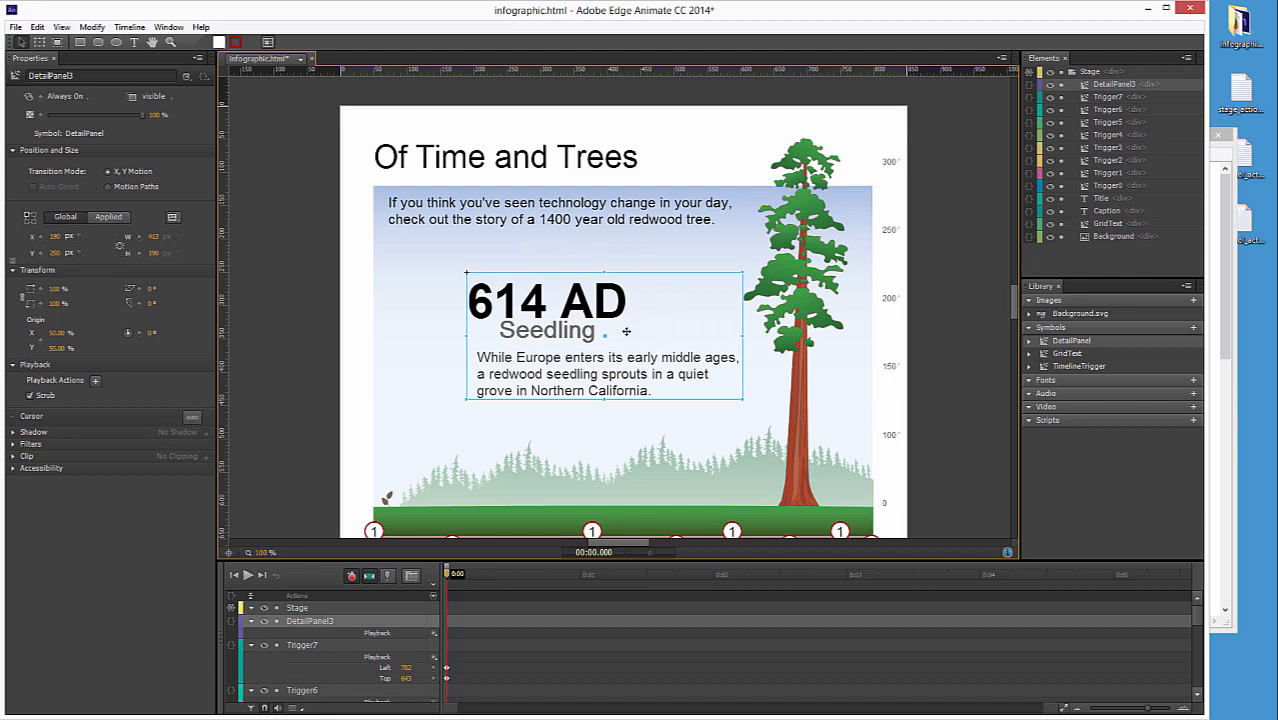
# Open the DetailPanel symbol for editing
pyautogui.rightClick(601, 313)
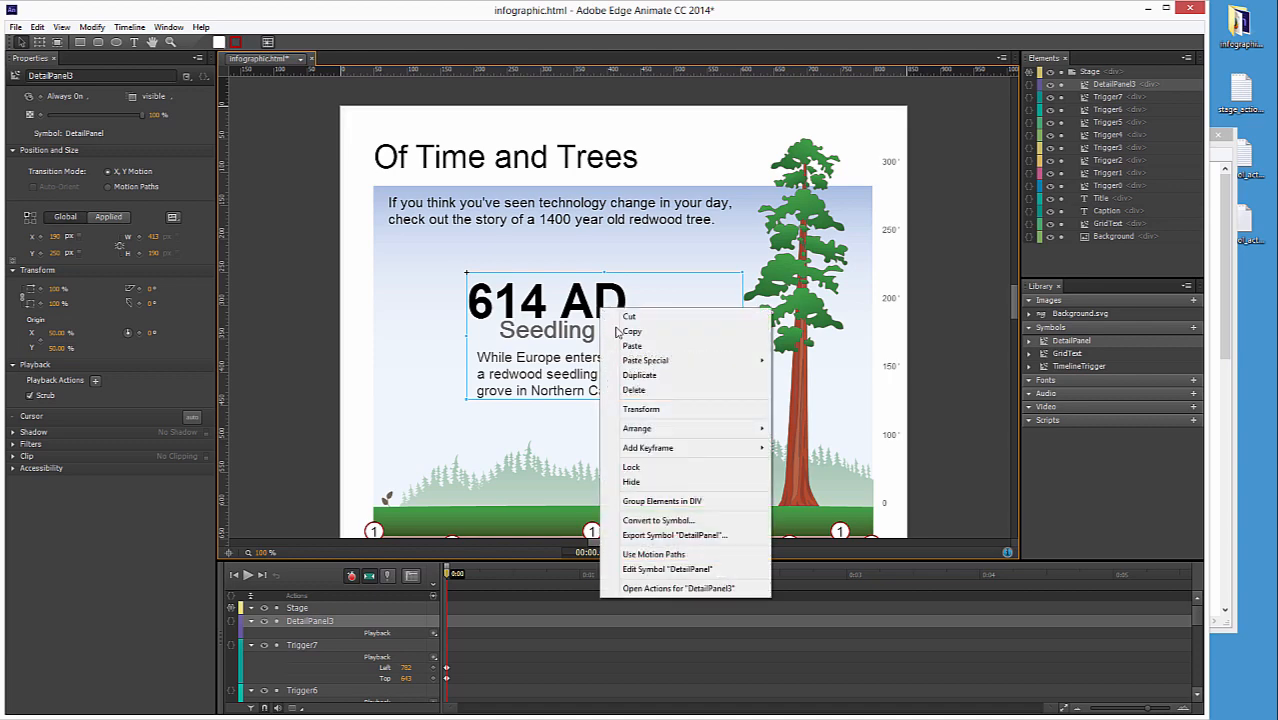